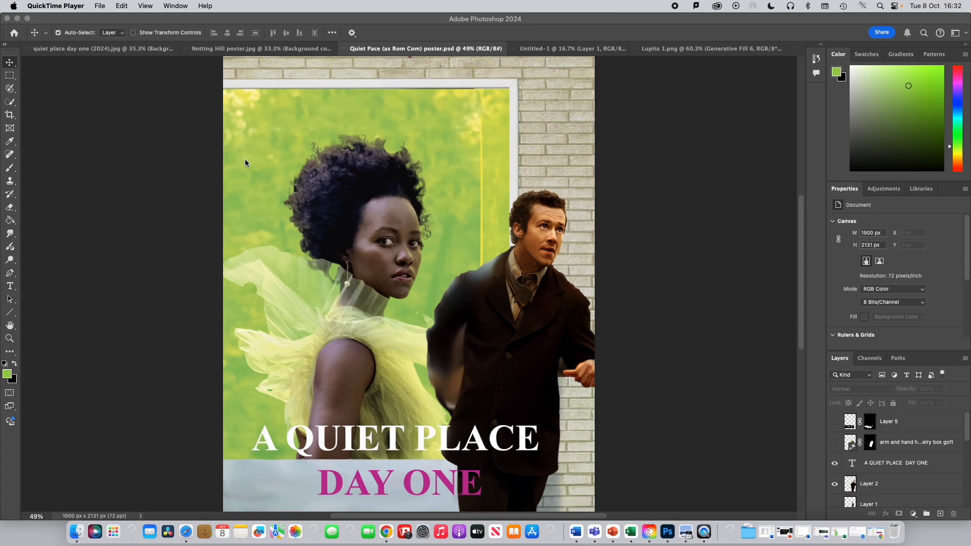
# - Look through the open poster documents, switching between the Quiet Place, Notting Hill and Quiet Pace files
pyautogui.click(70, 51)
pyautogui.click(69, 52)
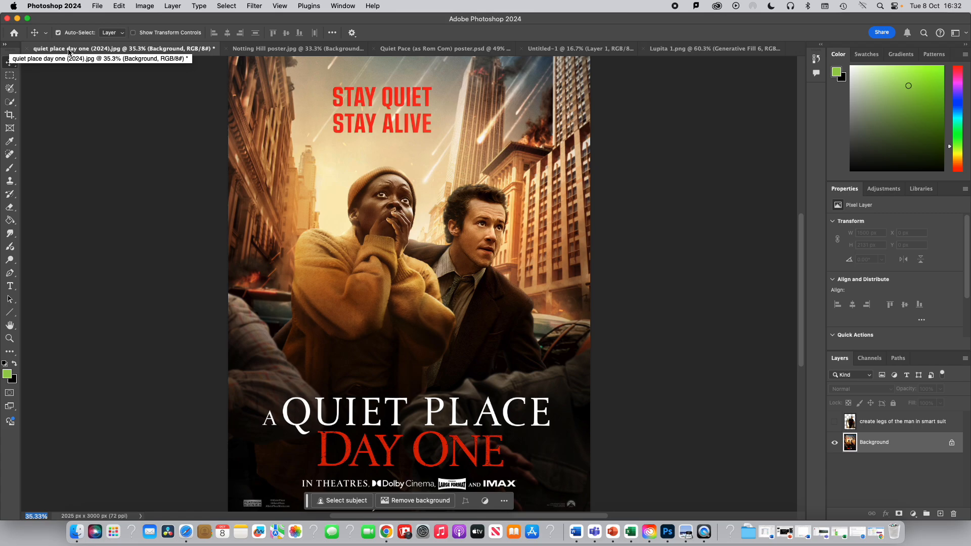
pyautogui.click(272, 51)
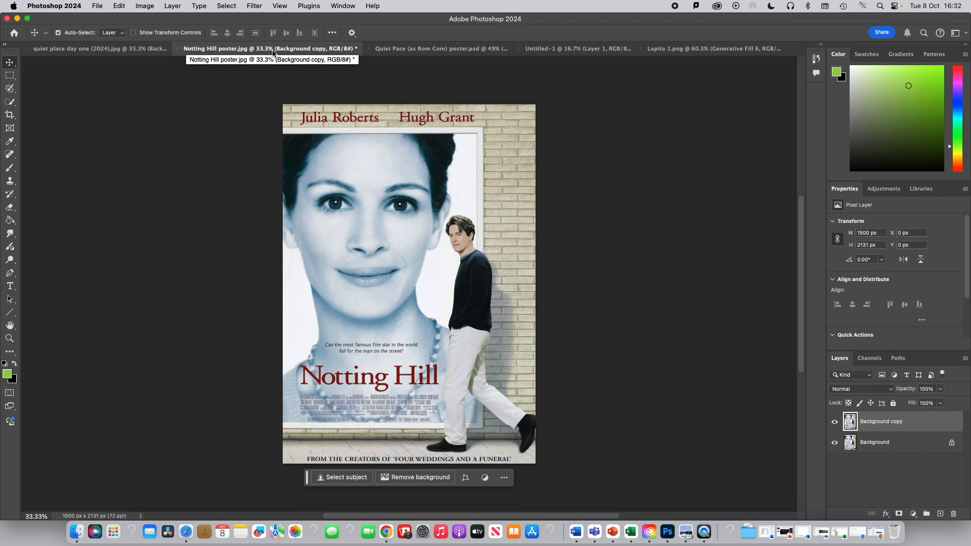
pyautogui.click(410, 50)
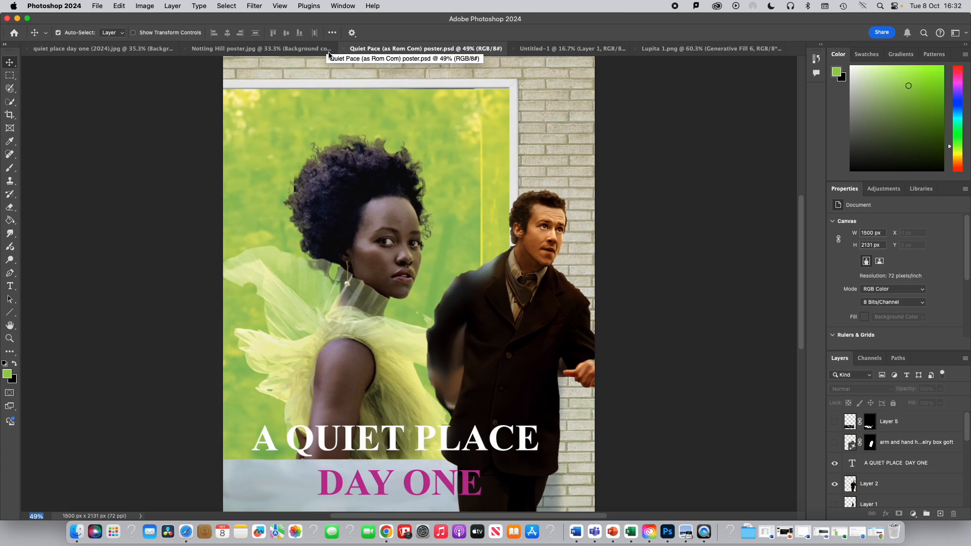
pyautogui.click(135, 49)
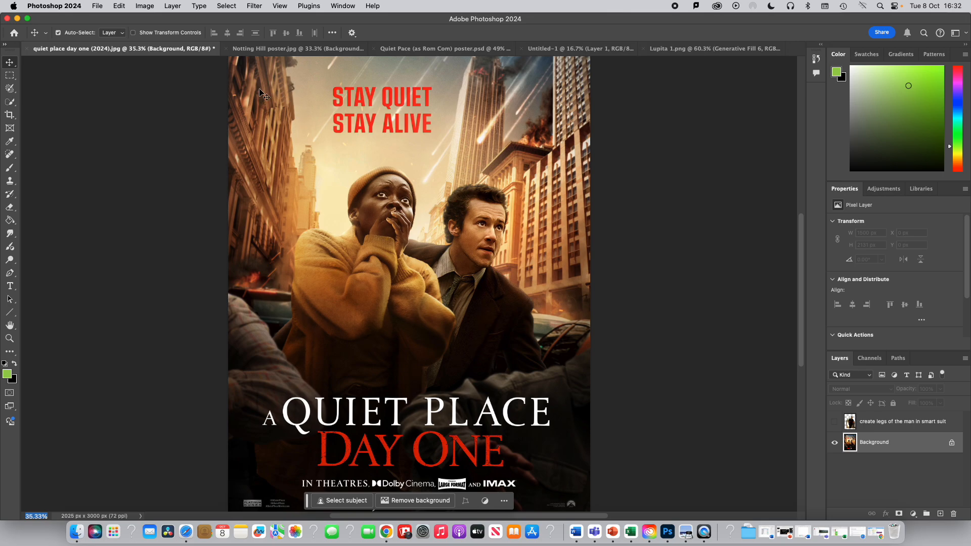
pyautogui.click(272, 49)
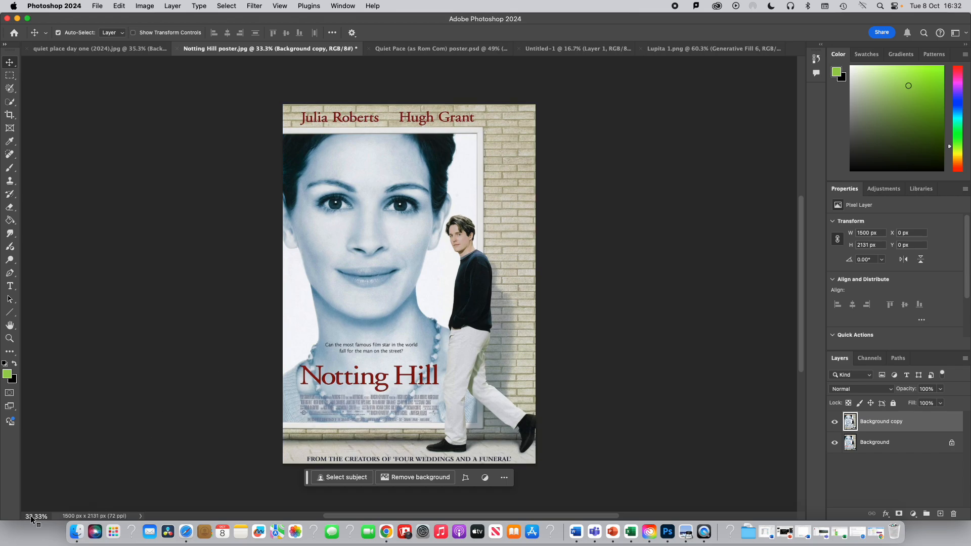
# - Save the Notting Hill poster as a Photoshop file named My Photoshop Design
pyautogui.press('super')
pyautogui.moveTo(35, 519)
pyautogui.mouseDown()
pyautogui.moveTo(45, 519)
pyautogui.moveTo(37, 516)
pyautogui.mouseUp()
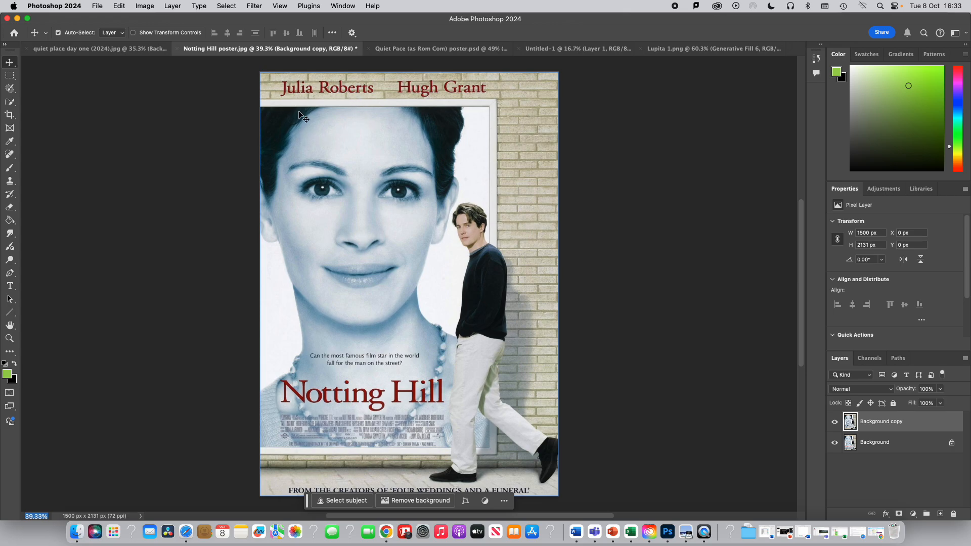
pyautogui.click(98, 6)
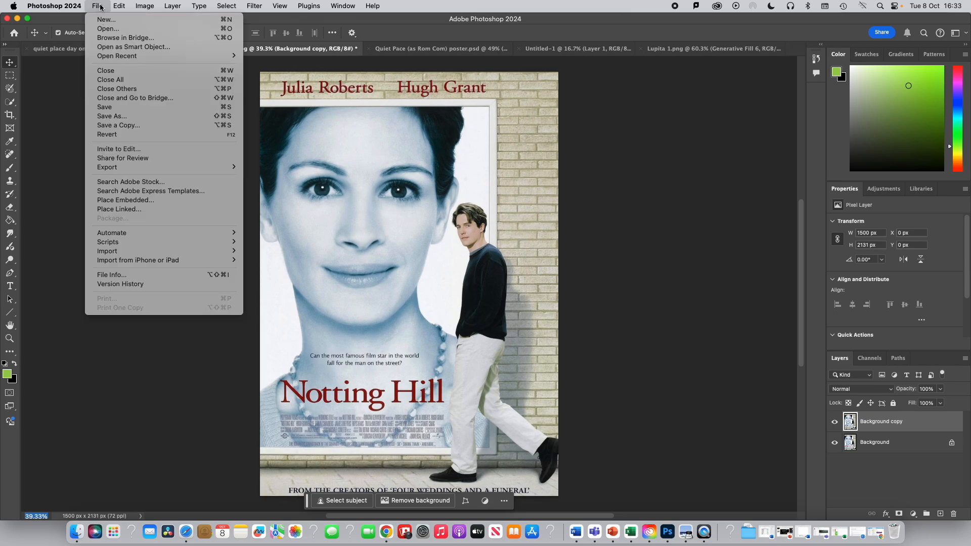
pyautogui.click(121, 116)
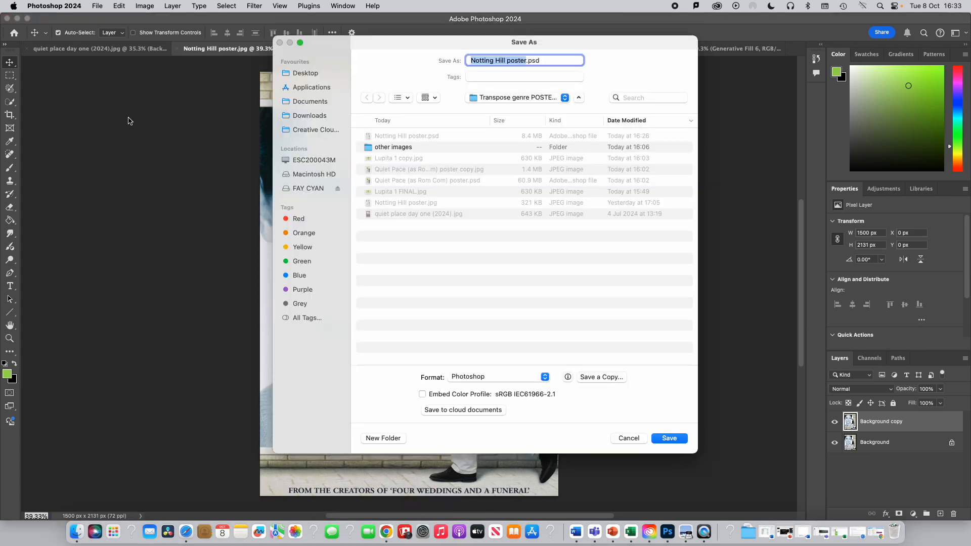
pyautogui.click(526, 60)
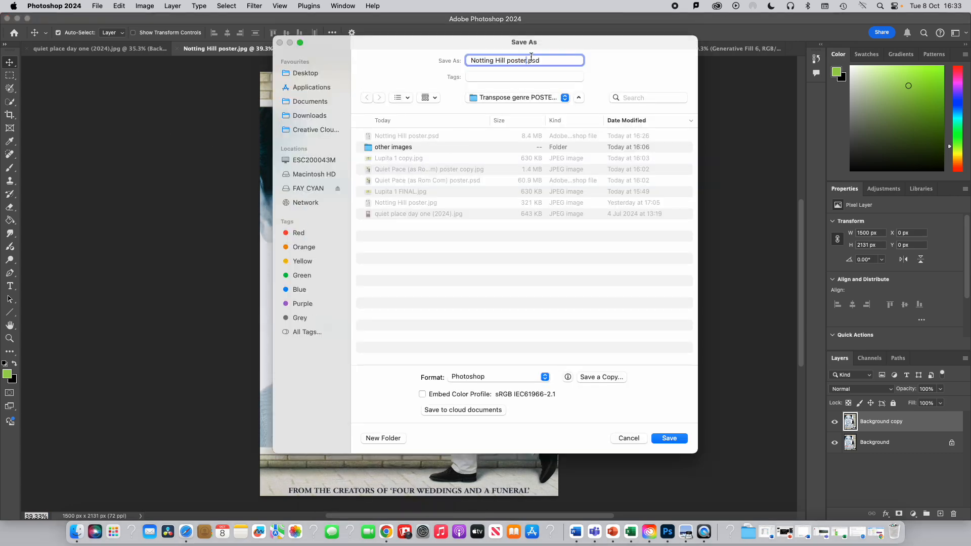
pyautogui.press('BackSpace')
pyautogui.press('BackSpace')
pyautogui.press('BackSpace')
pyautogui.press('BackSpace')
pyautogui.press('BackSpace')
pyautogui.press('BackSpace')
pyautogui.press('BackSpace')
pyautogui.press('BackSpace')
pyautogui.press('BackSpace')
pyautogui.press('BackSpace')
pyautogui.press('BackSpace')
pyautogui.press('BackSpace')
pyautogui.press('BackSpace')
pyautogui.press('BackSpace')
pyautogui.press('BackSpace')
pyautogui.press('BackSpace')
pyautogui.press('BackSpace')
pyautogui.press('BackSpace')
pyautogui.press('BackSpace')
pyautogui.write('My Photoshop Design')
pyautogui.click(671, 439)
pyautogui.click(687, 280)
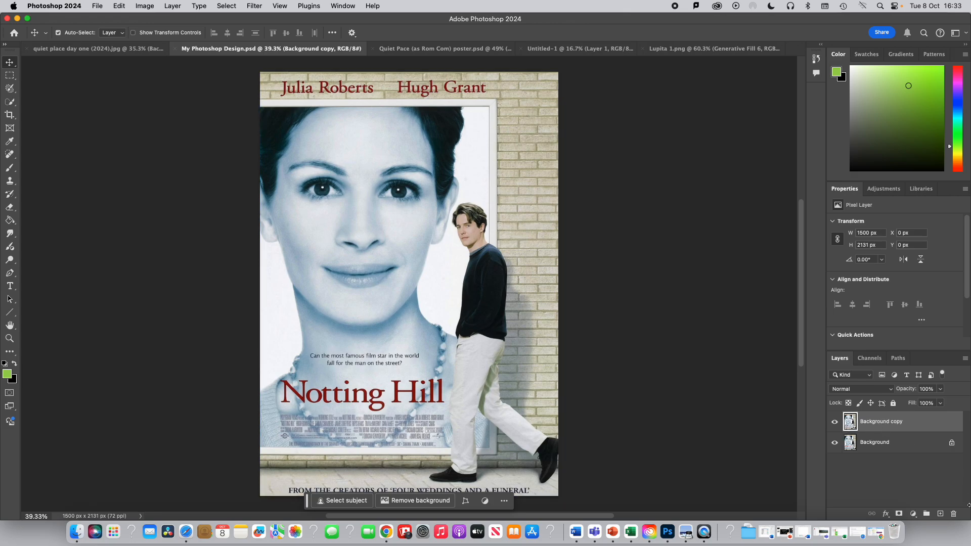
# - Delete the existing Background copy layer and make a fresh duplicate of the Background layer
pyautogui.click(954, 514)
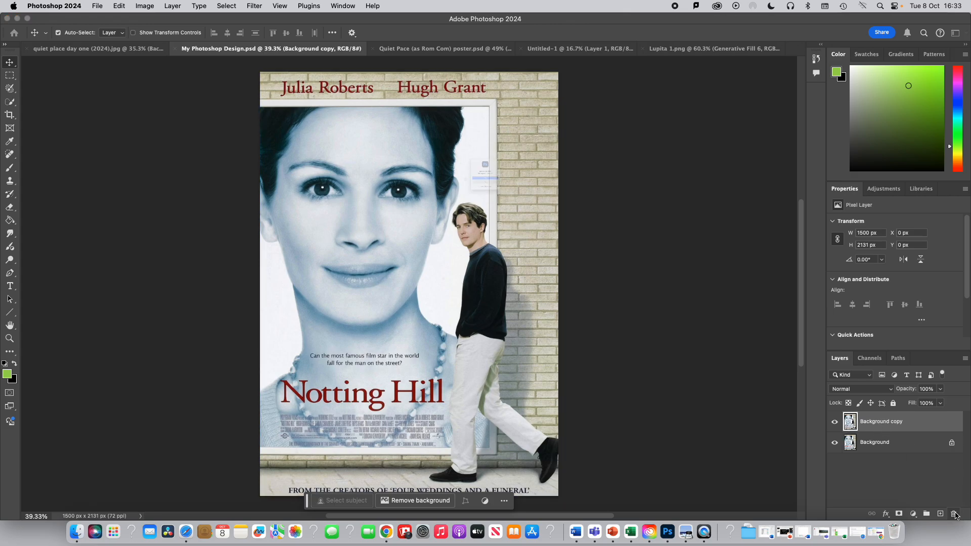
pyautogui.click(485, 194)
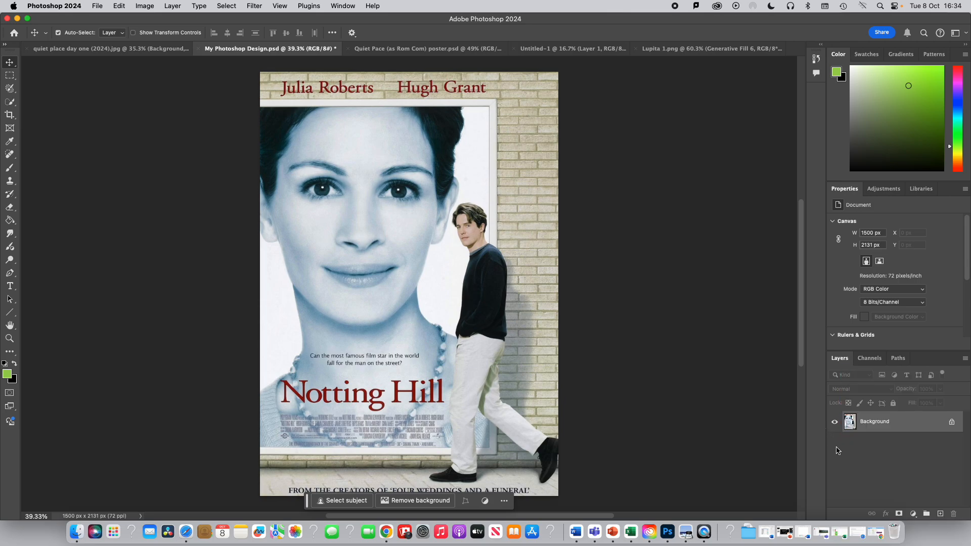
pyautogui.rightClick(868, 424)
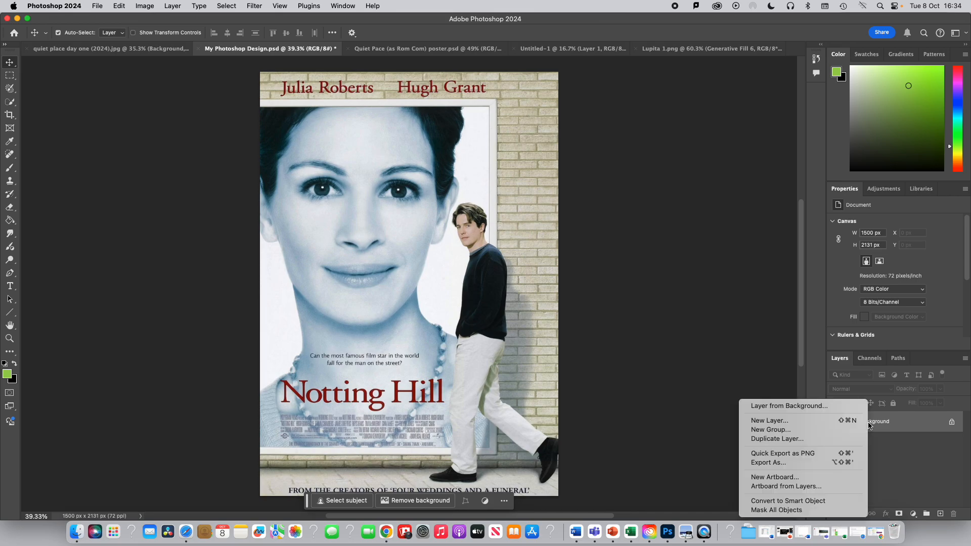
pyautogui.click(765, 439)
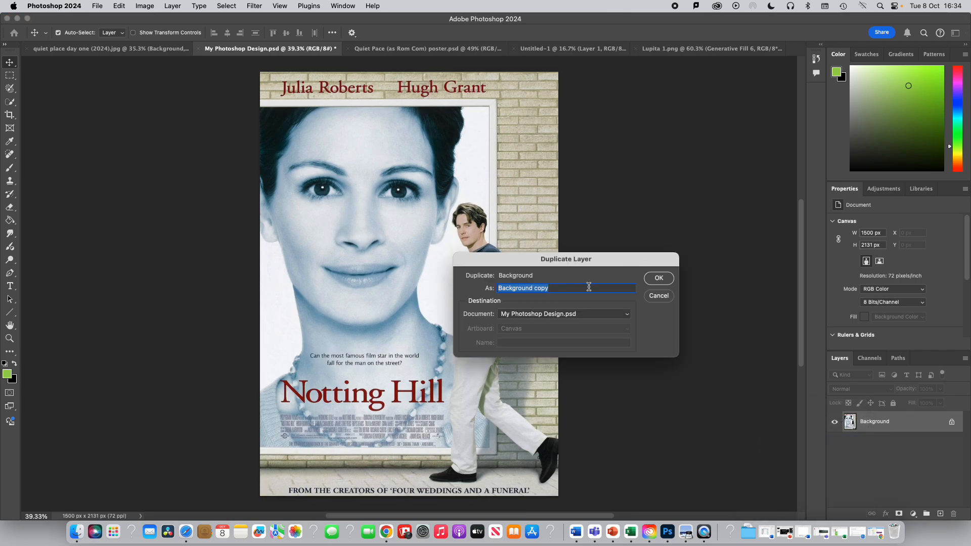
pyautogui.click(662, 282)
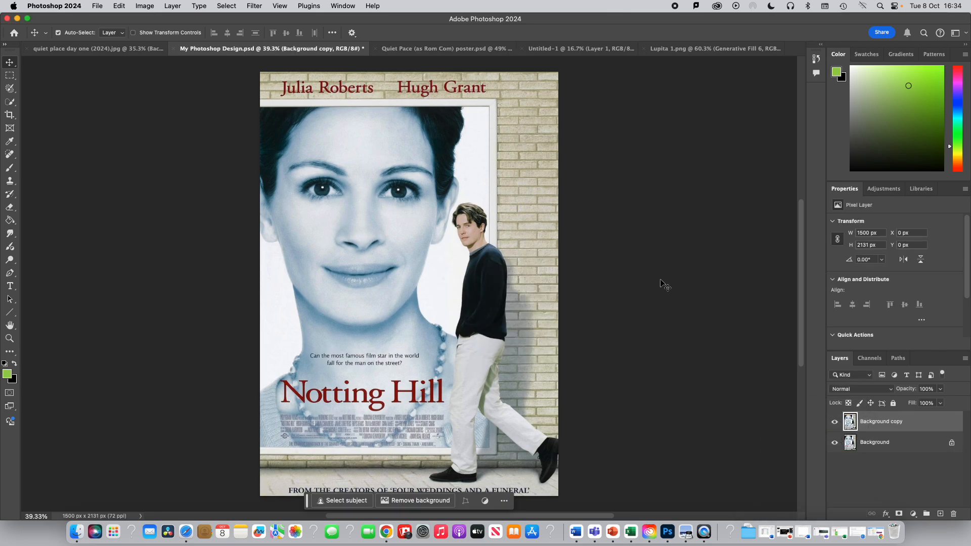
# - Duplicate the Background copy layer to create Background copy 2
pyautogui.rightClick(872, 423)
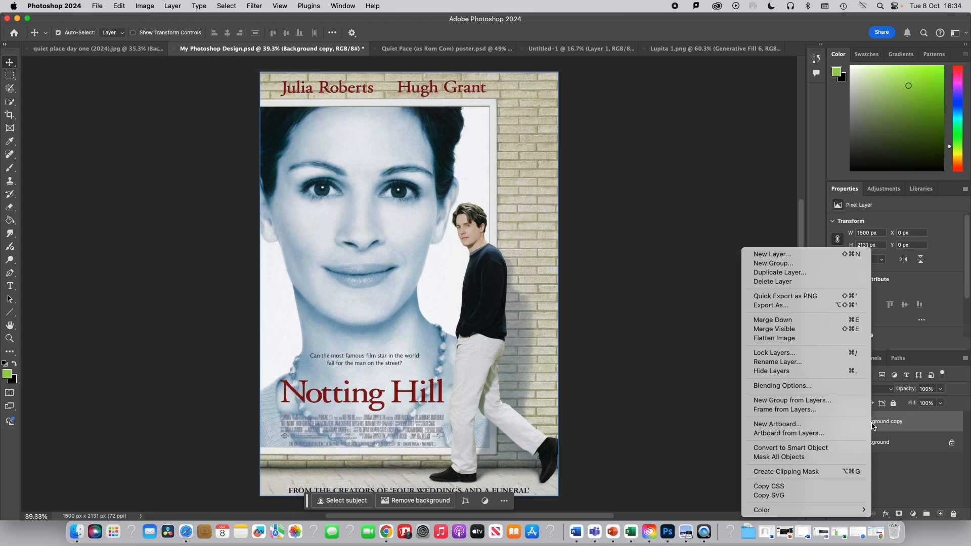
pyautogui.click(791, 274)
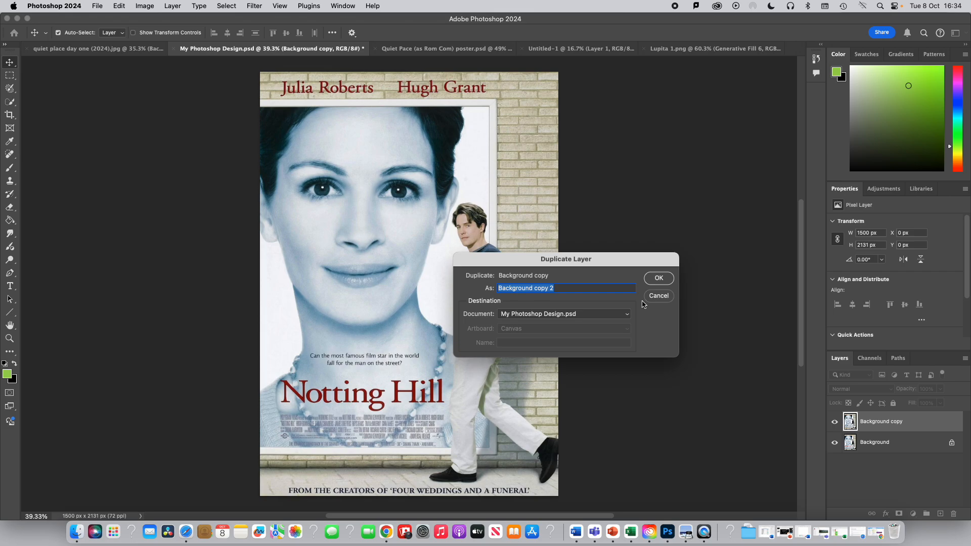
pyautogui.click(658, 278)
# - Hide the Background layer and make Background copy 2 the active layer
pyautogui.click(894, 443)
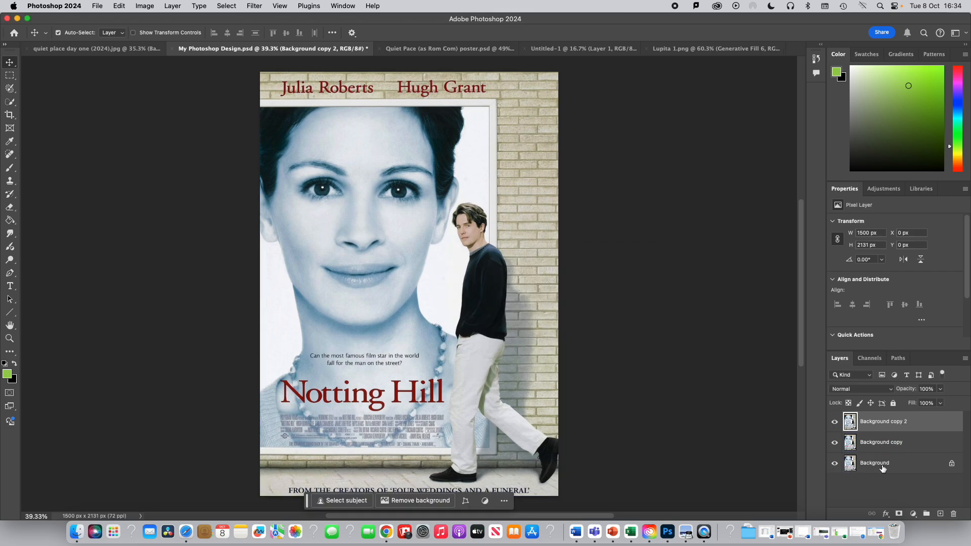
pyautogui.click(835, 464)
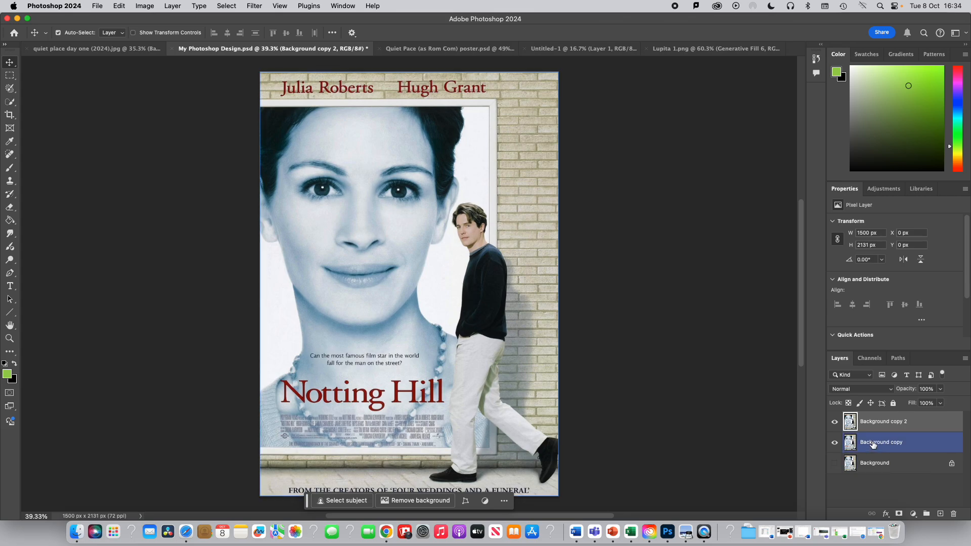
pyautogui.click(873, 445)
pyautogui.click(875, 428)
pyautogui.click(873, 443)
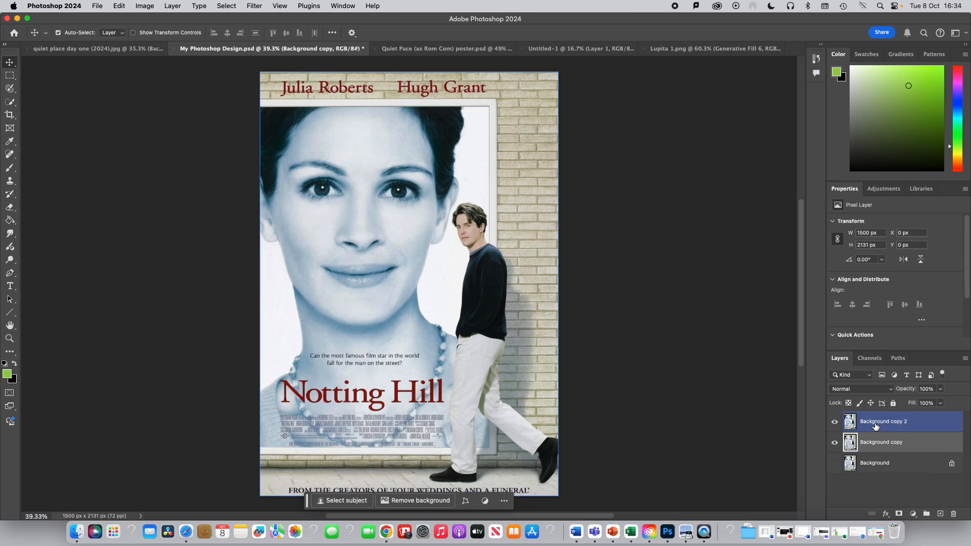
pyautogui.click(876, 427)
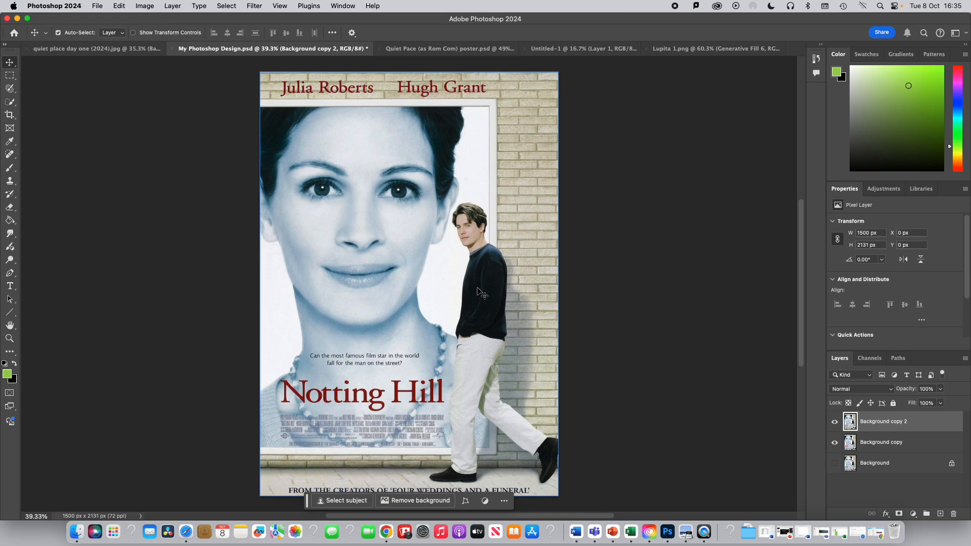
# - Paint a selection over the walking man using the Selection Brush Tool at a 182 px brush size
pyautogui.click(69, 50)
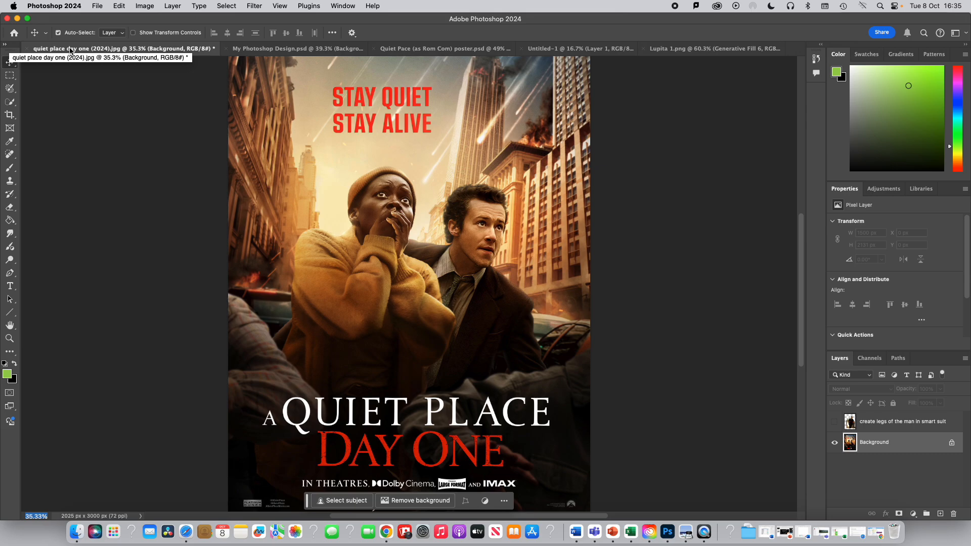
pyautogui.click(262, 51)
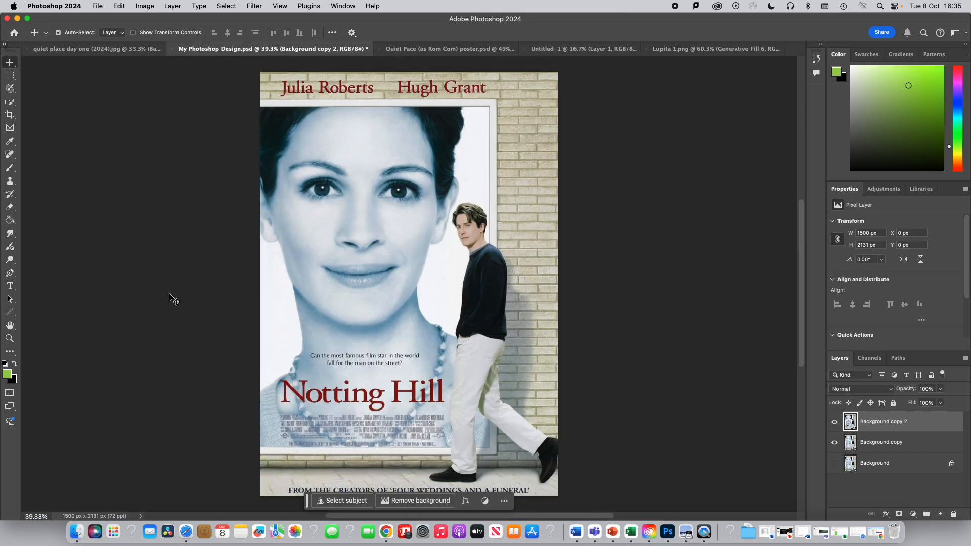
pyautogui.click(13, 91)
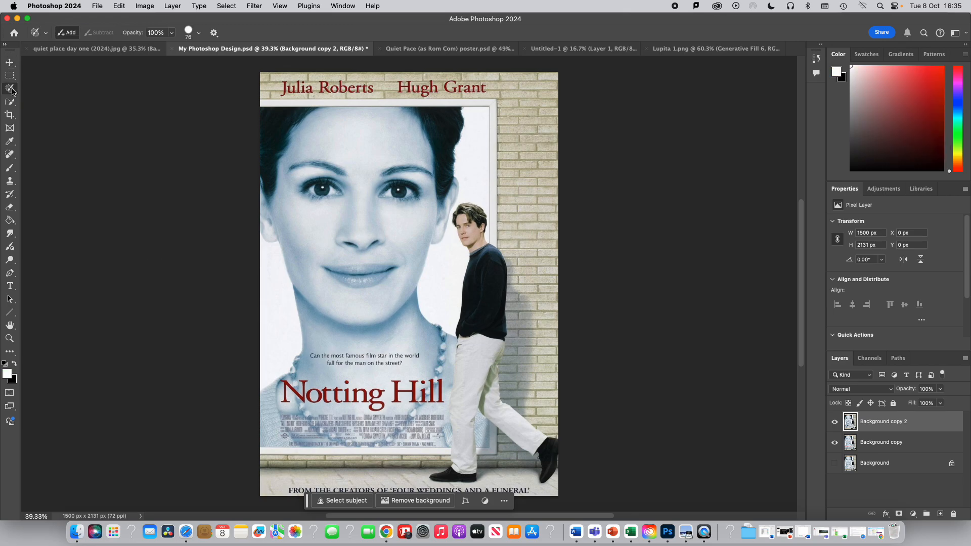
pyautogui.click(12, 89)
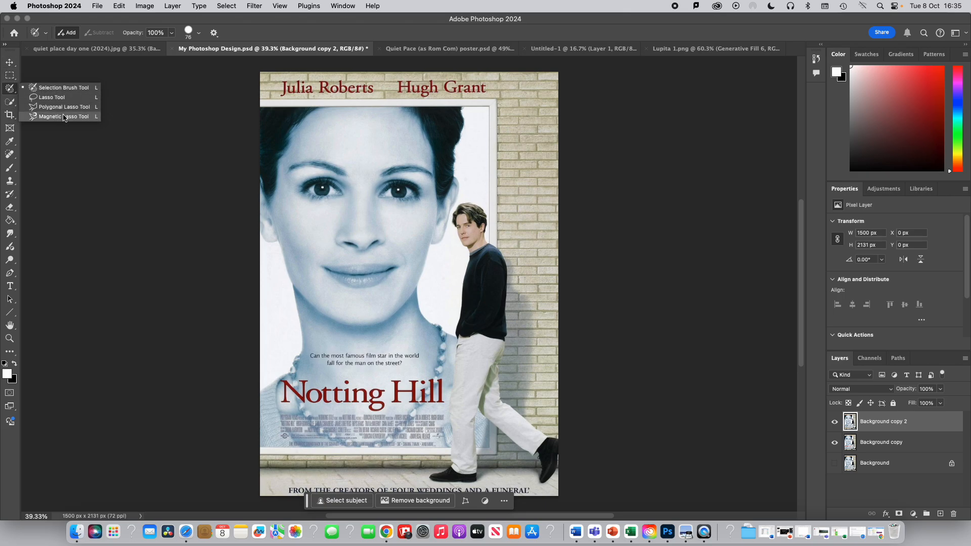
pyautogui.click(59, 89)
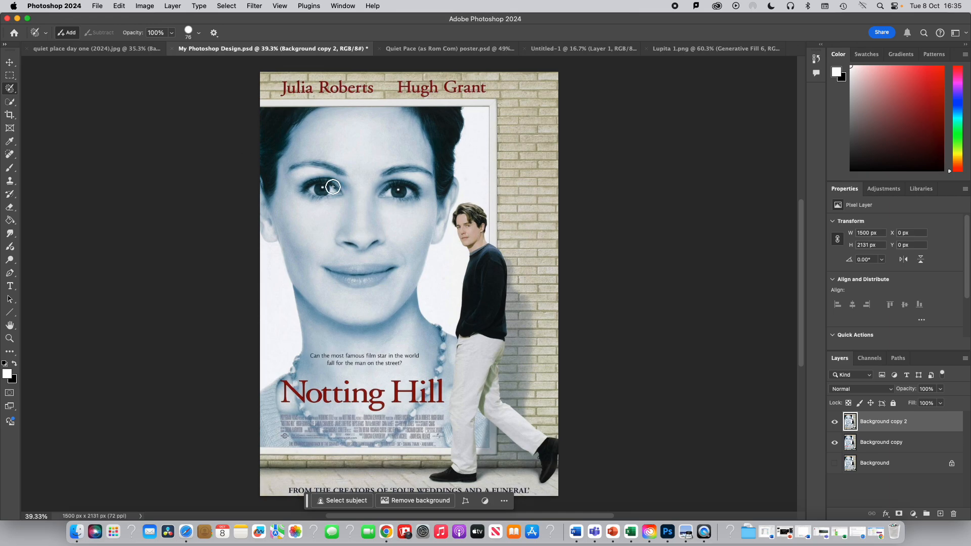
pyautogui.click(199, 33)
pyautogui.moveTo(179, 61); pyautogui.dragTo(195, 62)
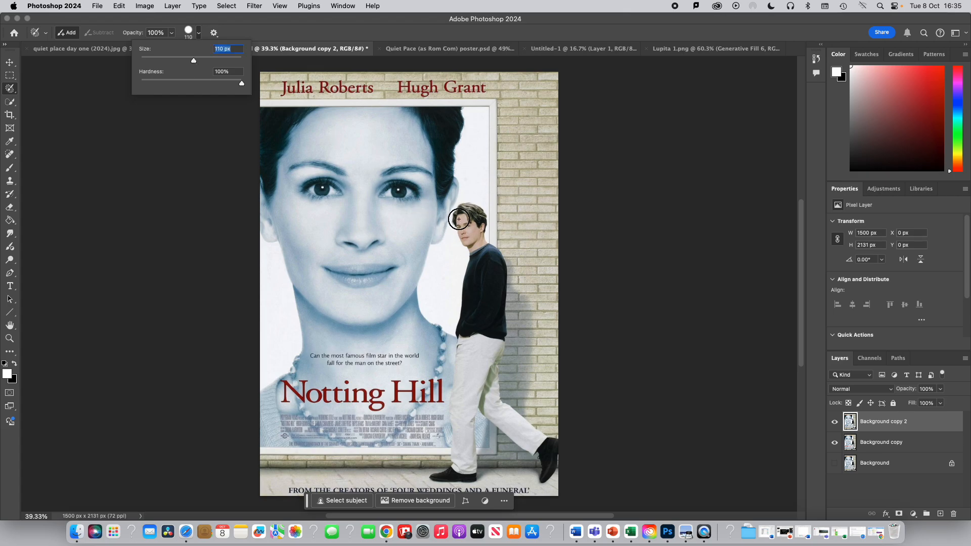
pyautogui.moveTo(195, 63); pyautogui.dragTo(212, 61)
pyautogui.moveTo(467, 213)
pyautogui.mouseDown()
pyautogui.moveTo(471, 268)
pyautogui.moveTo(453, 437)
pyautogui.moveTo(435, 466)
pyautogui.moveTo(443, 472)
pyautogui.moveTo(466, 470)
pyautogui.moveTo(479, 371)
pyautogui.moveTo(494, 409)
pyautogui.moveTo(543, 469)
pyautogui.moveTo(545, 451)
pyautogui.moveTo(495, 380)
pyautogui.moveTo(504, 285)
pyautogui.moveTo(488, 242)
pyautogui.mouseUp()
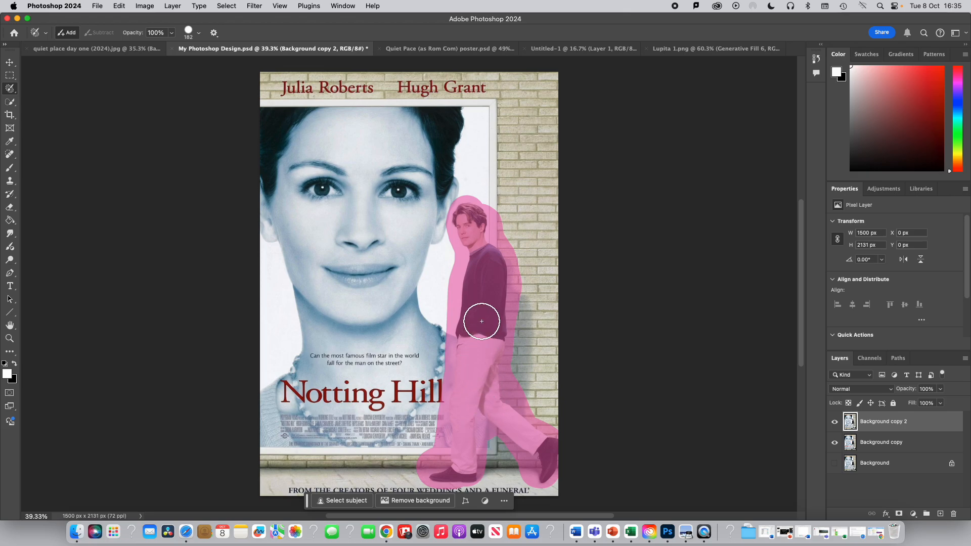
pyautogui.moveTo(483, 267); pyautogui.dragTo(478, 269)
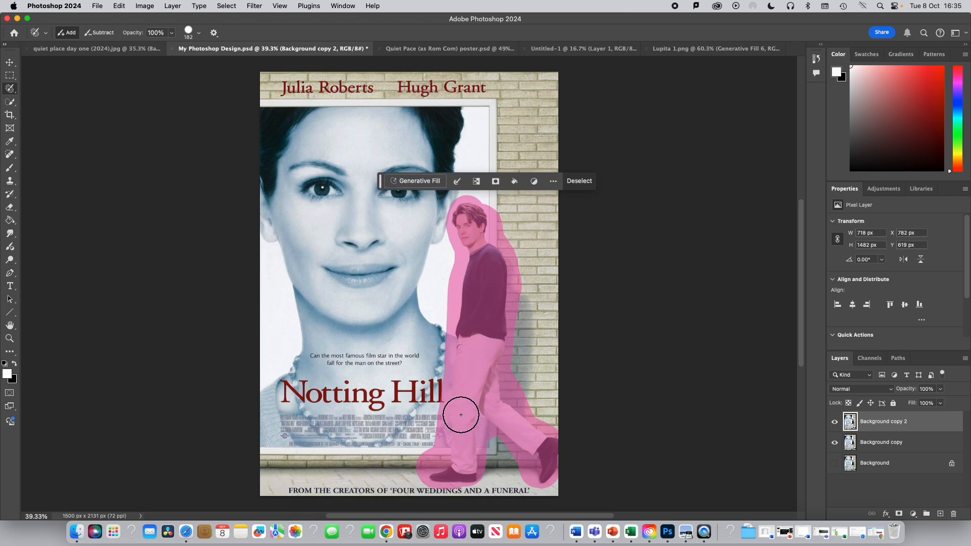
# - Try Generative Fill on the selection with the prompt "get rid of the figure completely", then undo it
pyautogui.click(418, 183)
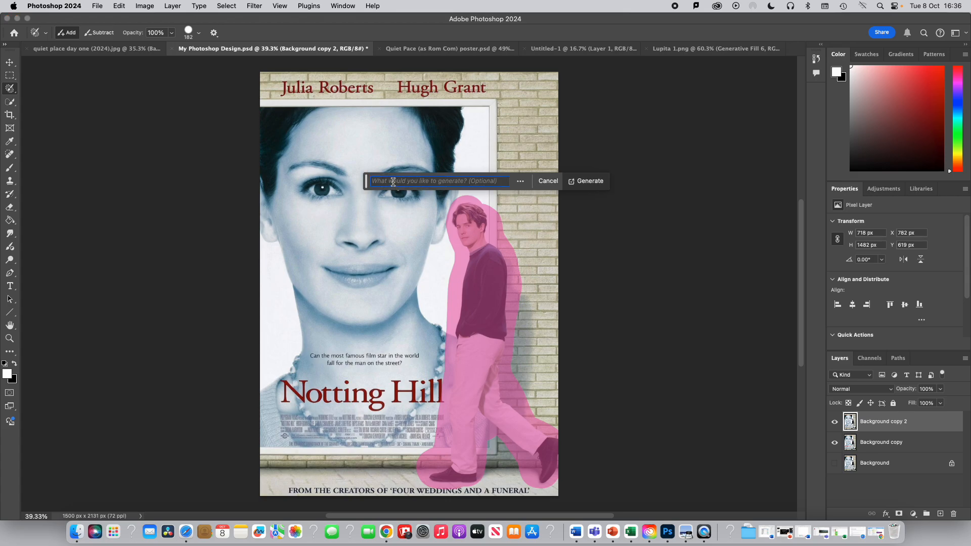
pyautogui.write('g')
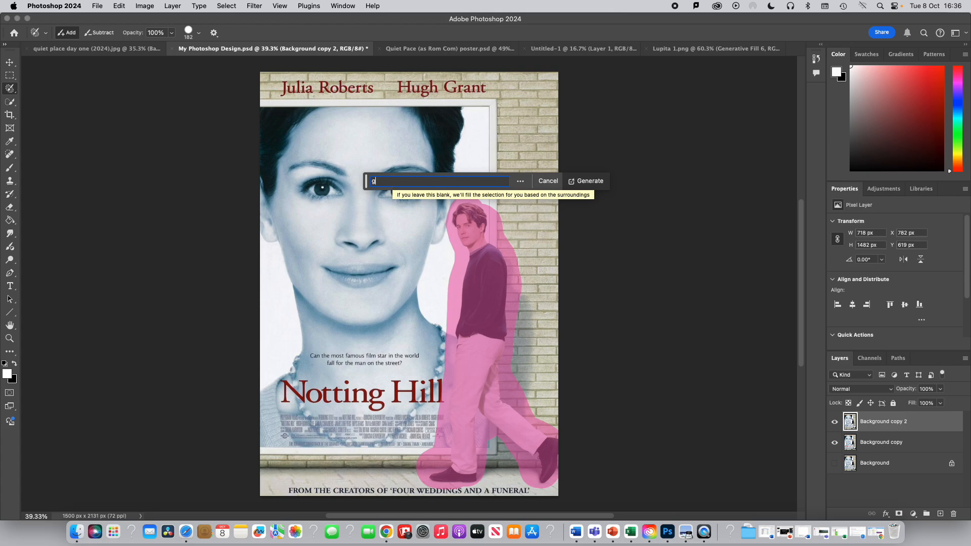
pyautogui.write('et rid ')
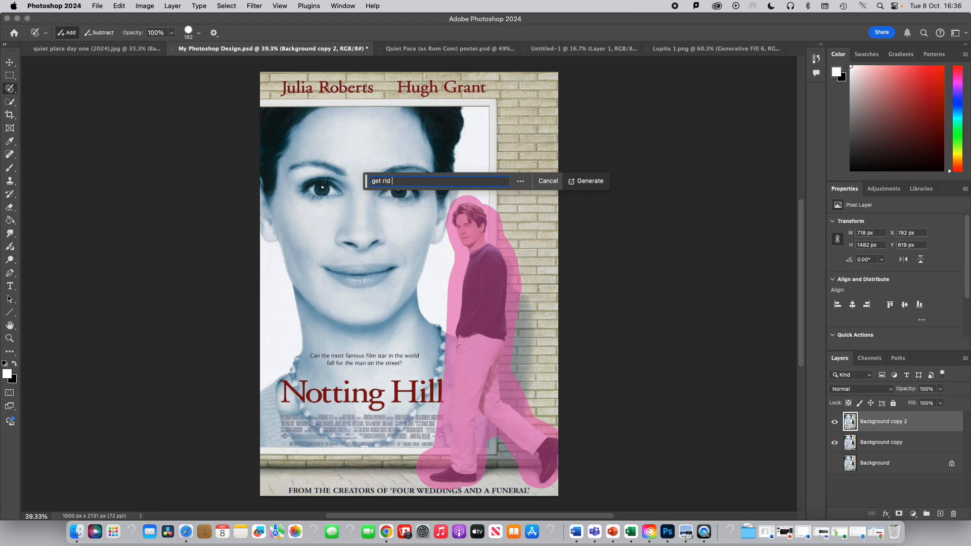
pyautogui.write('of the figure completely')
pyautogui.click(590, 186)
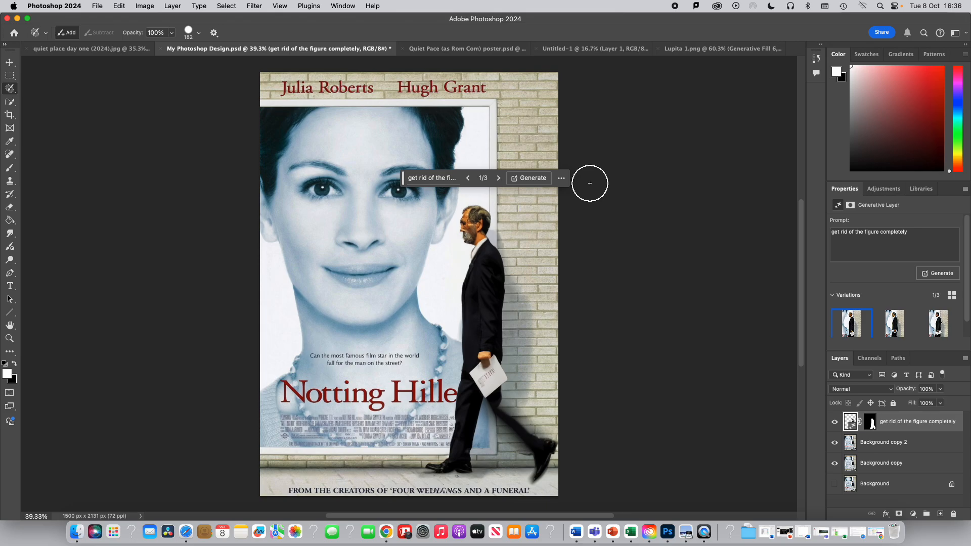
pyautogui.press('super+z')
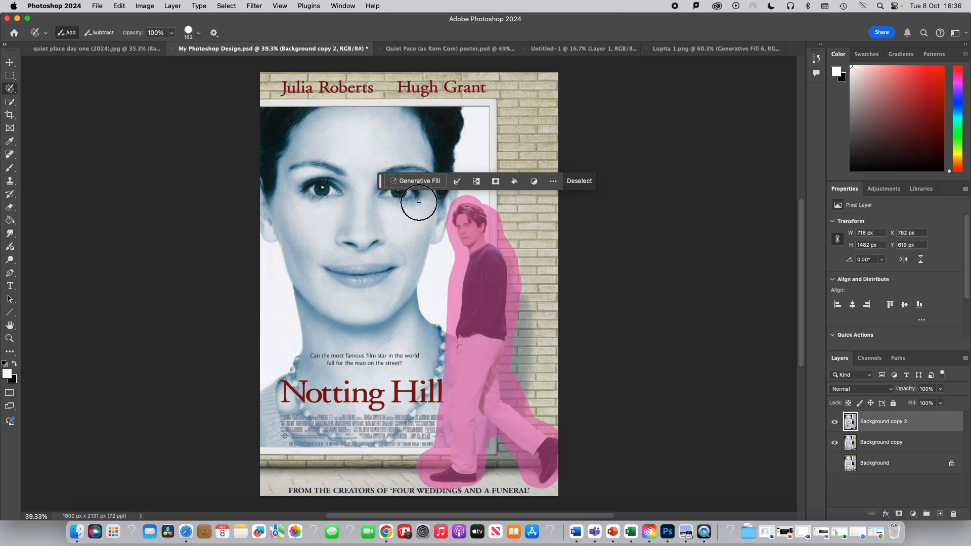
# - Run Generative Fill on the painted selection with the prompt "remove the figure and have only background"
pyautogui.click(416, 181)
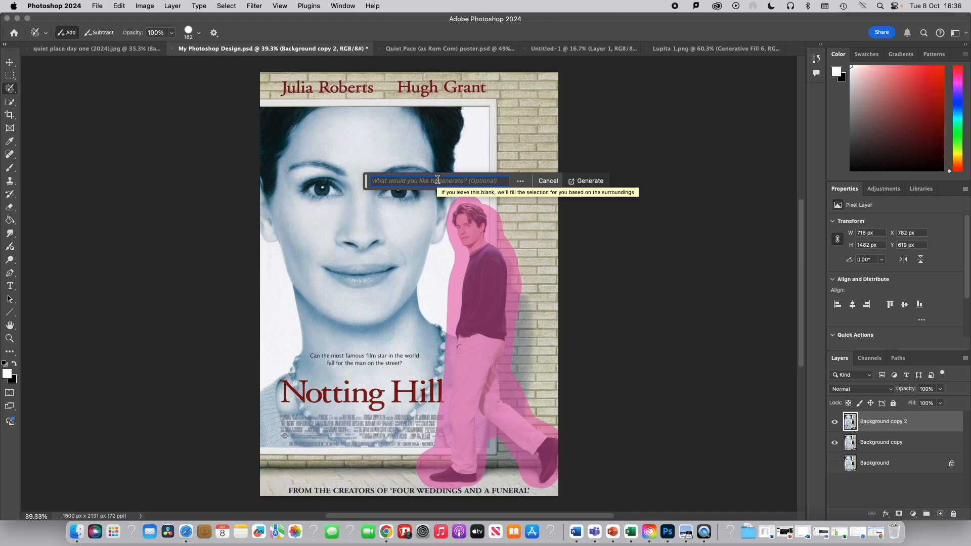
pyautogui.write('re')
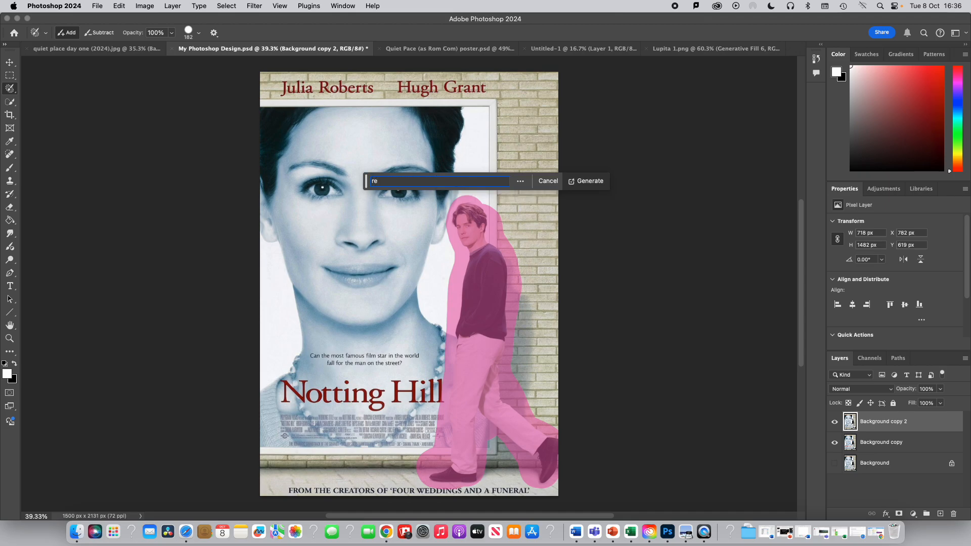
pyautogui.write('move the figure')
pyautogui.write('and have only background')
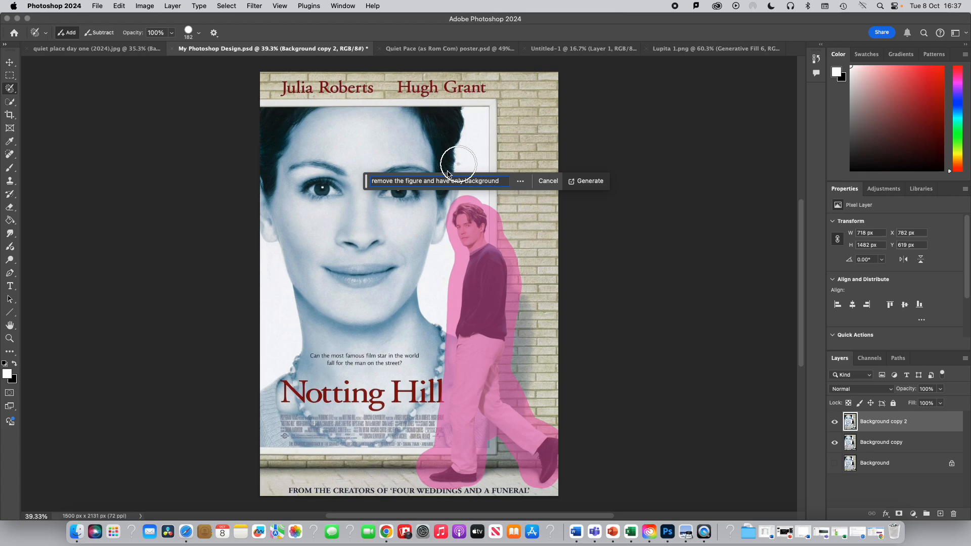
pyautogui.click(595, 183)
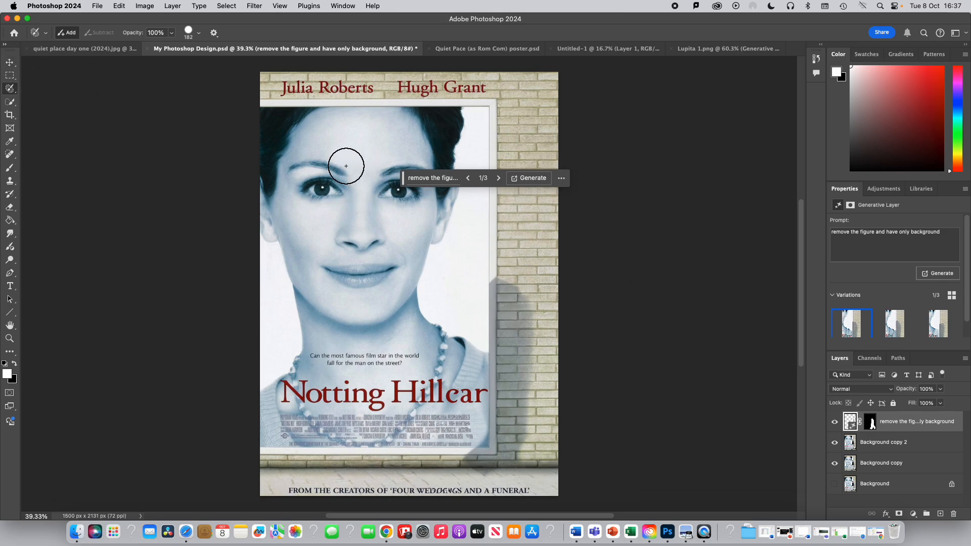
# - Switch to the Move tool and submit a Neutral feedback rating for the generated result
pyautogui.click(11, 63)
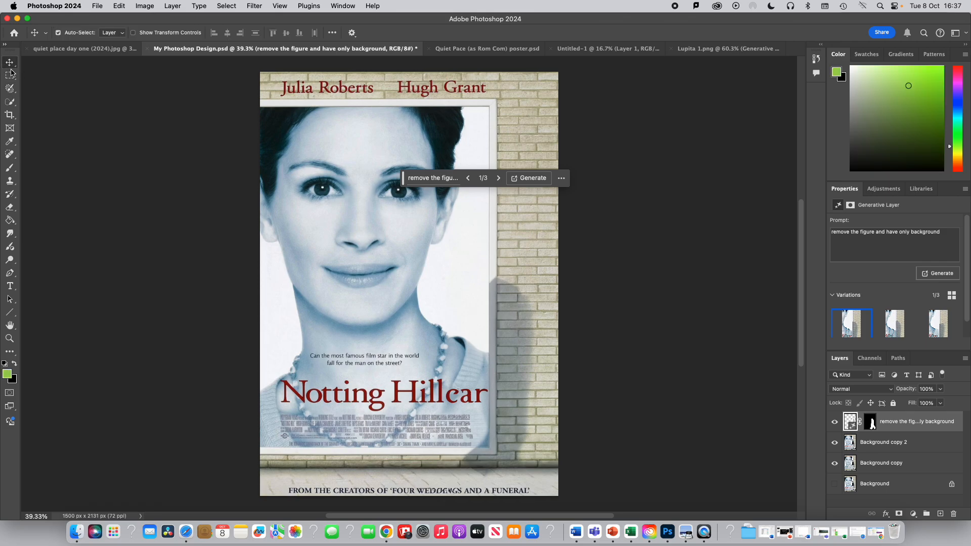
pyautogui.click(363, 205)
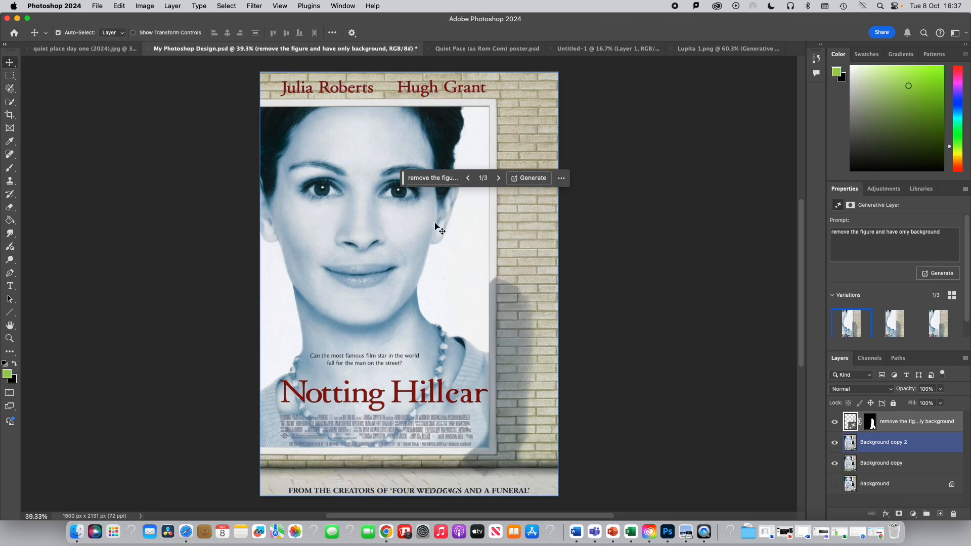
pyautogui.click(561, 178)
pyautogui.click(576, 190)
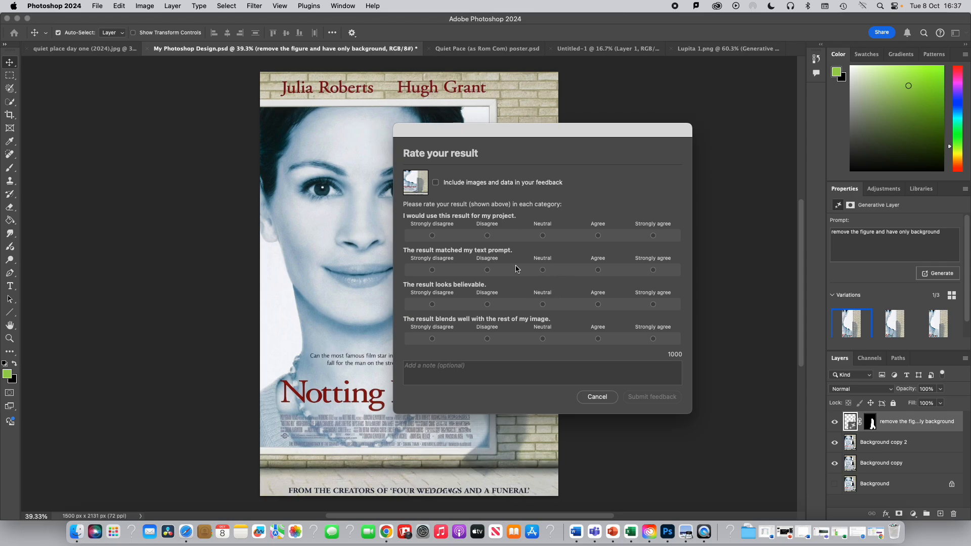
pyautogui.click(542, 236)
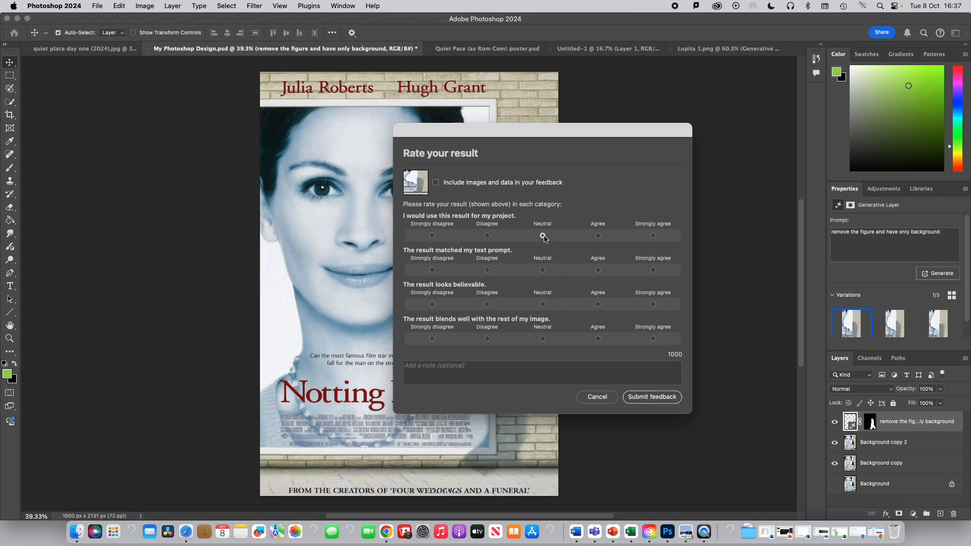
pyautogui.click(657, 400)
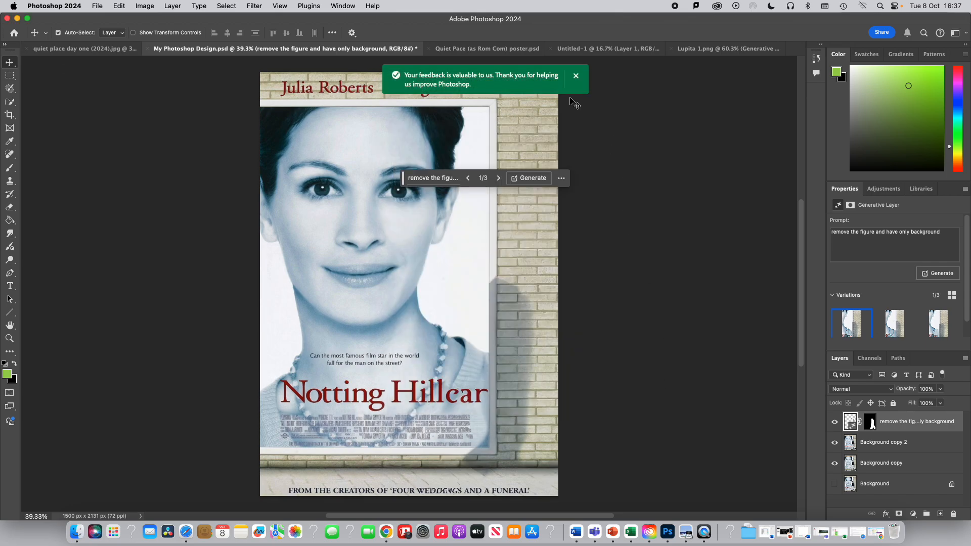
pyautogui.click(575, 76)
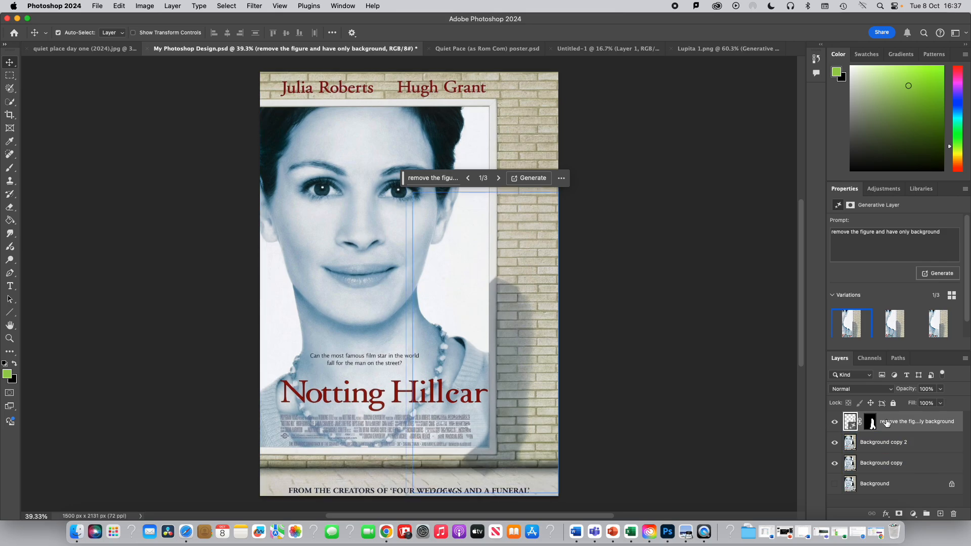
# - Toggle the generative layer's visibility to compare the poster with and without the figure
pyautogui.click(834, 422)
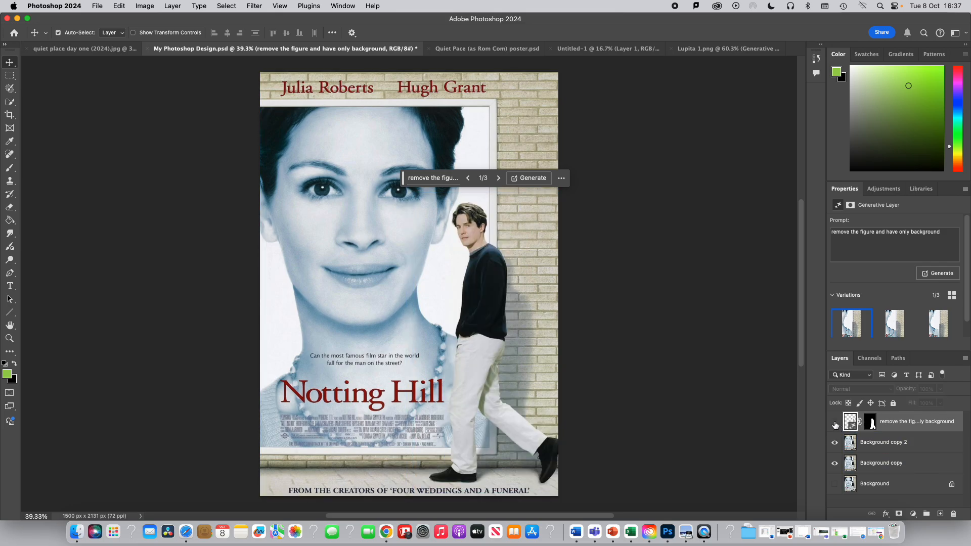
pyautogui.click(835, 423)
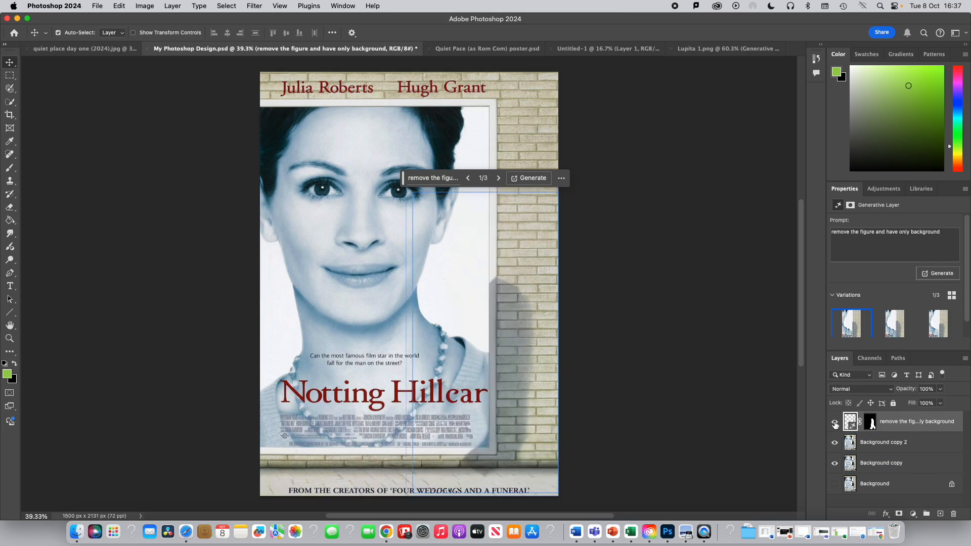
pyautogui.click(835, 424)
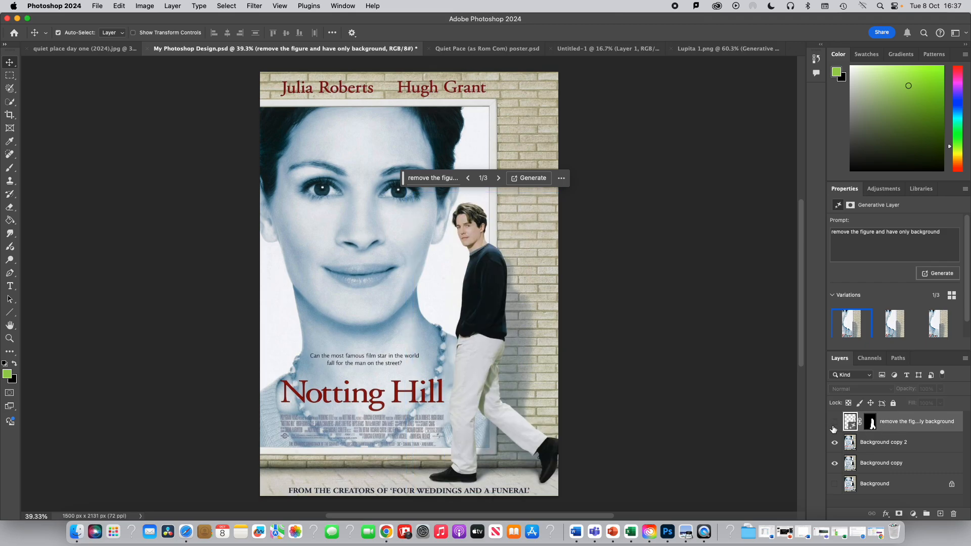
pyautogui.click(835, 424)
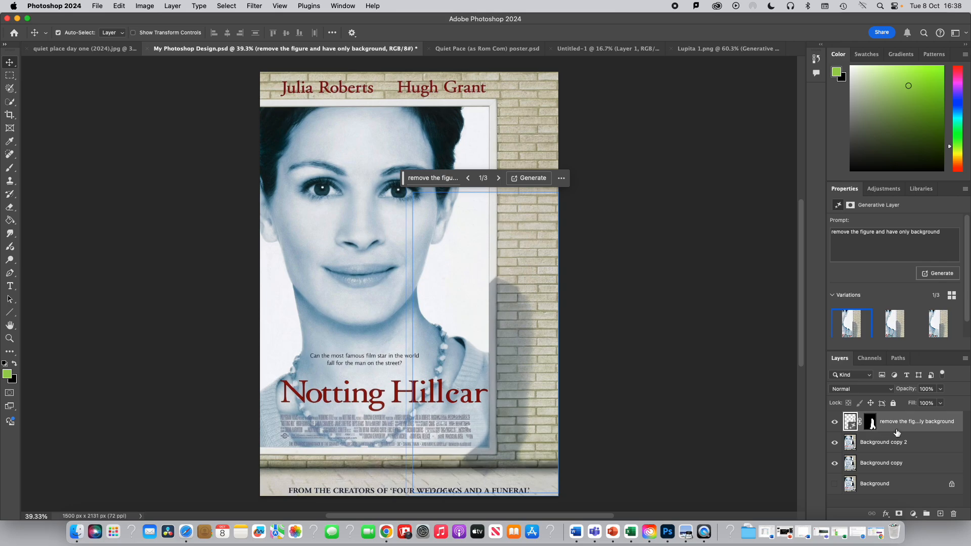
# - Merge the generative layer down with the Background copy 2 layer
pyautogui.click(890, 442)
pyautogui.keyDown('shift'); pyautogui.click(887, 448); pyautogui.keyUp('shift')
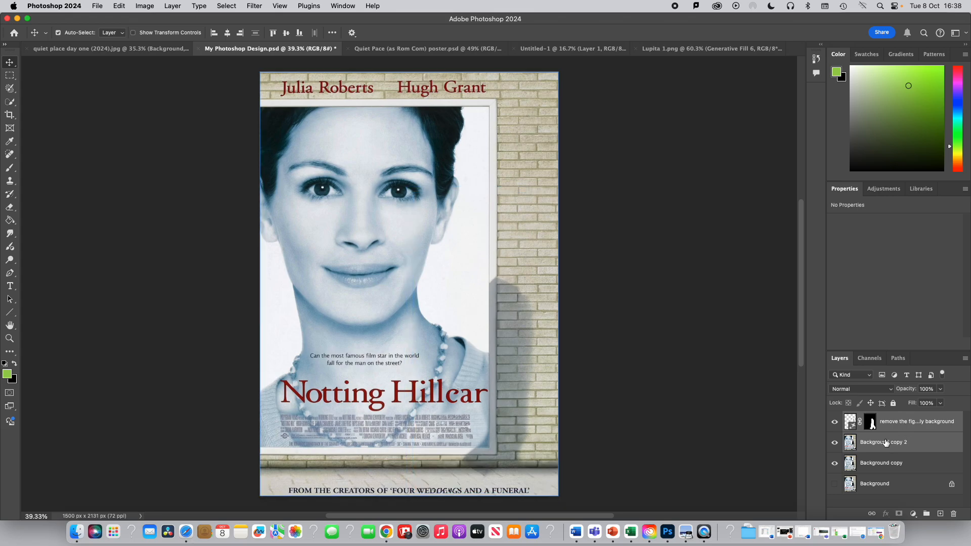
pyautogui.rightClick(886, 443)
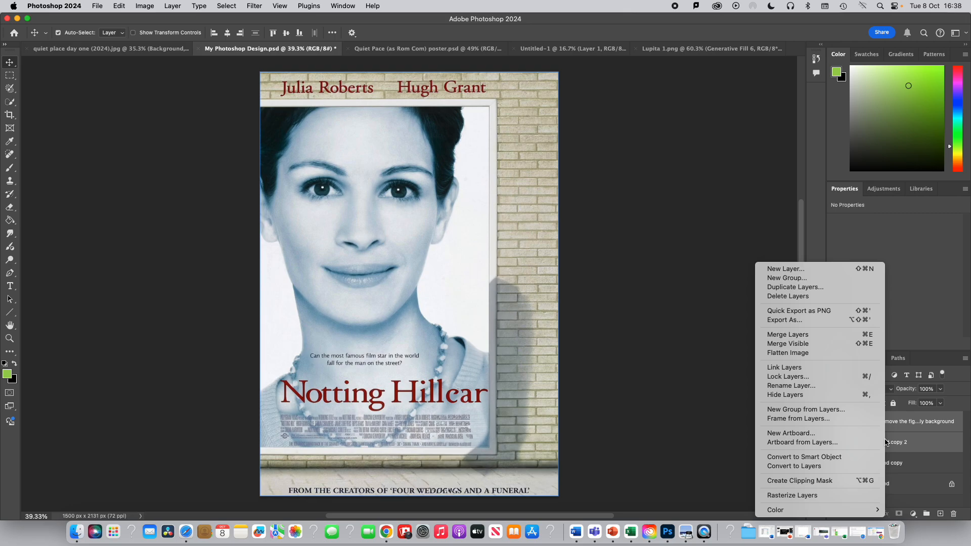
pyautogui.click(793, 337)
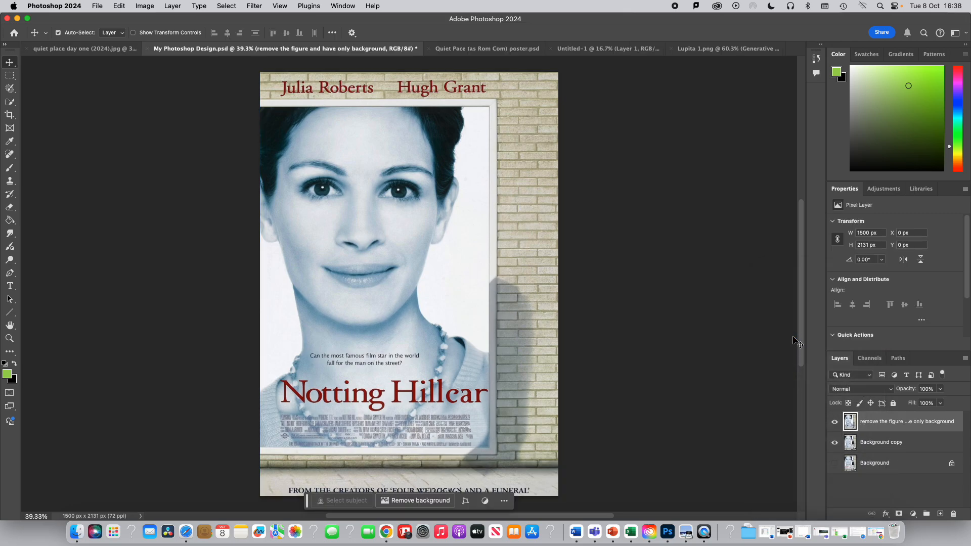
# - Toggle the merged layer's visibility to compare it against the original poster
pyautogui.click(842, 444)
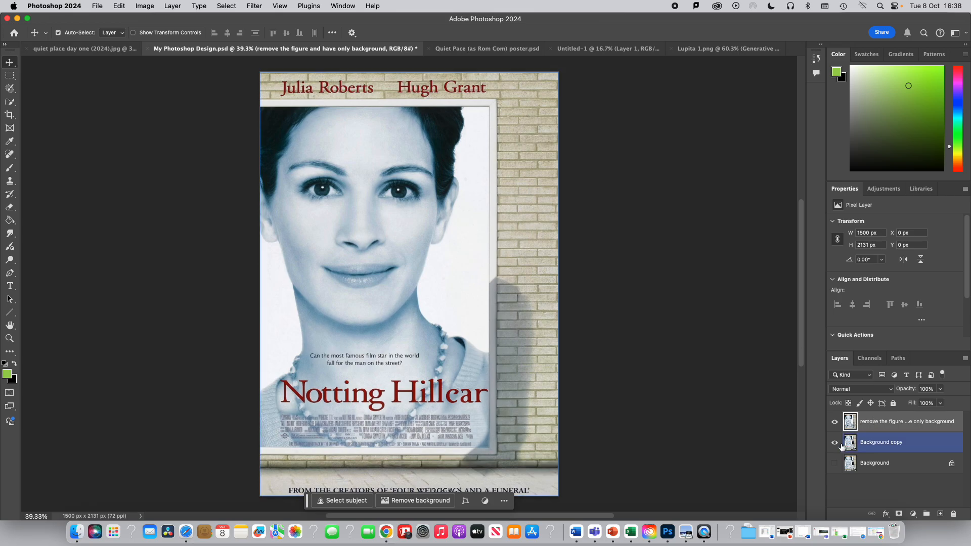
pyautogui.click(834, 421)
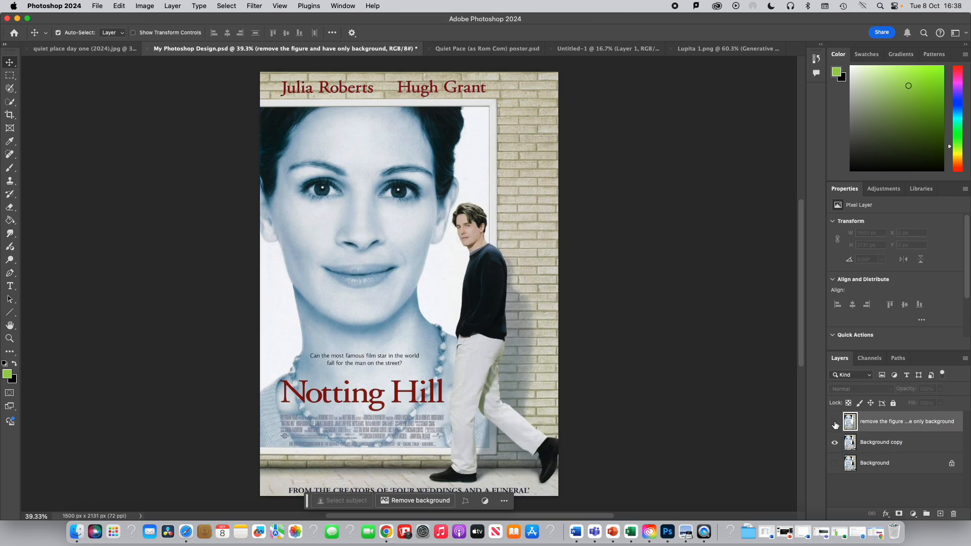
pyautogui.click(834, 422)
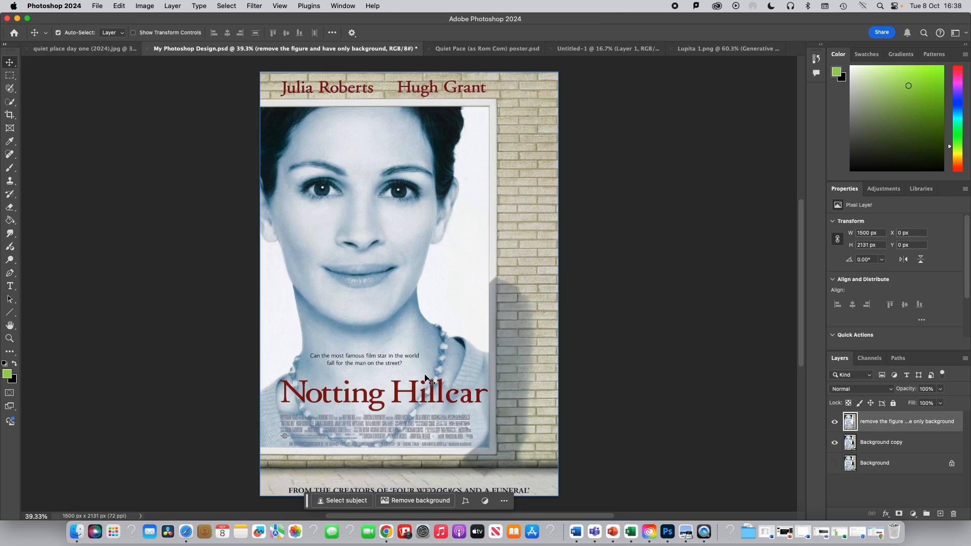
# - Paint over the Julia Roberts and Hugh Grant names with an 81 px Selection Brush and Generative Fill them without a prompt
pyautogui.click(13, 90)
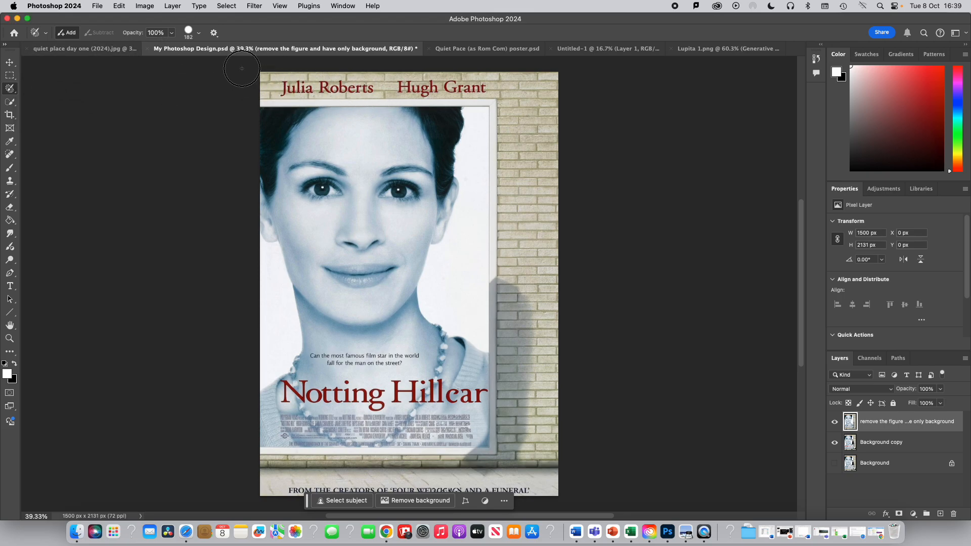
pyautogui.click(199, 33)
pyautogui.moveTo(211, 61); pyautogui.dragTo(185, 63)
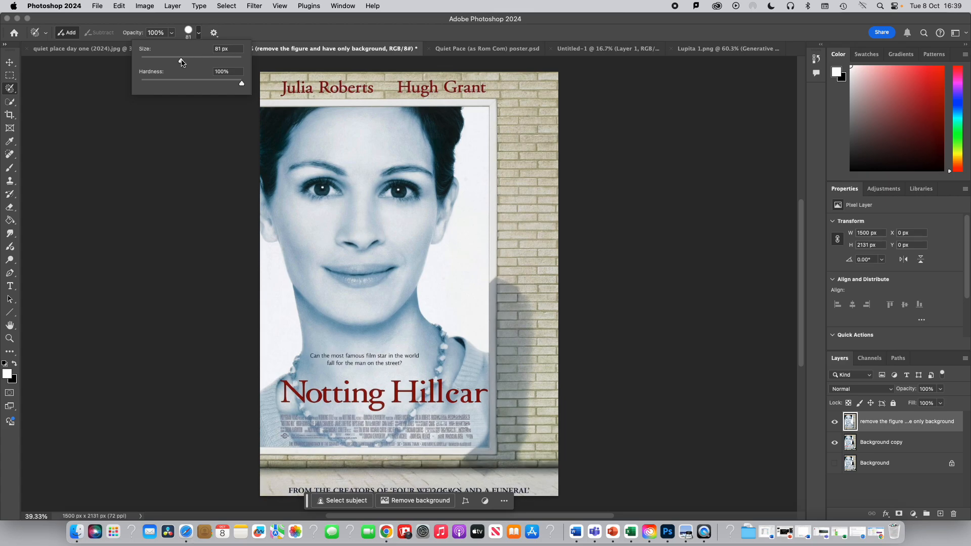
pyautogui.click(283, 90)
pyautogui.moveTo(282, 90); pyautogui.dragTo(489, 88)
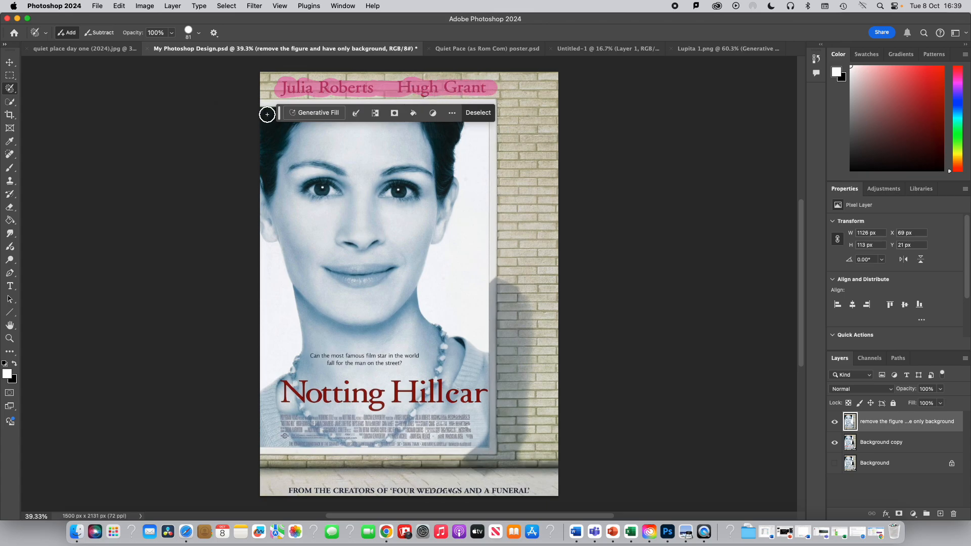
pyautogui.click(303, 112)
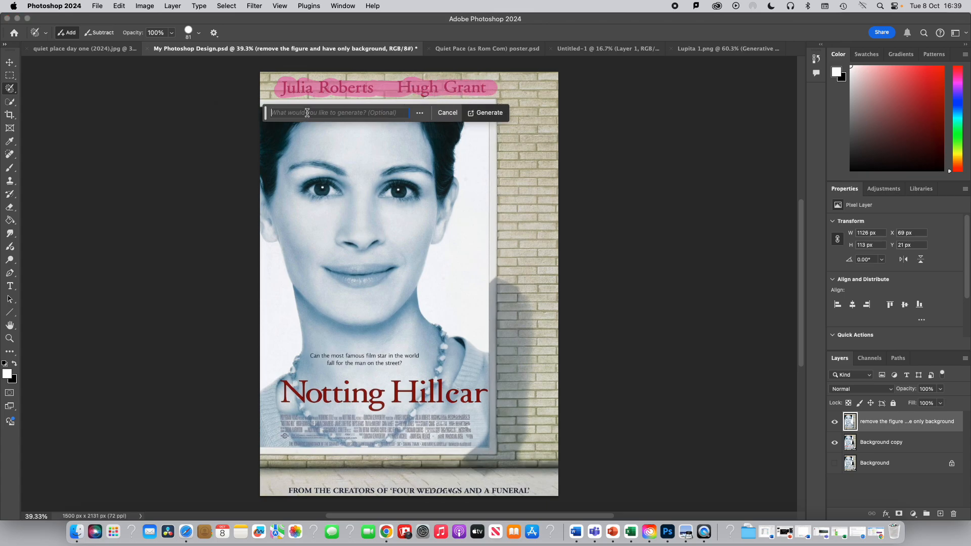
pyautogui.click(489, 115)
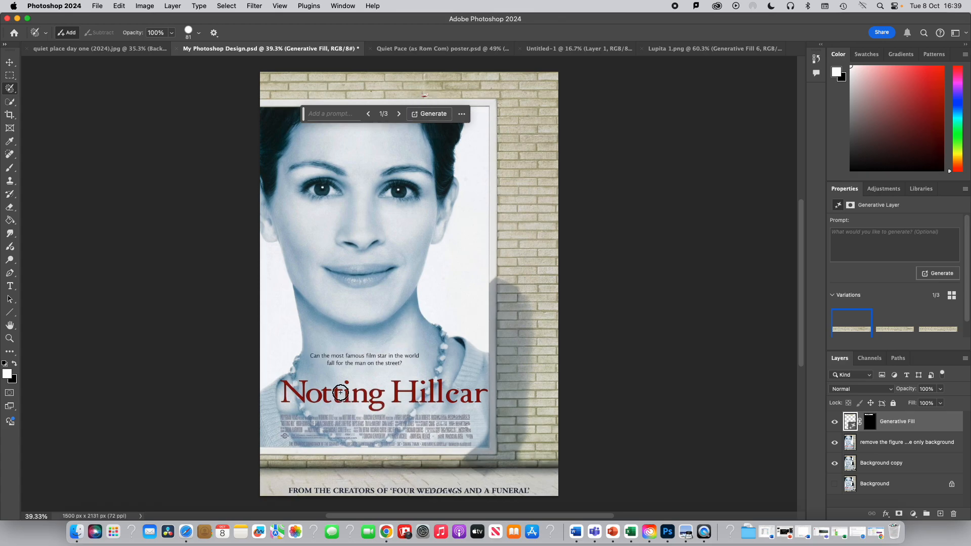
# - In the Lupita 1.png document, marquee-select the central area around the woman and Copy Merged it
pyautogui.click(84, 50)
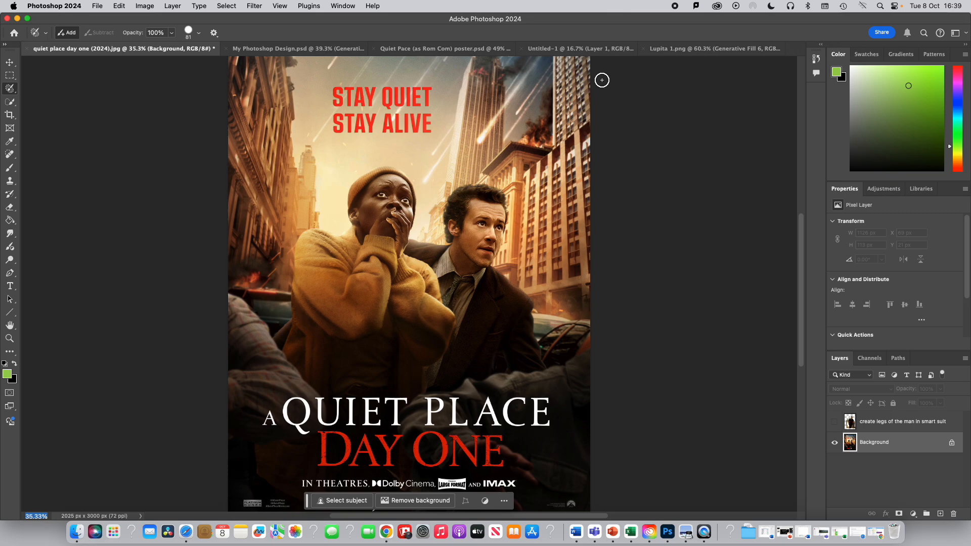
pyautogui.click(552, 49)
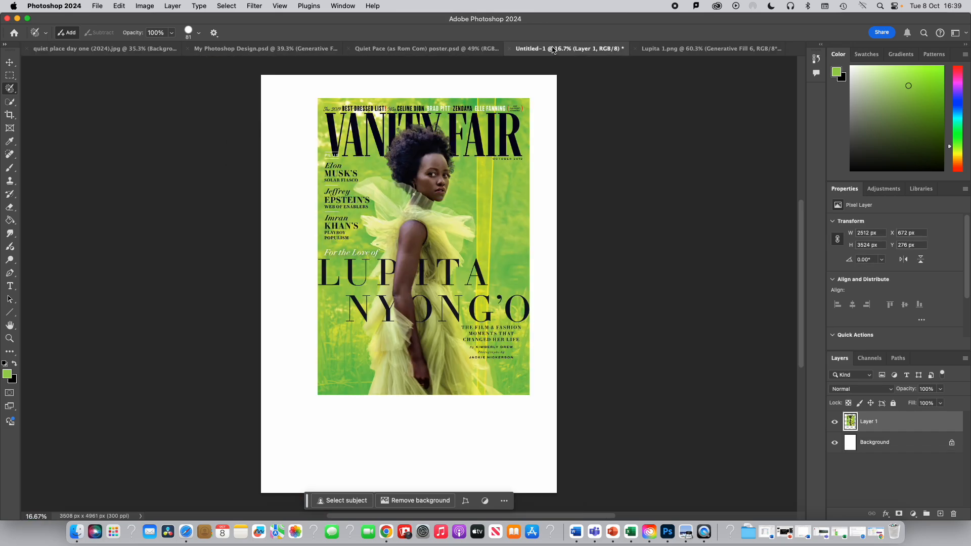
pyautogui.click(691, 49)
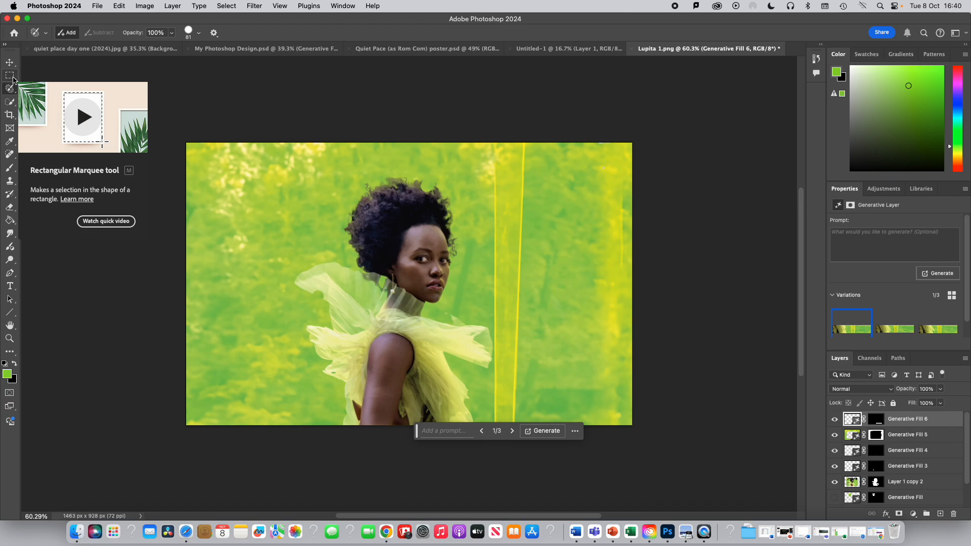
pyautogui.click(10, 76)
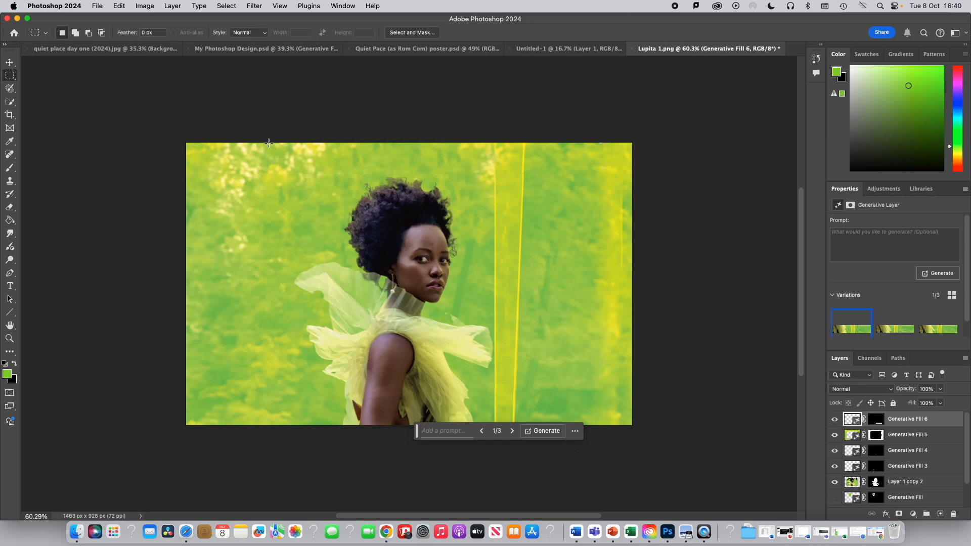
pyautogui.moveTo(269, 144); pyautogui.dragTo(528, 437)
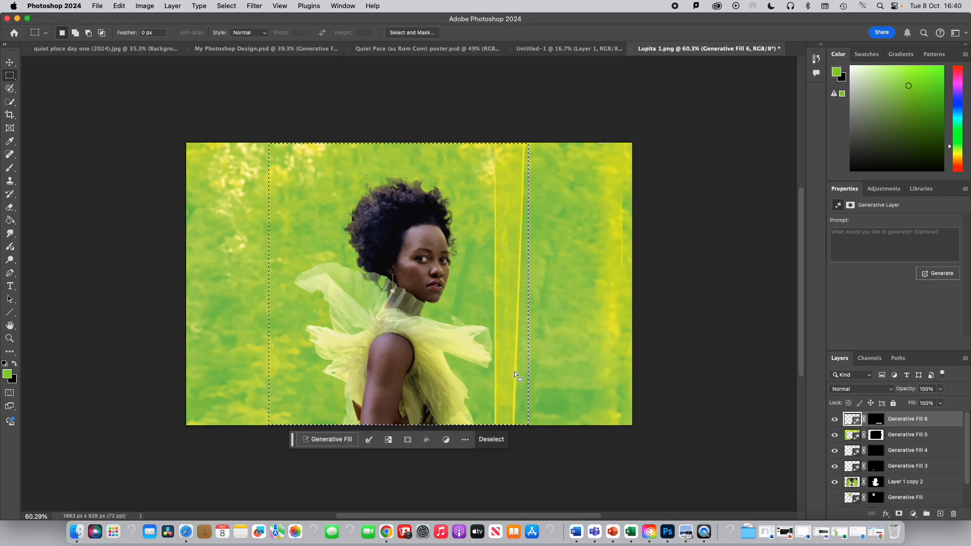
pyautogui.click(97, 5)
pyautogui.moveTo(121, 7)
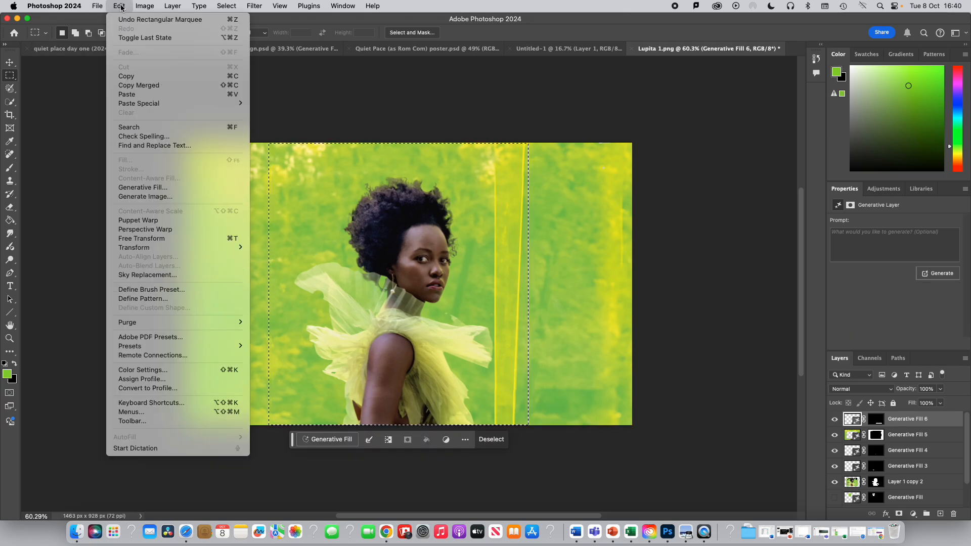
pyautogui.click(136, 85)
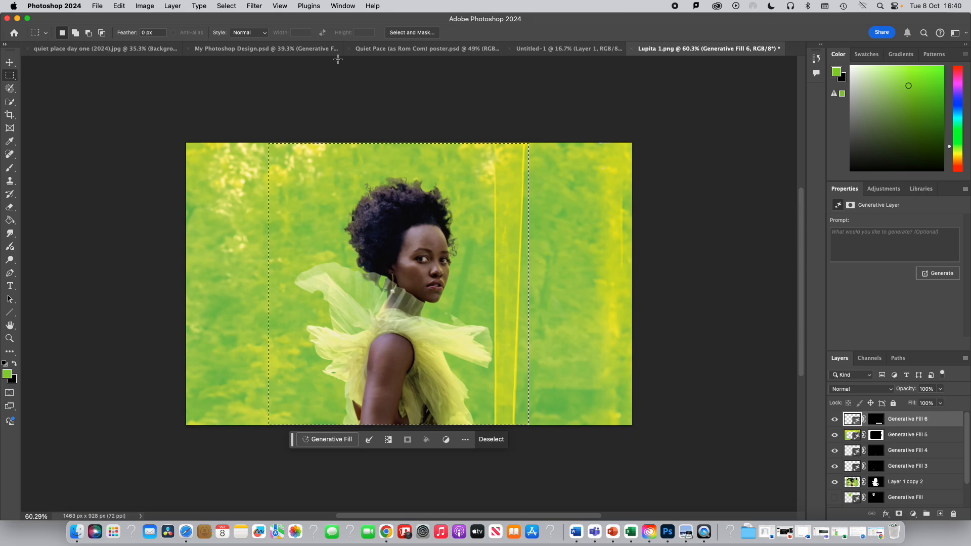
# - Paste the copied image into My Photoshop Design and switch to the Move tool
pyautogui.click(274, 52)
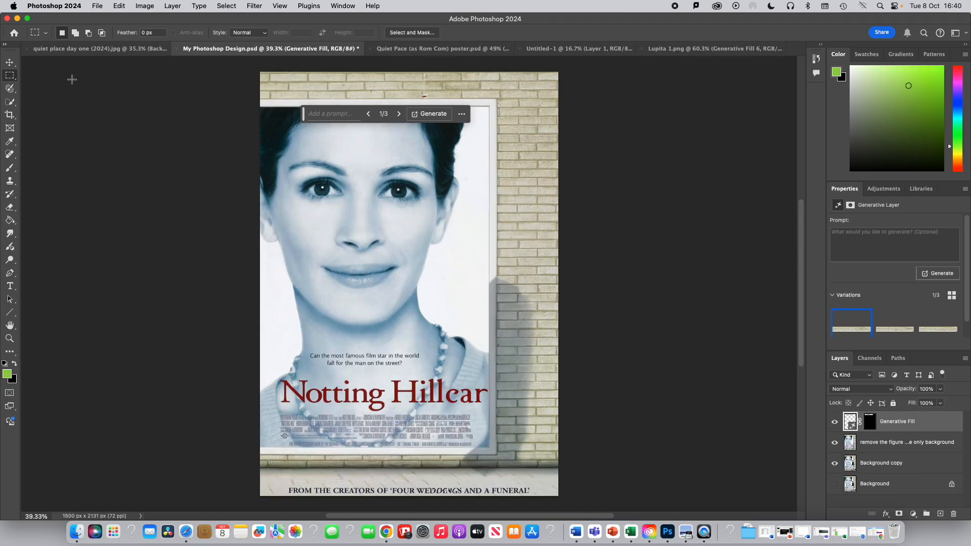
pyautogui.click(120, 6)
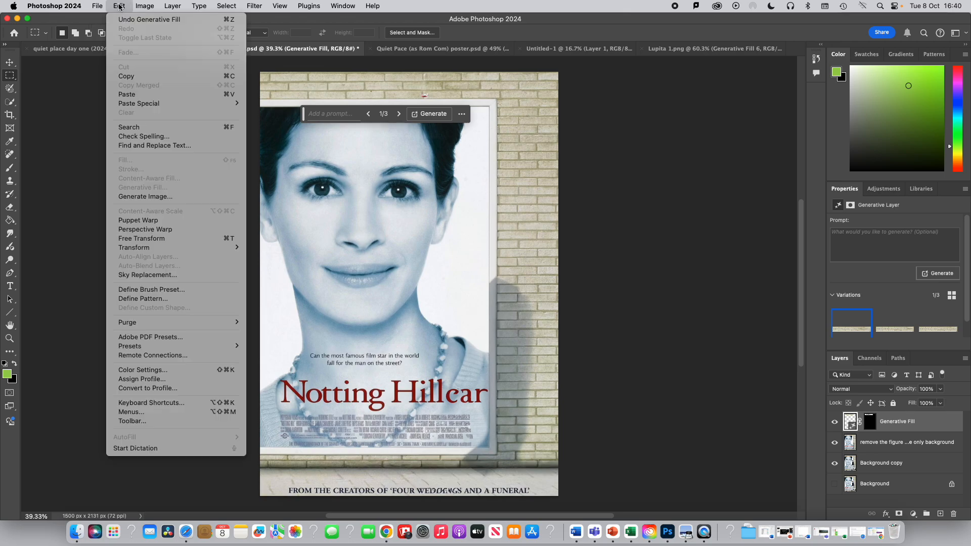
pyautogui.click(133, 95)
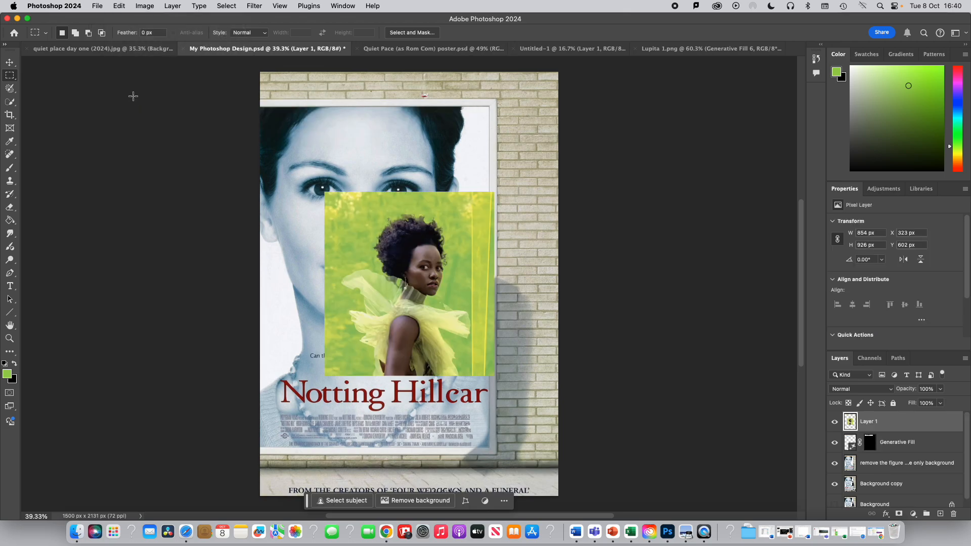
pyautogui.click(9, 62)
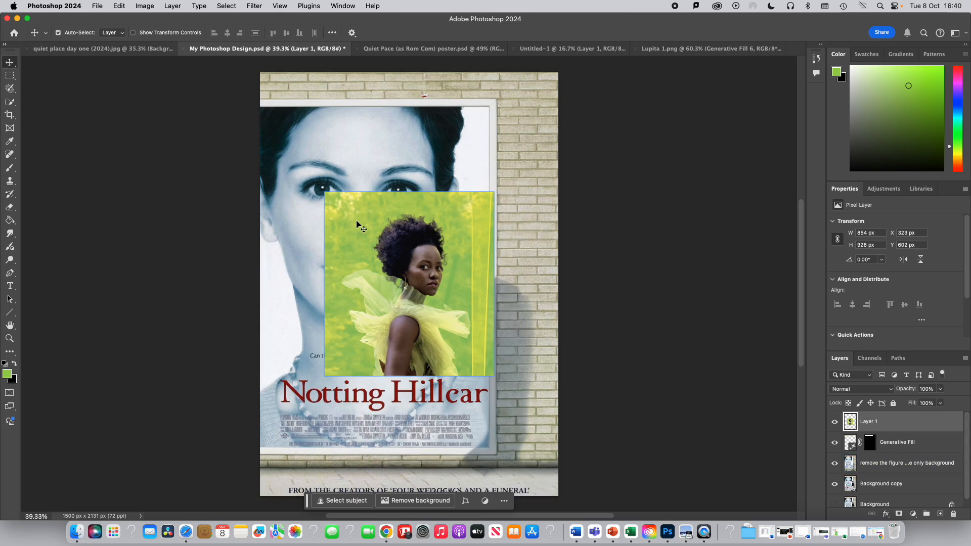
# - Move the pasted Lupita image to the top of the poster and Scale it up to about 166% so it covers the upper poster
pyautogui.moveTo(359, 223); pyautogui.dragTo(352, 140)
pyautogui.click(120, 8)
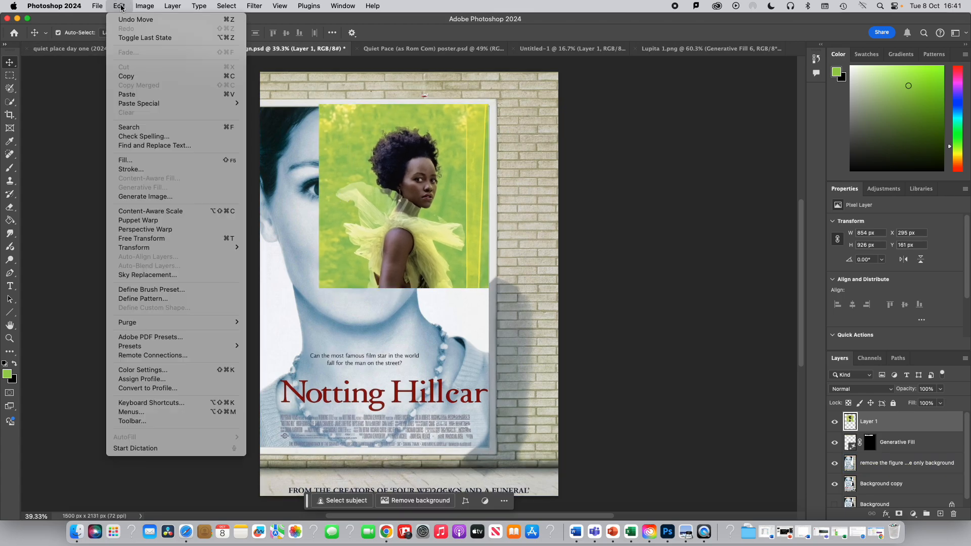
pyautogui.moveTo(141, 253)
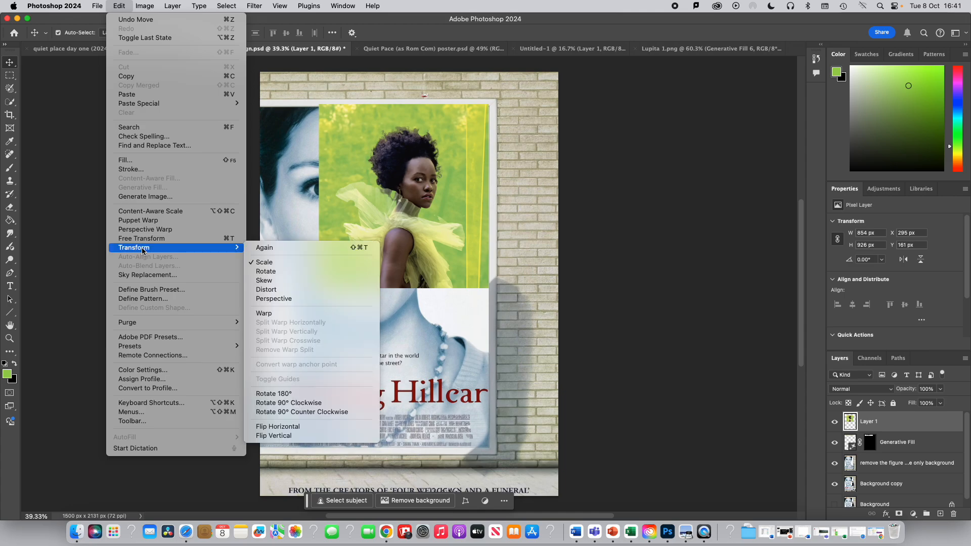
pyautogui.click(260, 262)
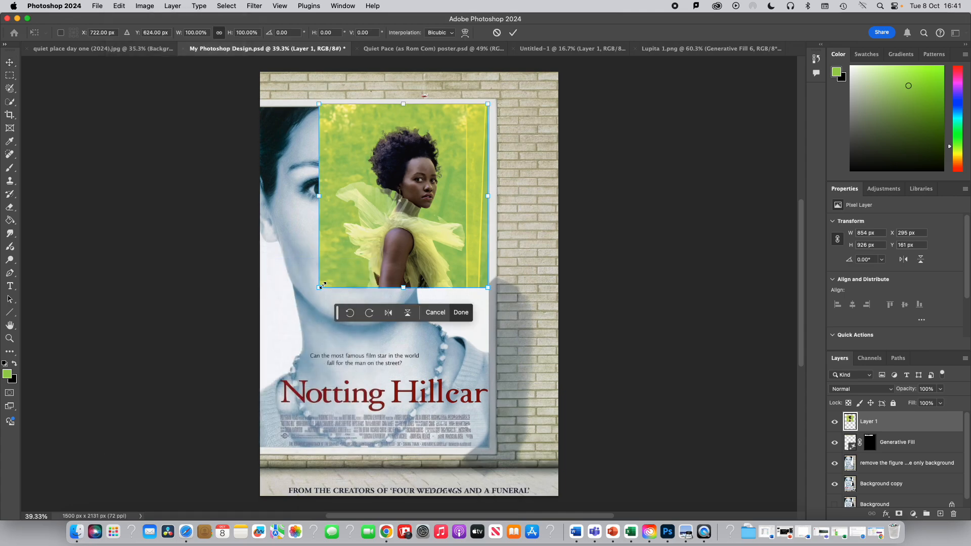
pyautogui.moveTo(317, 287); pyautogui.dragTo(233, 414)
pyautogui.moveTo(406, 135); pyautogui.dragTo(407, 135)
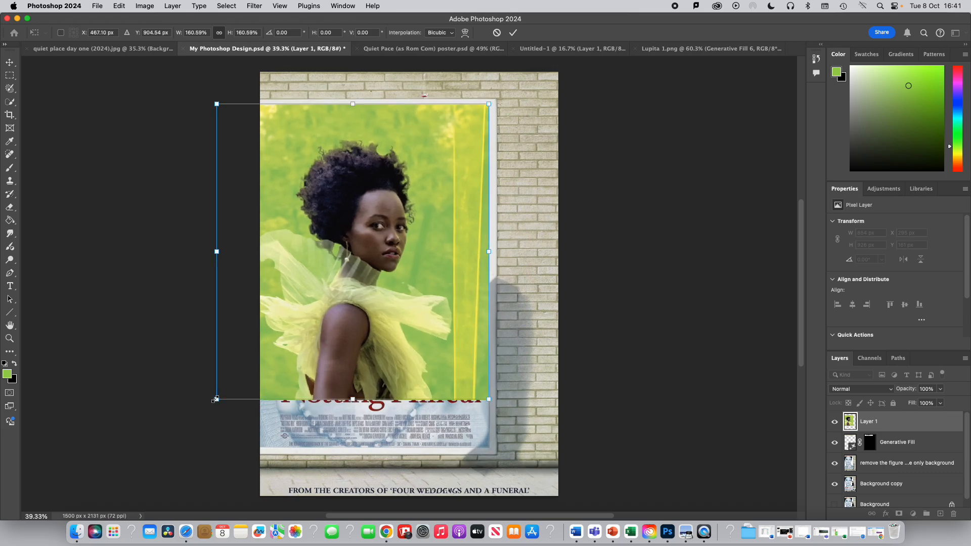
pyautogui.moveTo(216, 399); pyautogui.dragTo(206, 409)
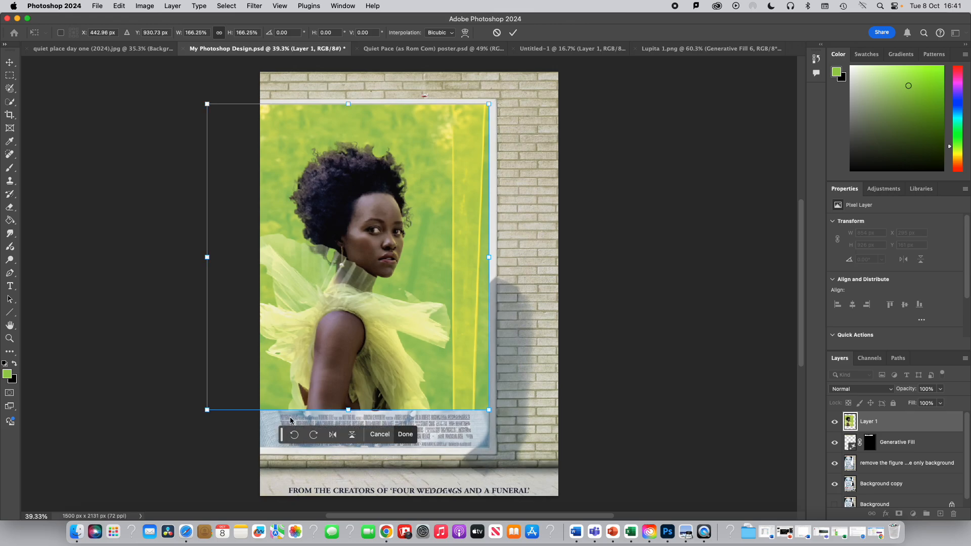
pyautogui.click(513, 33)
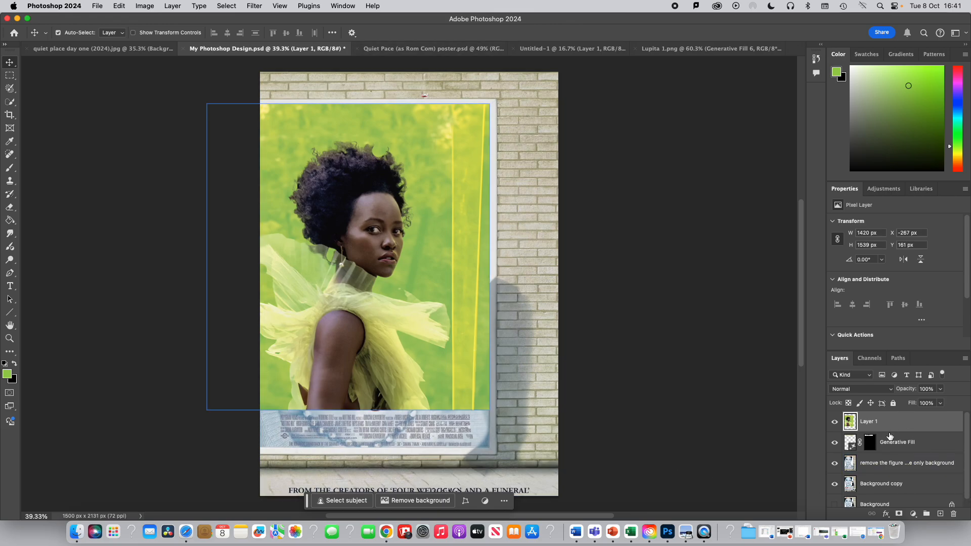
# - Hide the Lupita layer and the name-removing Generative Fill layer, and select the 'remove the figure' layer to work on
pyautogui.click(870, 442)
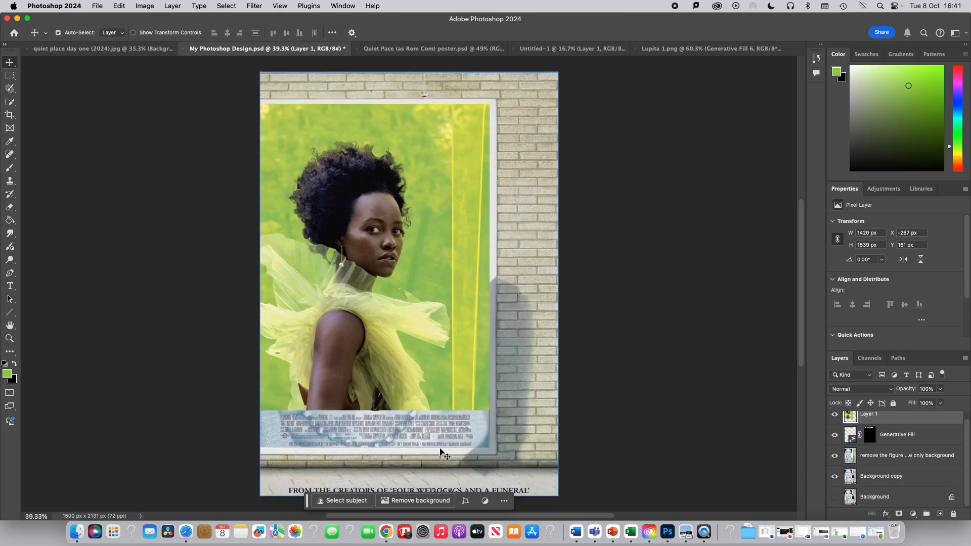
pyautogui.click(835, 417)
pyautogui.click(835, 435)
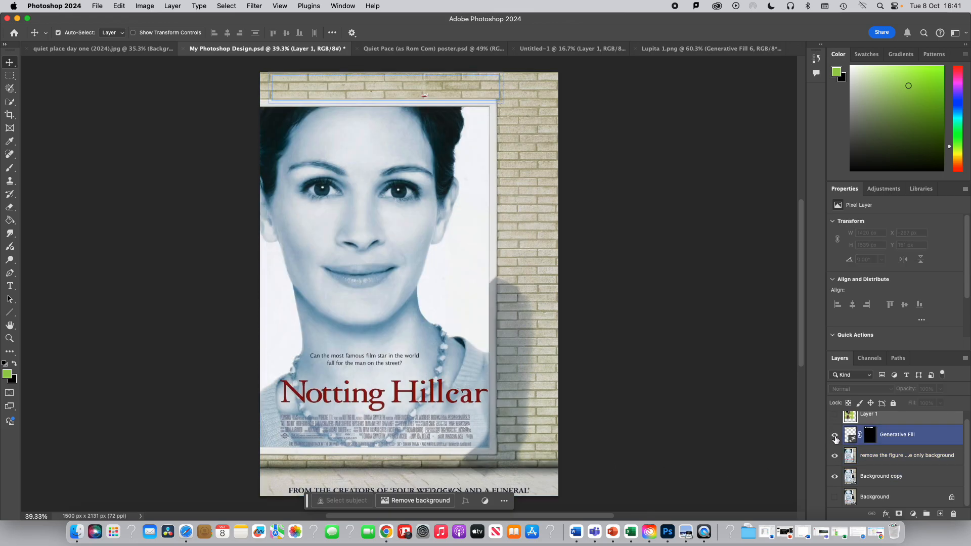
pyautogui.click(835, 435)
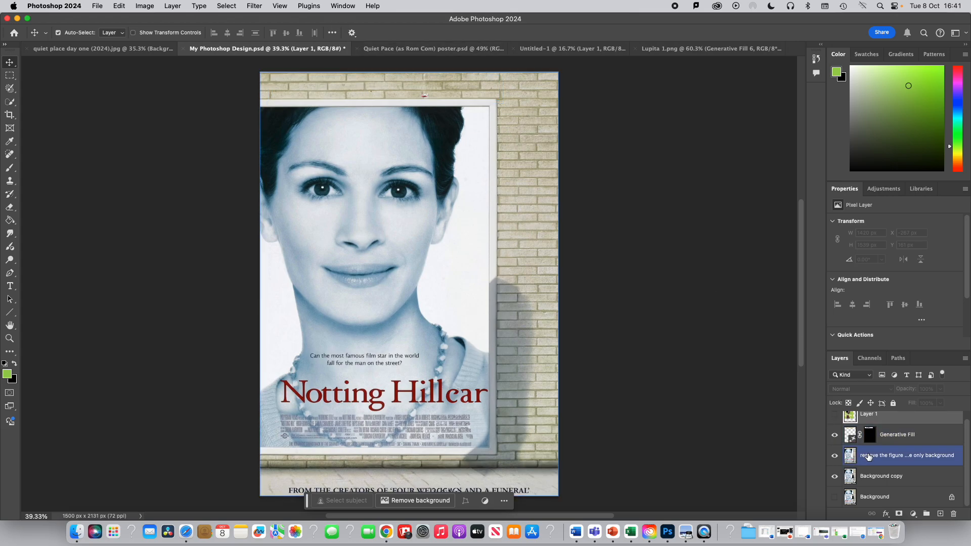
pyautogui.click(868, 456)
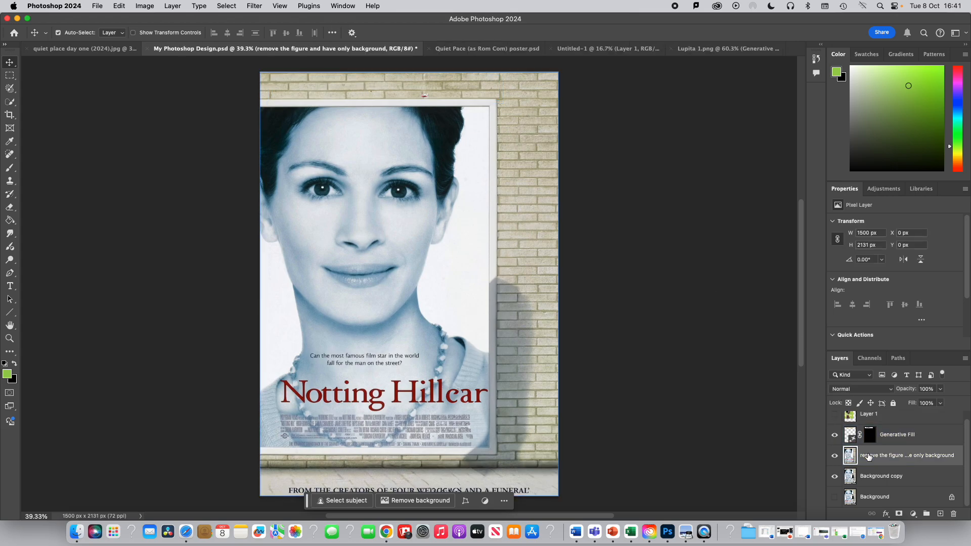
pyautogui.click(834, 435)
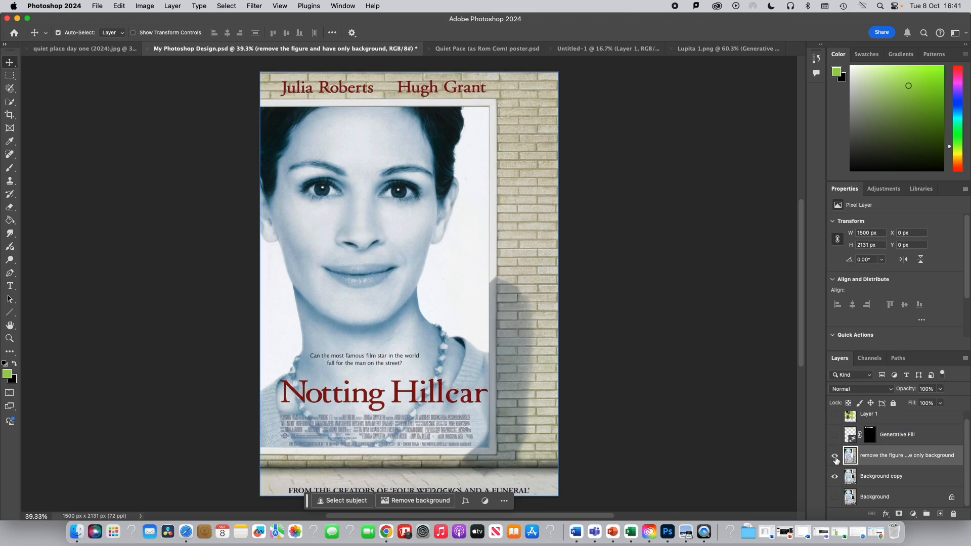
pyautogui.click(834, 459)
pyautogui.click(834, 458)
pyautogui.click(835, 457)
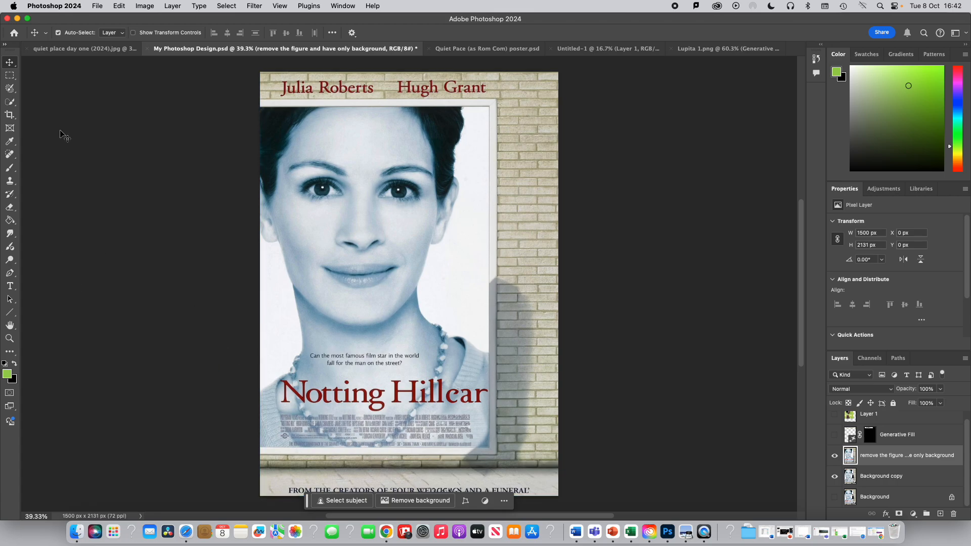
# - Paint over the small credit text block beneath the title with the Selection Brush and Generative Fill it without a prompt
pyautogui.moveTo(14, 94); pyautogui.dragTo(53, 94)
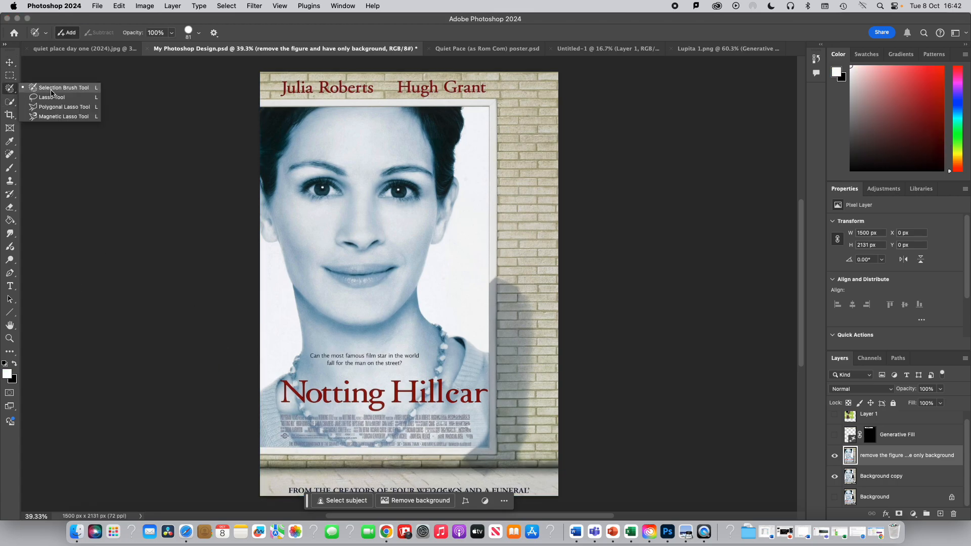
pyautogui.click(52, 93)
pyautogui.moveTo(278, 412)
pyautogui.mouseDown()
pyautogui.moveTo(284, 427)
pyautogui.moveTo(325, 439)
pyautogui.moveTo(465, 436)
pyautogui.moveTo(476, 417)
pyautogui.moveTo(289, 413)
pyautogui.moveTo(469, 428)
pyautogui.moveTo(405, 422)
pyautogui.moveTo(332, 437)
pyautogui.mouseUp()
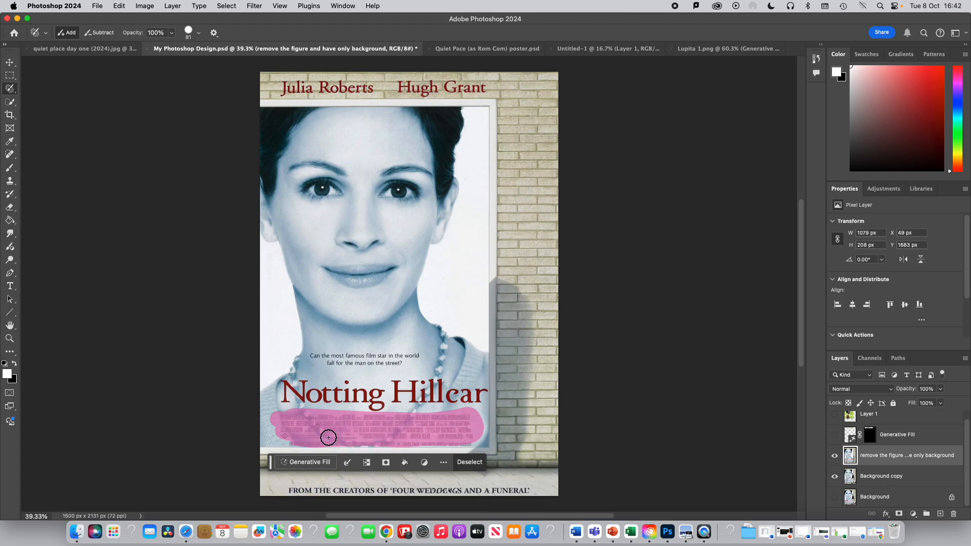
pyautogui.click(310, 462)
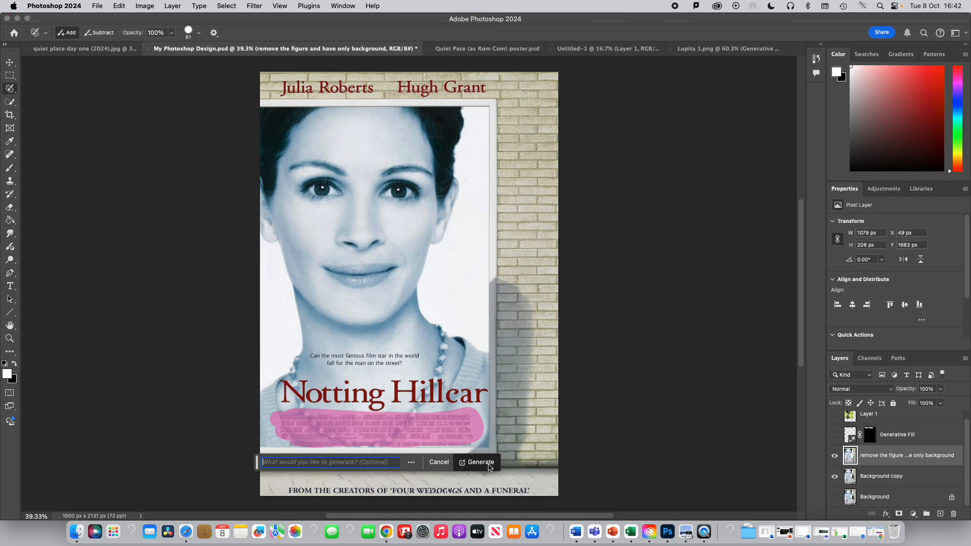
pyautogui.click(489, 466)
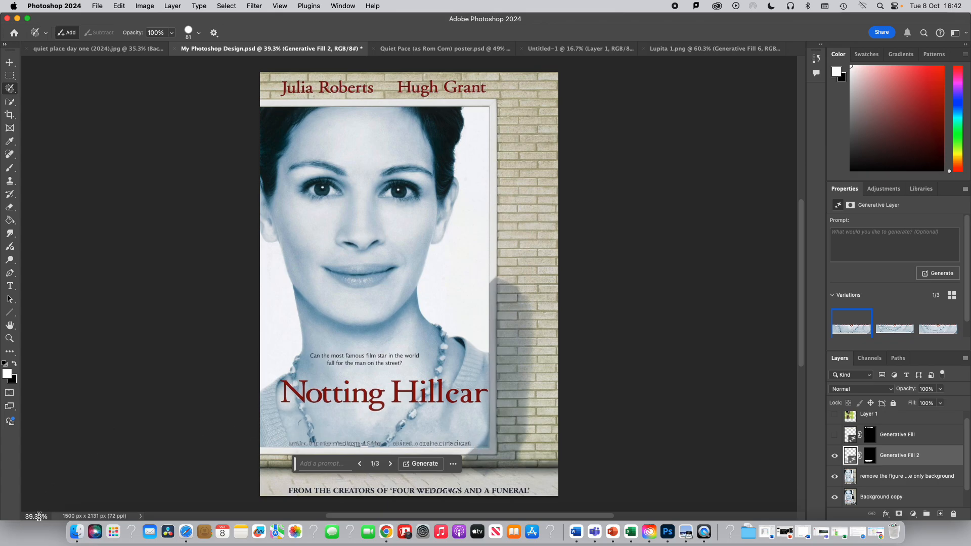
# - Zoom in on the lower poster and switch to the Smudge tool with a 44 px brush
pyautogui.moveTo(39, 515); pyautogui.dragTo(47, 517)
pyautogui.hscroll(3, 88, 420)
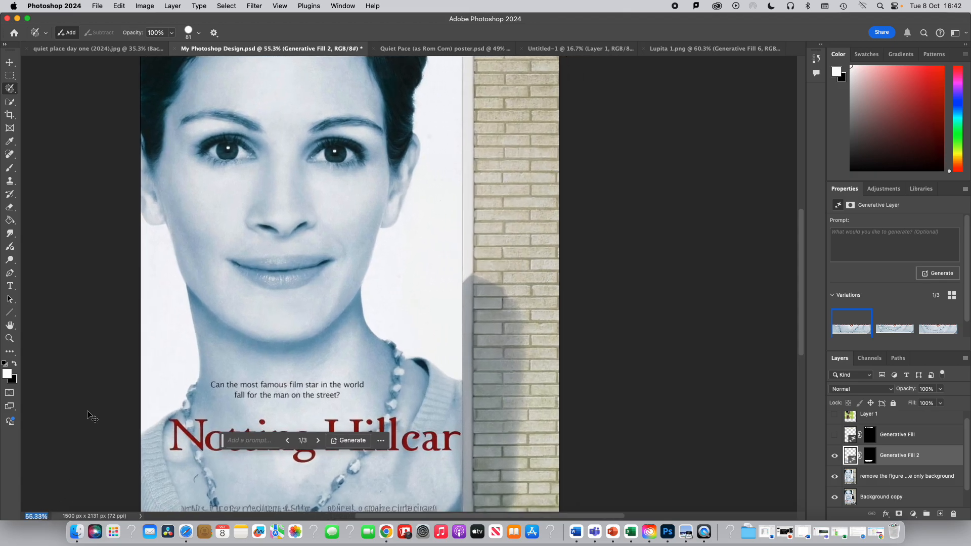
pyautogui.scroll(-3, 86, 410)
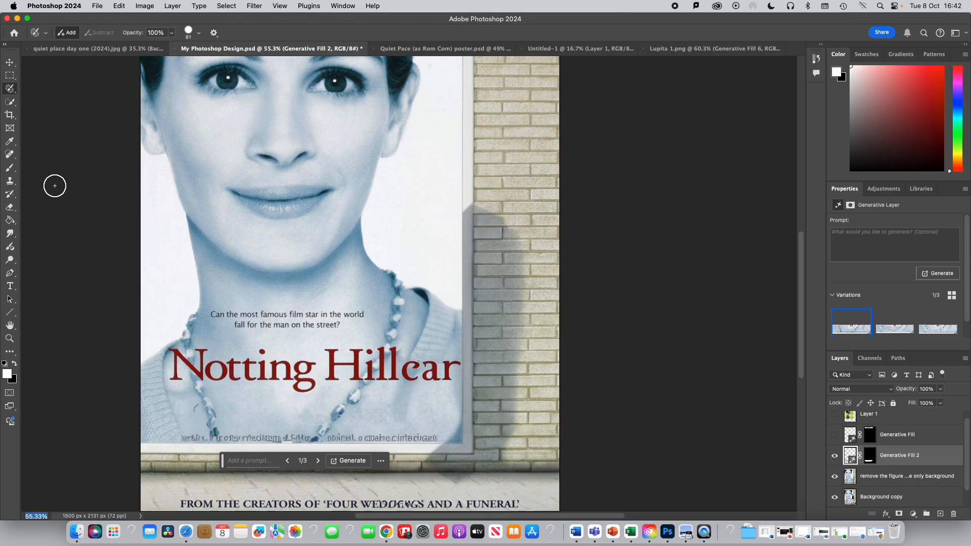
pyautogui.click(11, 234)
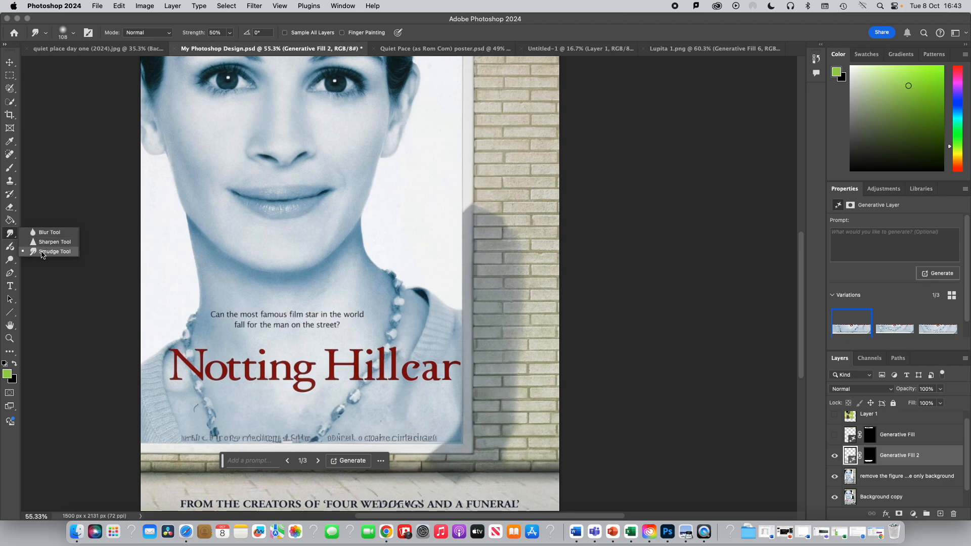
pyautogui.click(44, 251)
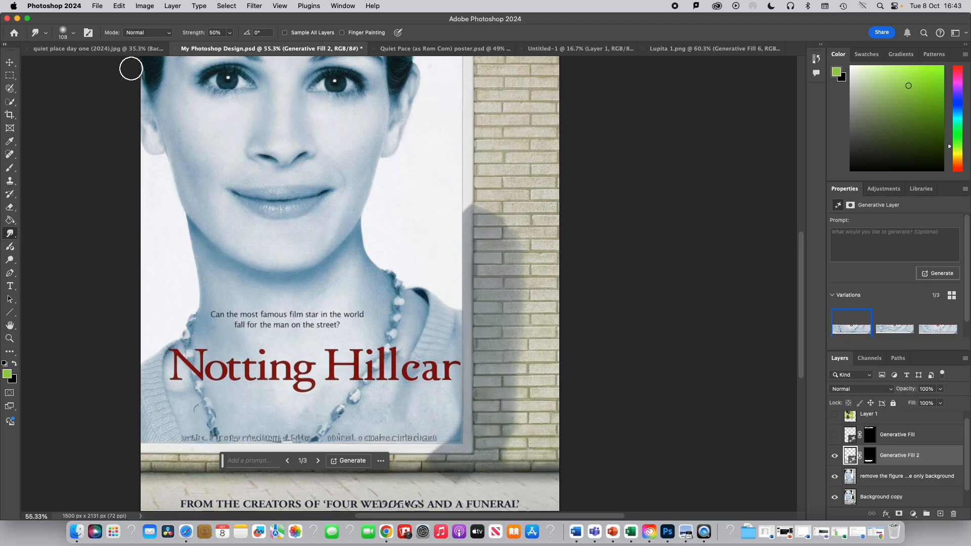
pyautogui.click(74, 35)
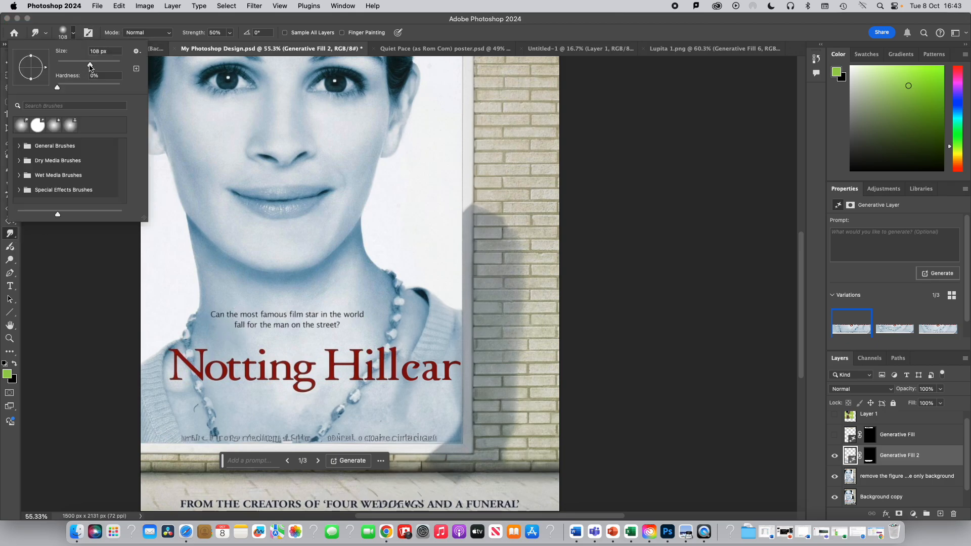
pyautogui.moveTo(91, 65); pyautogui.dragTo(71, 66)
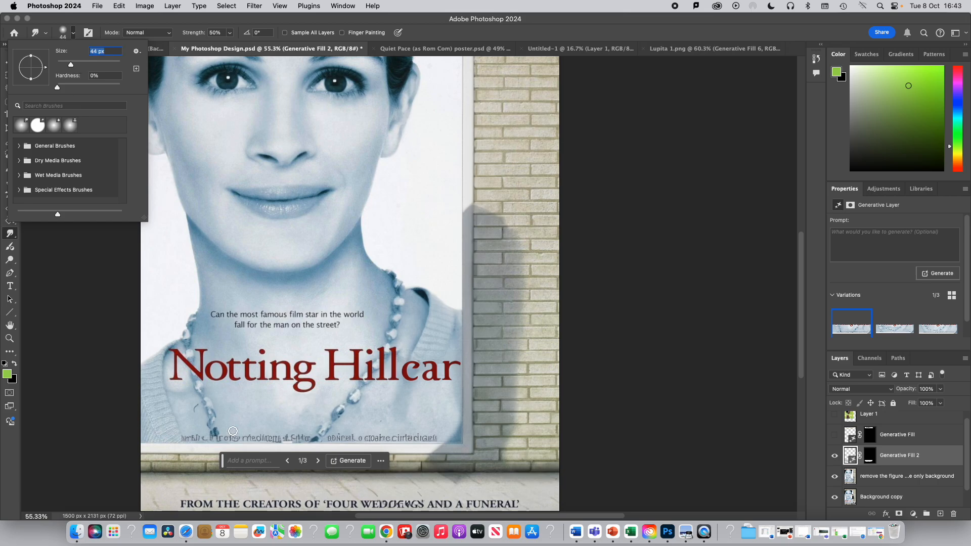
pyautogui.click(184, 435)
pyautogui.click(481, 213)
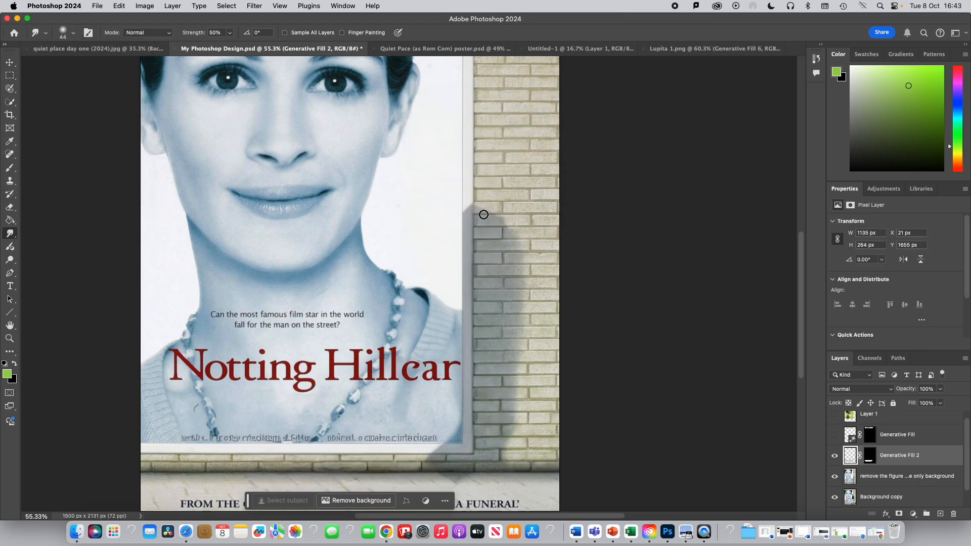
# - Merge the Generative Fill 2 layer with the 'remove the figure' layer
pyautogui.click(875, 478)
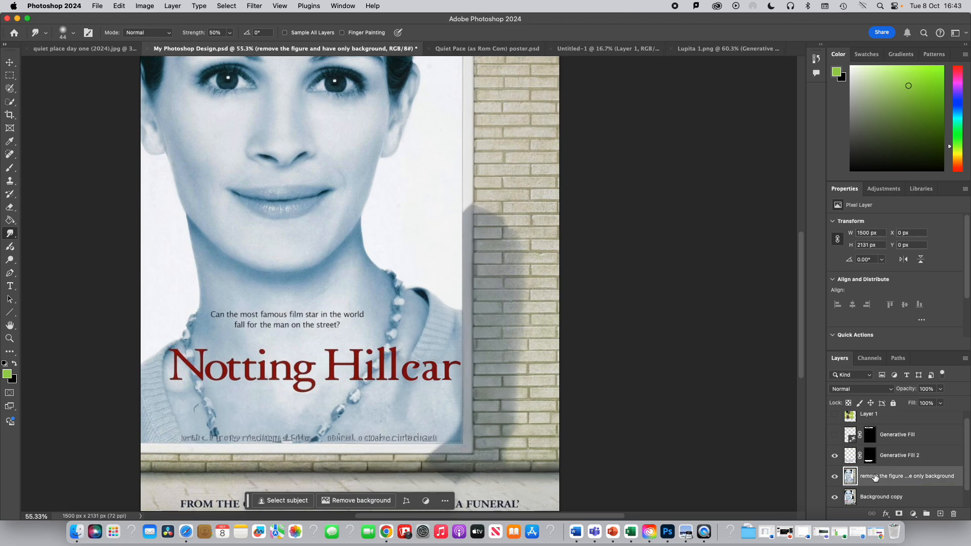
pyautogui.click(894, 456)
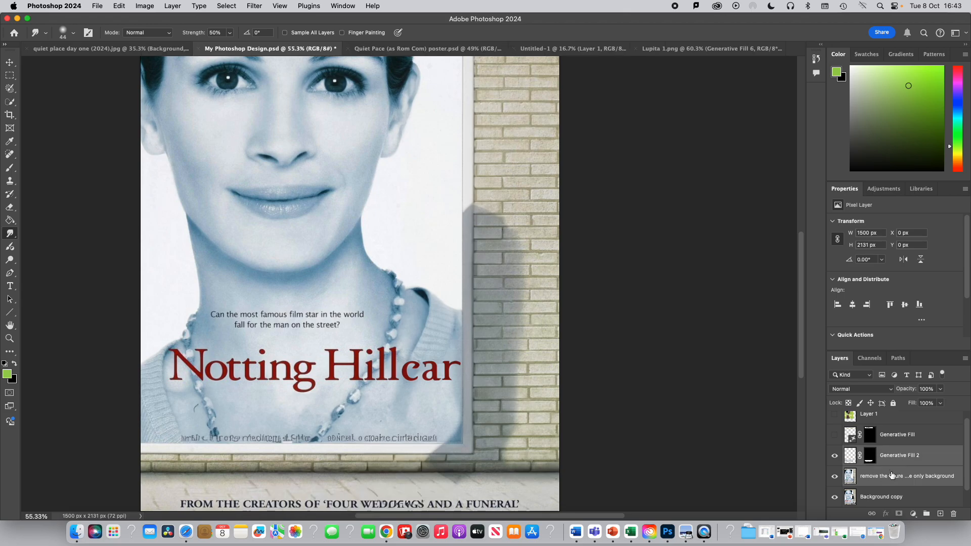
pyautogui.rightClick(893, 460)
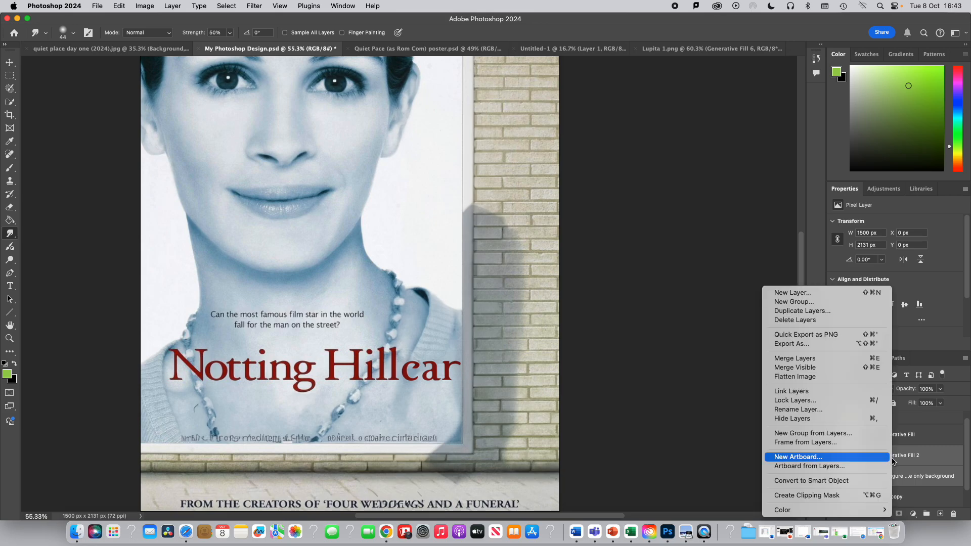
pyautogui.click(815, 362)
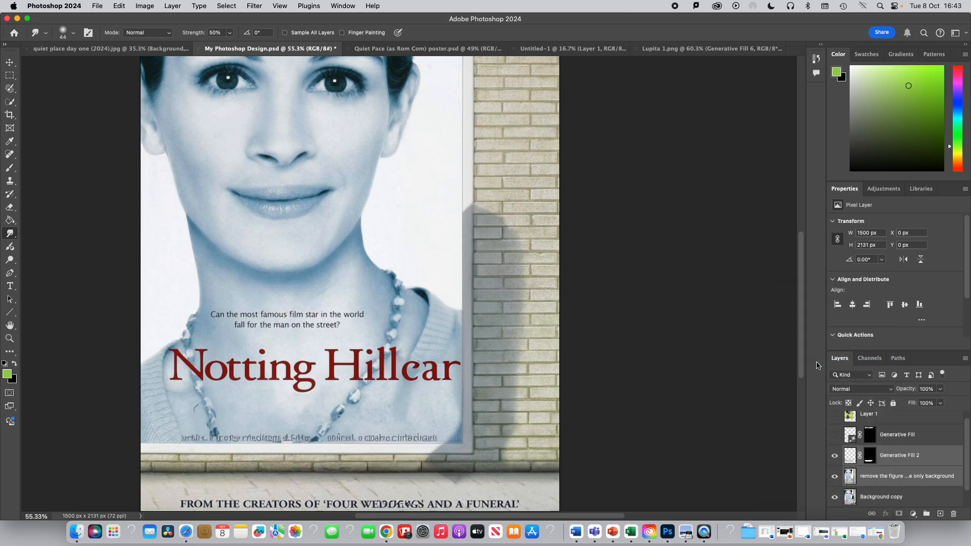
# - Smudge away the leftover credit text remnants along the bottom strip of the poster
pyautogui.click(835, 456)
pyautogui.click(835, 457)
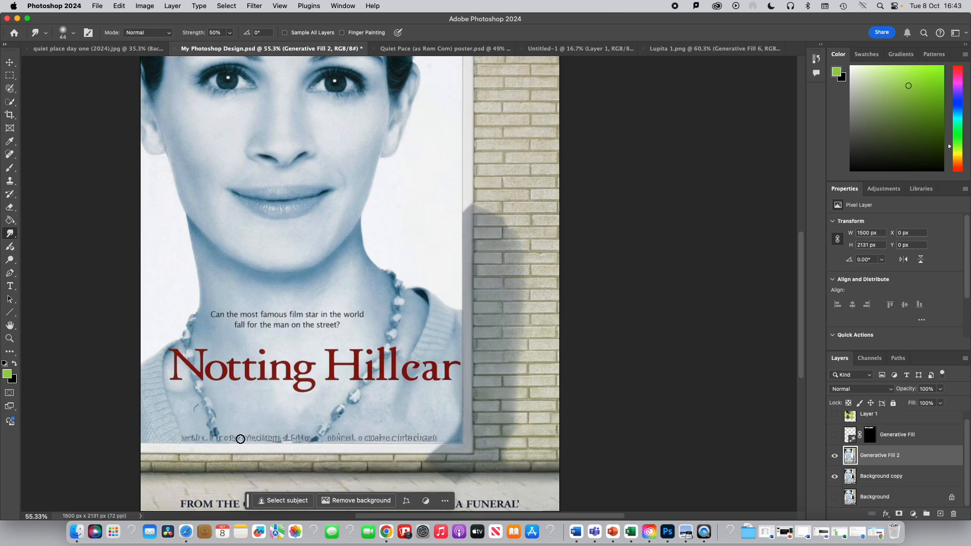
pyautogui.rightClick(10, 233)
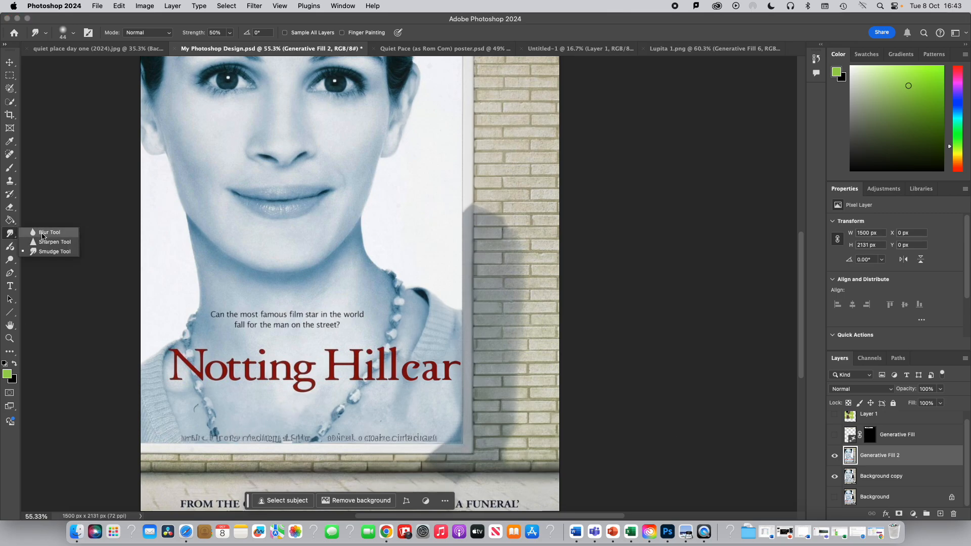
pyautogui.click(41, 252)
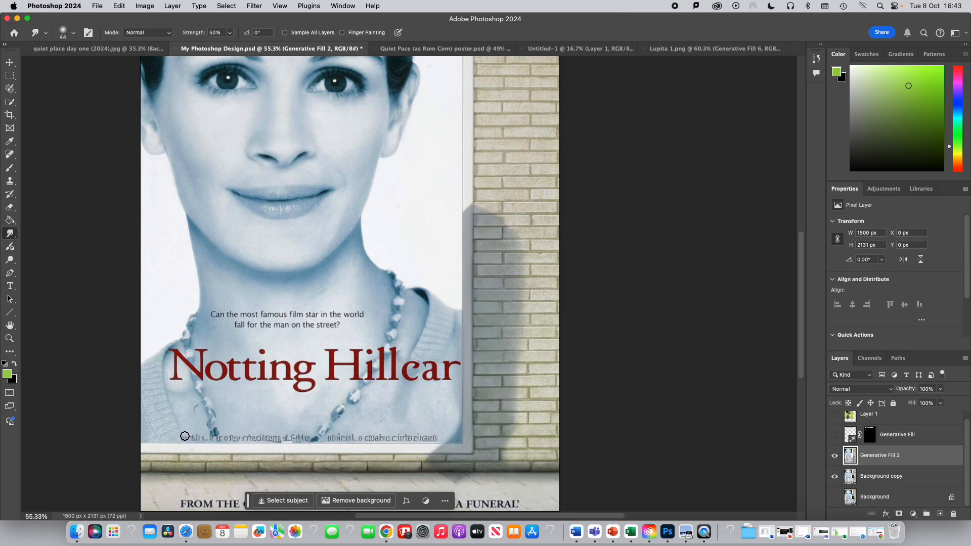
pyautogui.moveTo(204, 436)
pyautogui.mouseDown()
pyautogui.moveTo(441, 437)
pyautogui.moveTo(222, 433)
pyautogui.moveTo(340, 432)
pyautogui.moveTo(322, 418)
pyautogui.mouseUp()
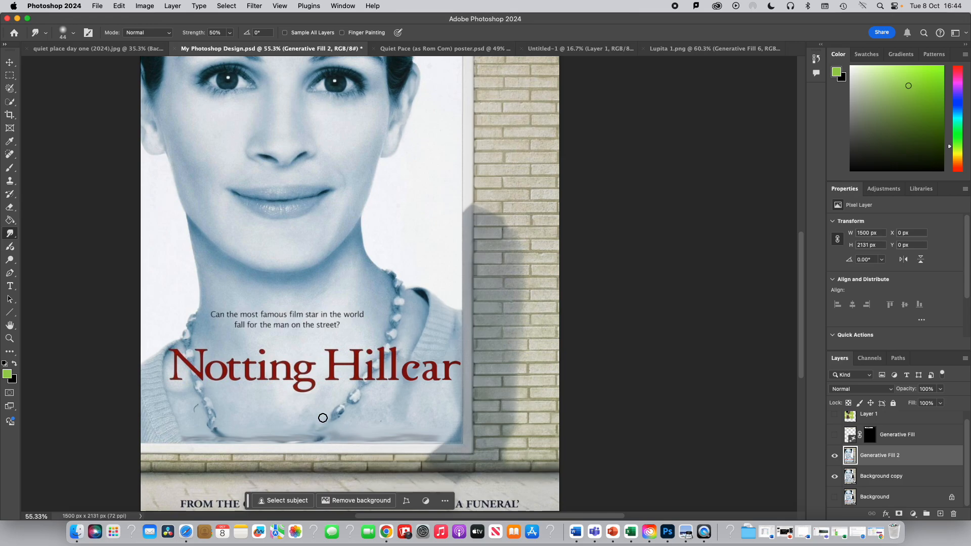
# - Show the Lupita layer again and smudge the lower poster strip a bit more
pyautogui.click(835, 416)
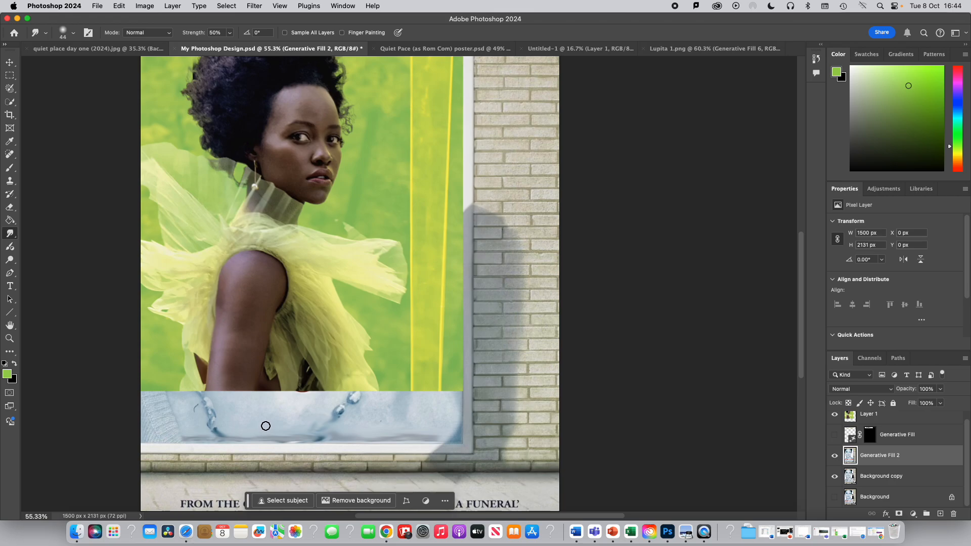
pyautogui.moveTo(303, 427)
pyautogui.mouseDown()
pyautogui.moveTo(390, 408)
pyautogui.moveTo(324, 399)
pyautogui.moveTo(380, 402)
pyautogui.moveTo(197, 416)
pyautogui.moveTo(238, 434)
pyautogui.moveTo(225, 434)
pyautogui.moveTo(210, 397)
pyautogui.moveTo(180, 403)
pyautogui.moveTo(186, 437)
pyautogui.moveTo(421, 436)
pyautogui.moveTo(414, 414)
pyautogui.moveTo(321, 420)
pyautogui.mouseUp()
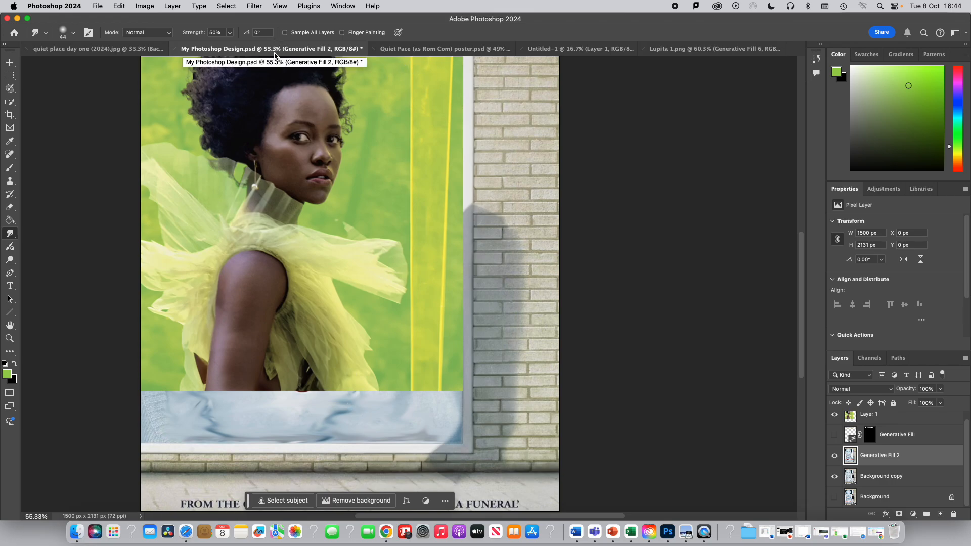
# - Switch to the 'quiet place day one (2024).jpg' document and duplicate its Background layer
pyautogui.click(93, 50)
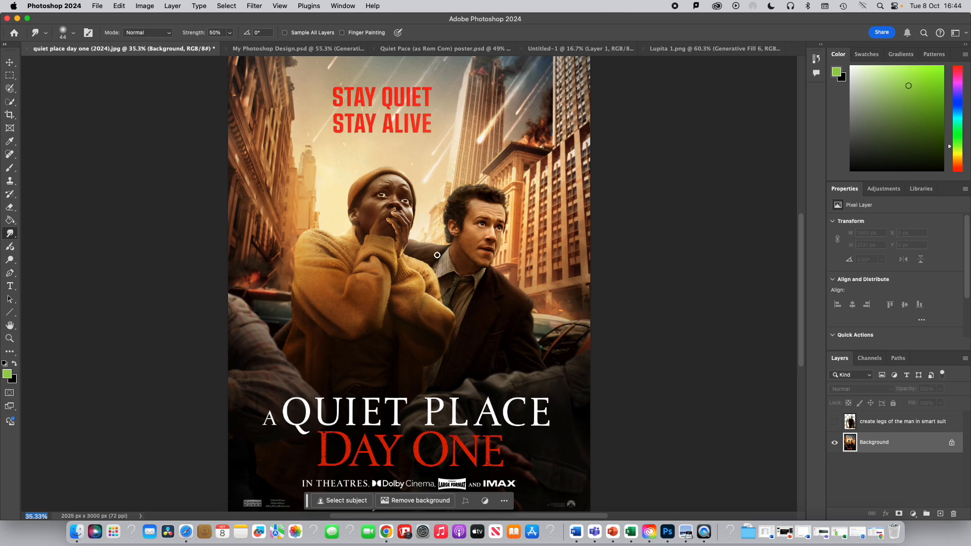
pyautogui.click(11, 101)
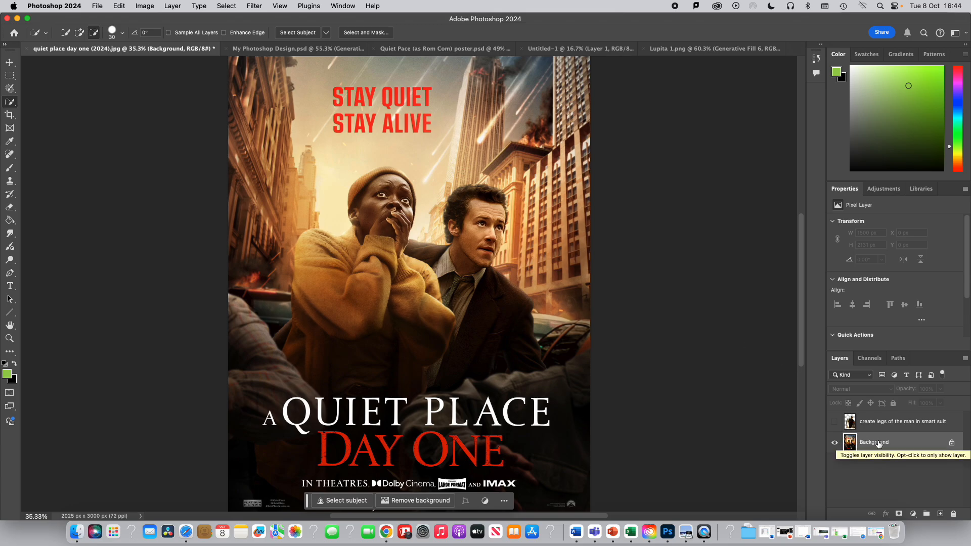
pyautogui.click(835, 423)
pyautogui.click(836, 423)
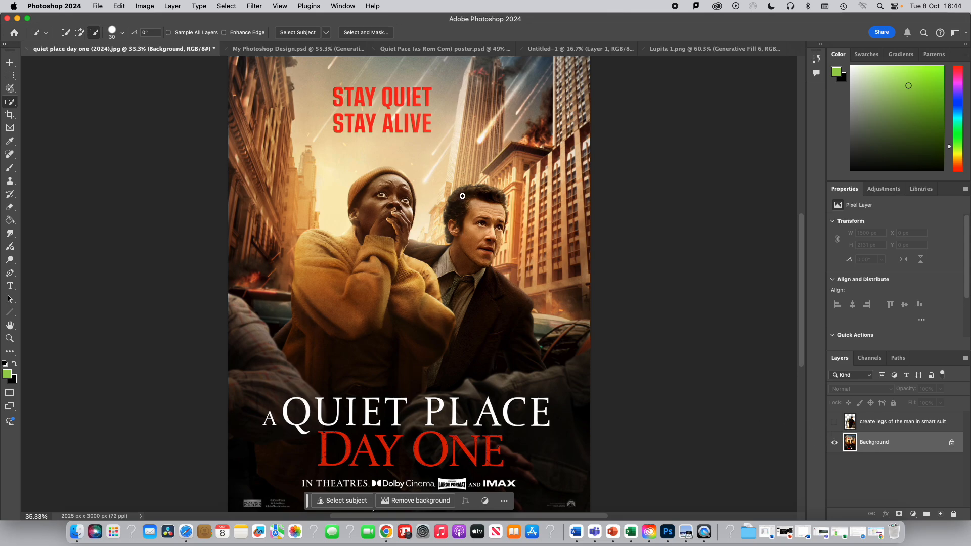
pyautogui.rightClick(870, 445)
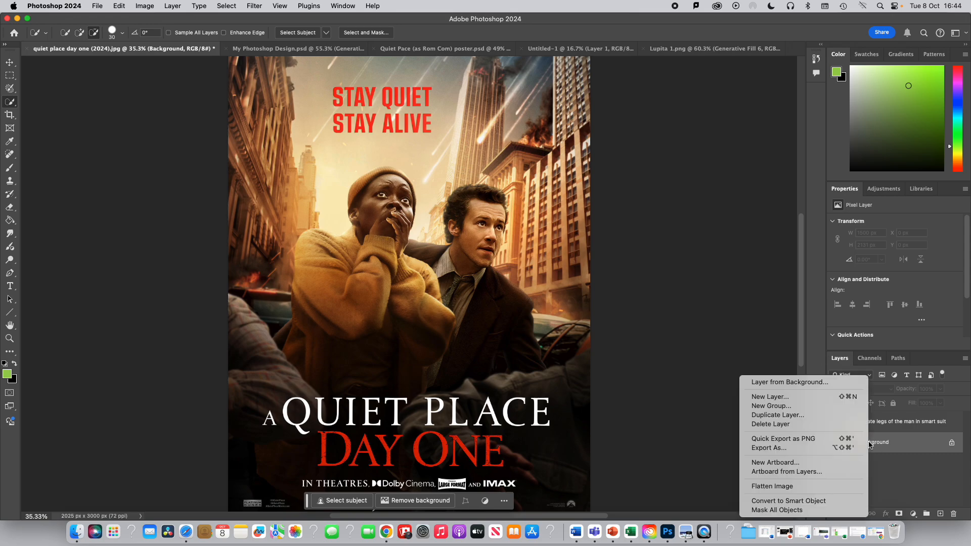
pyautogui.click(781, 415)
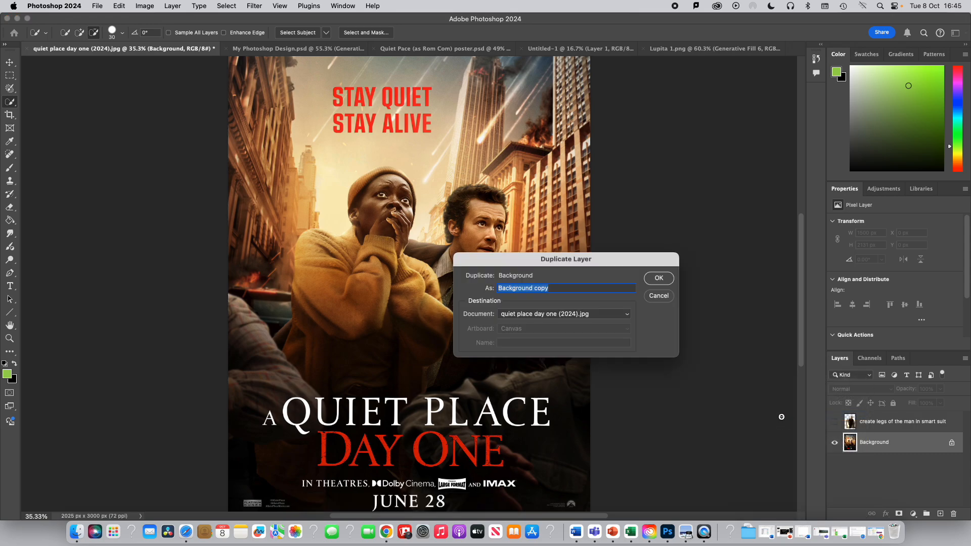
pyautogui.click(658, 282)
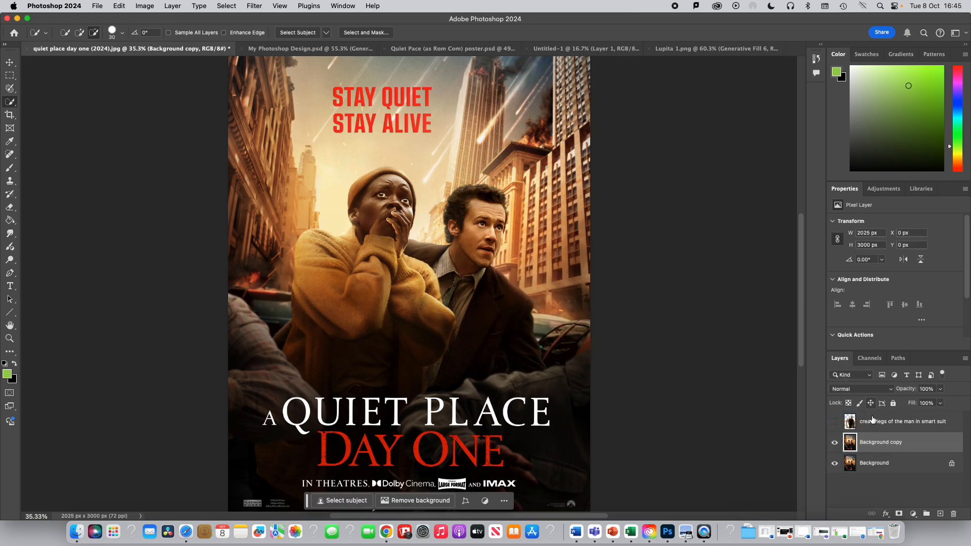
# - Hide the original Background layer and quick-select the man in the brown suit on the duplicate
pyautogui.click(834, 463)
pyautogui.moveTo(466, 197); pyautogui.dragTo(457, 198)
pyautogui.moveTo(453, 232)
pyautogui.mouseDown()
pyautogui.moveTo(450, 252)
pyautogui.moveTo(433, 252)
pyautogui.moveTo(458, 301)
pyautogui.moveTo(462, 341)
pyautogui.moveTo(430, 377)
pyautogui.mouseUp()
pyautogui.moveTo(426, 388); pyautogui.dragTo(426, 387)
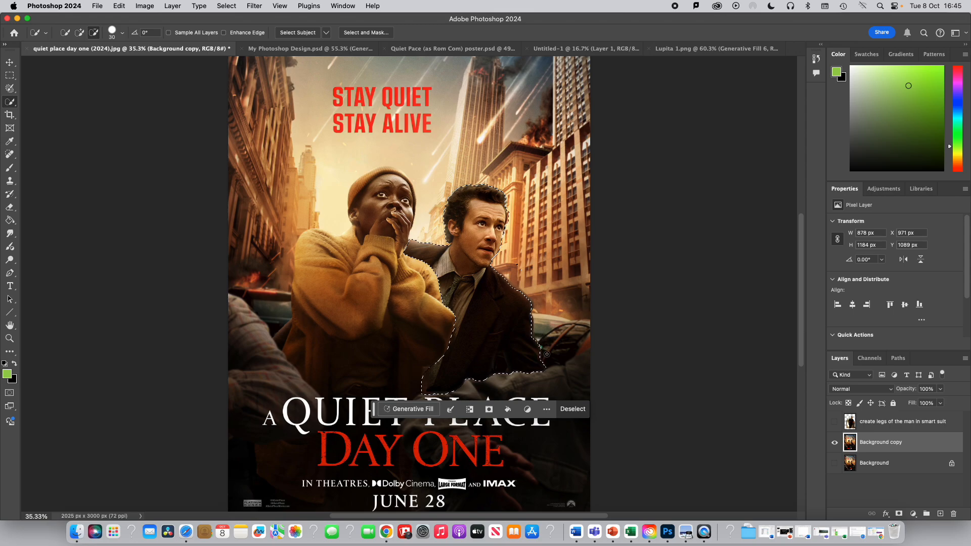
pyautogui.keyDown('alt'); pyautogui.click(546, 354); pyautogui.keyUp('alt')
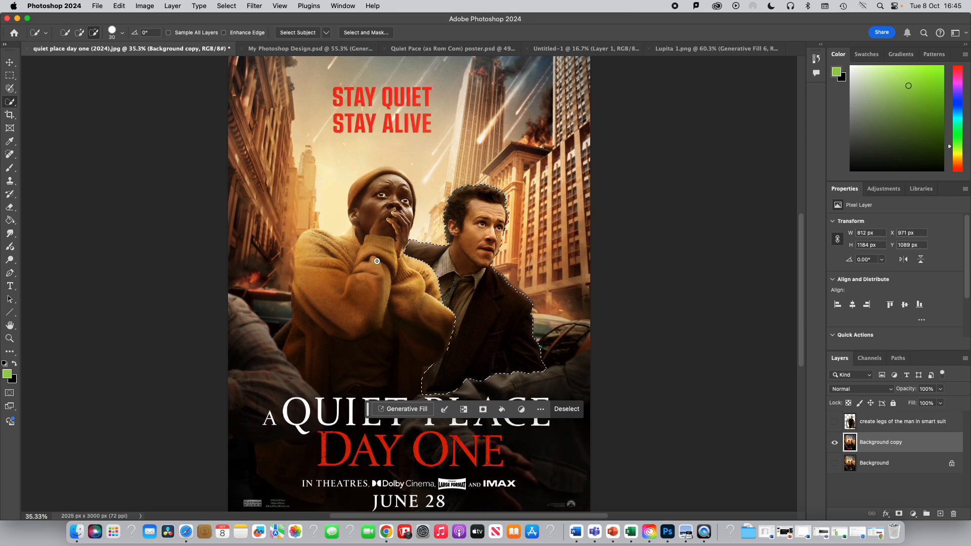
# - Copy the selected man and paste him into a new blank layer
pyautogui.click(120, 6)
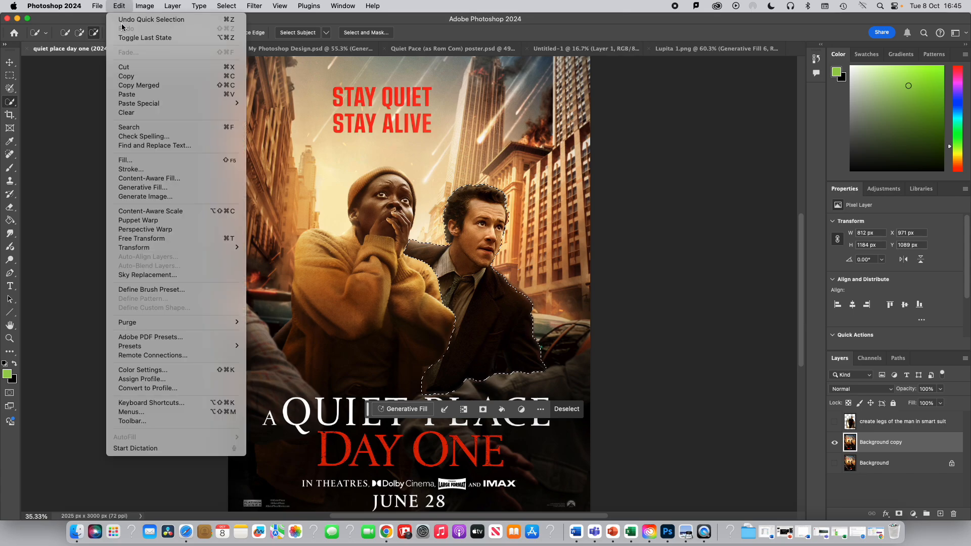
pyautogui.click(126, 77)
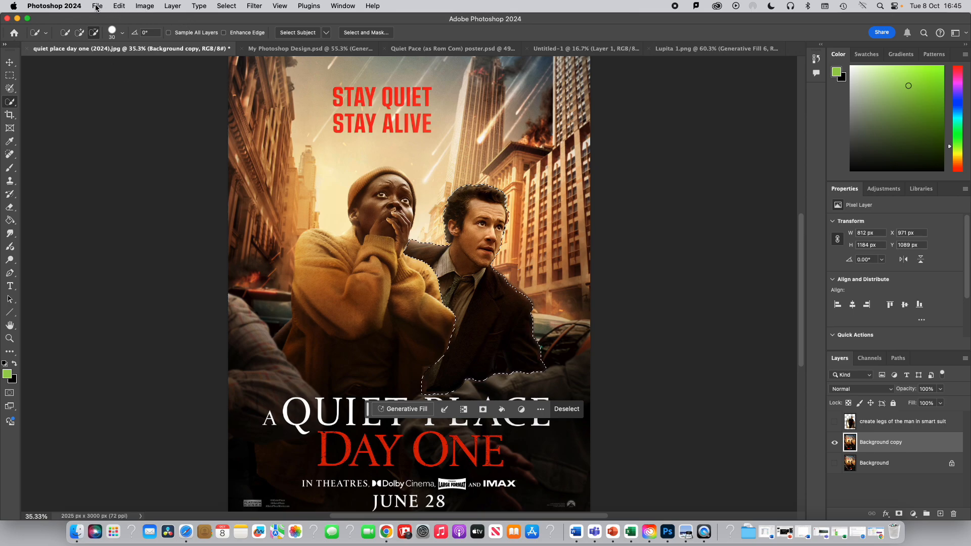
pyautogui.click(173, 6)
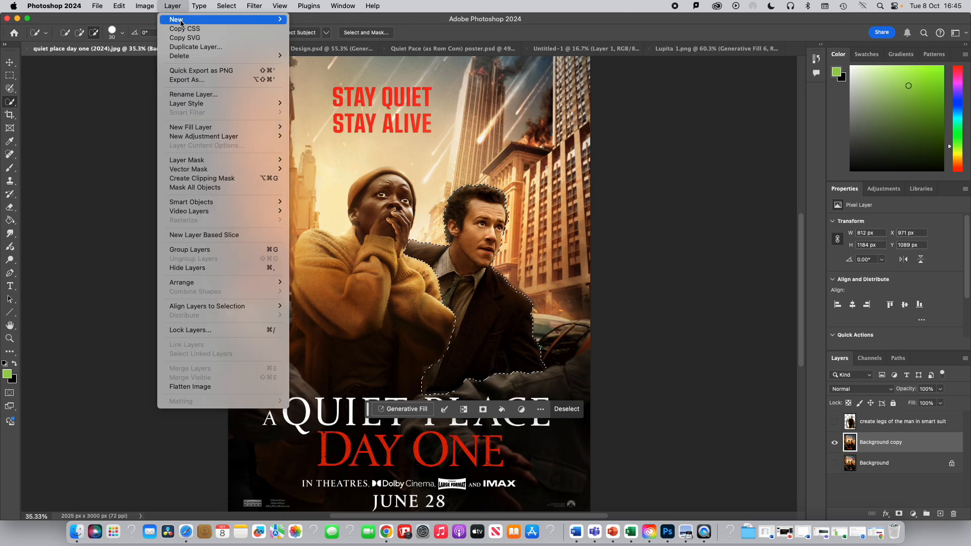
pyautogui.moveTo(180, 21)
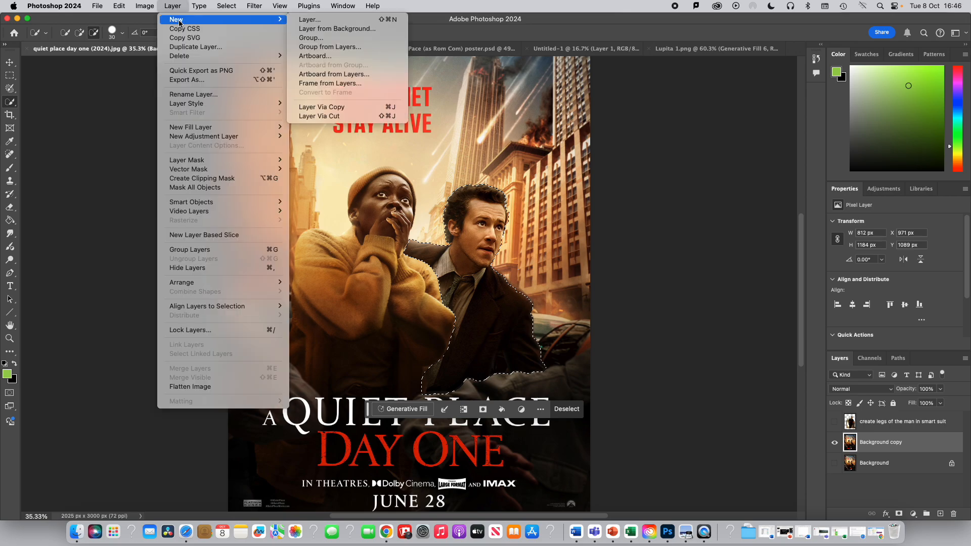
pyautogui.click(309, 20)
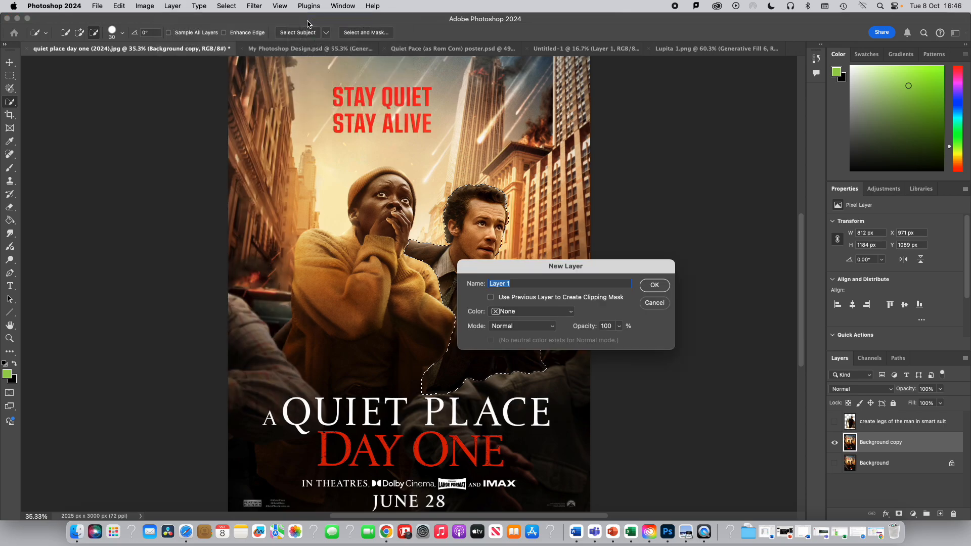
pyautogui.click(654, 286)
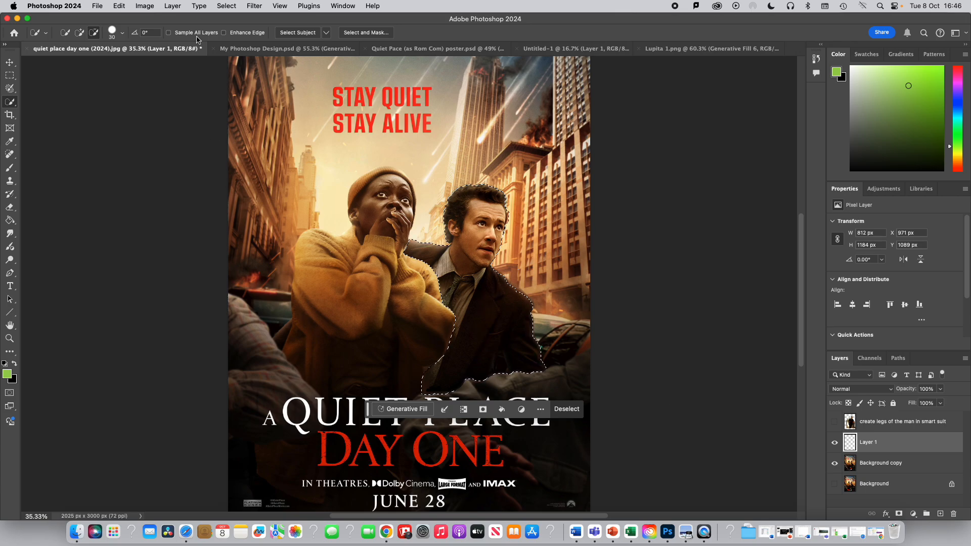
pyautogui.click(120, 5)
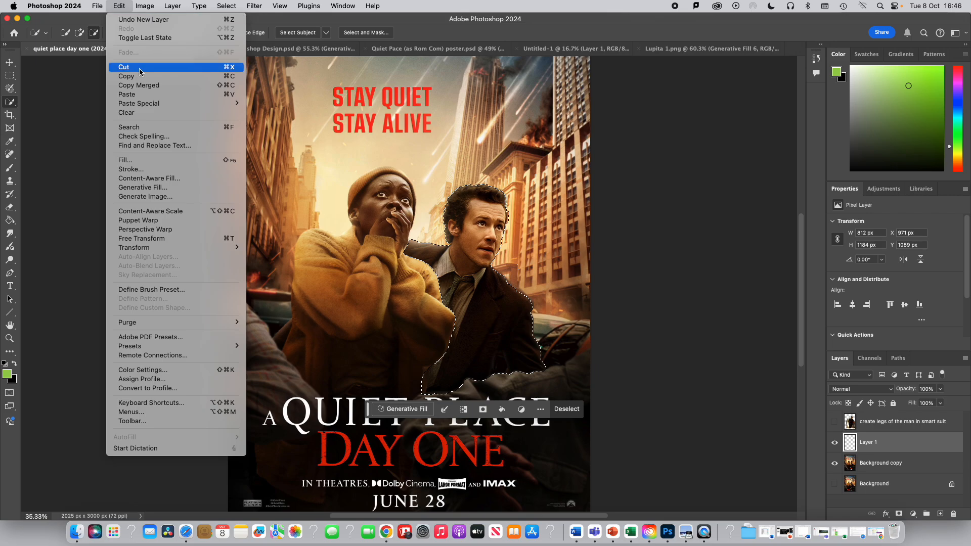
pyautogui.click(137, 94)
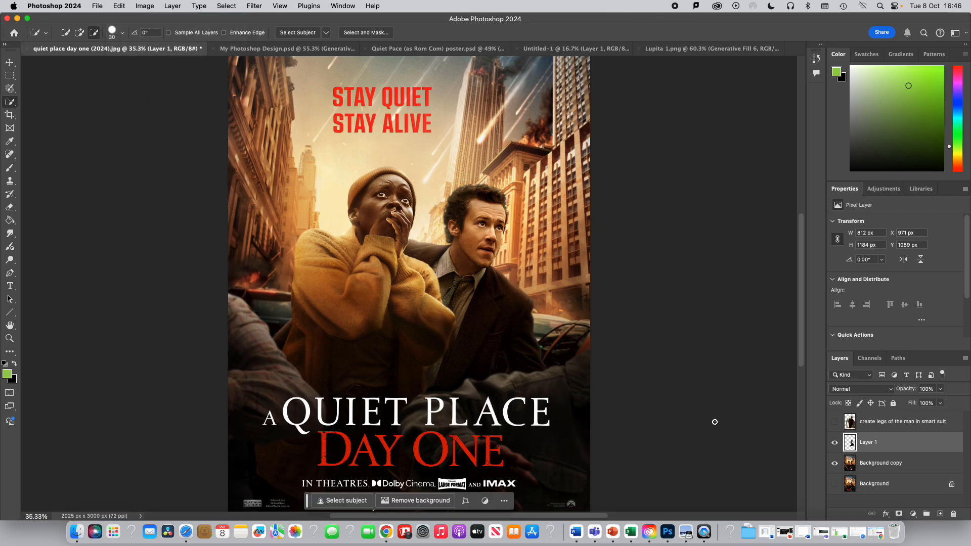
# - Hide the Background copy layer and move the pasted man up toward the top of the canvas
pyautogui.click(834, 466)
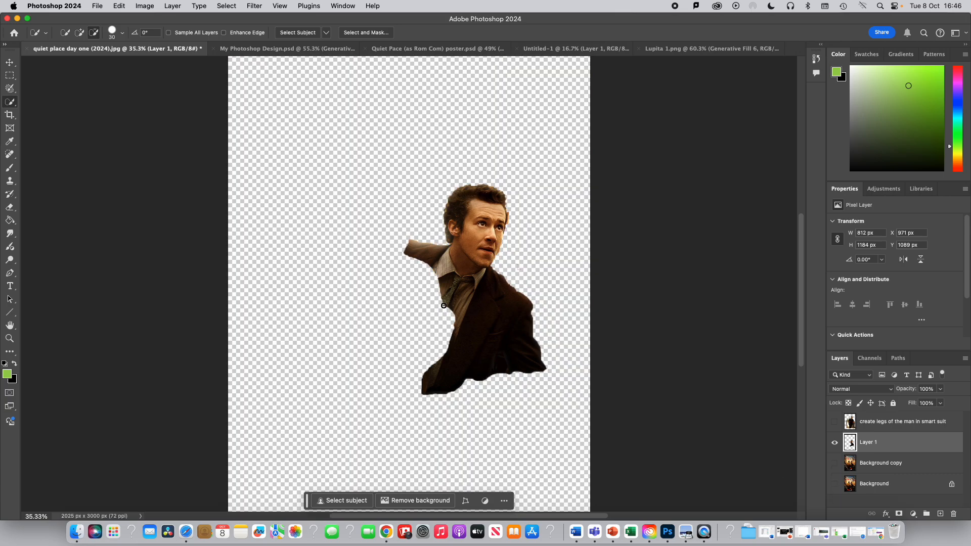
pyautogui.click(9, 63)
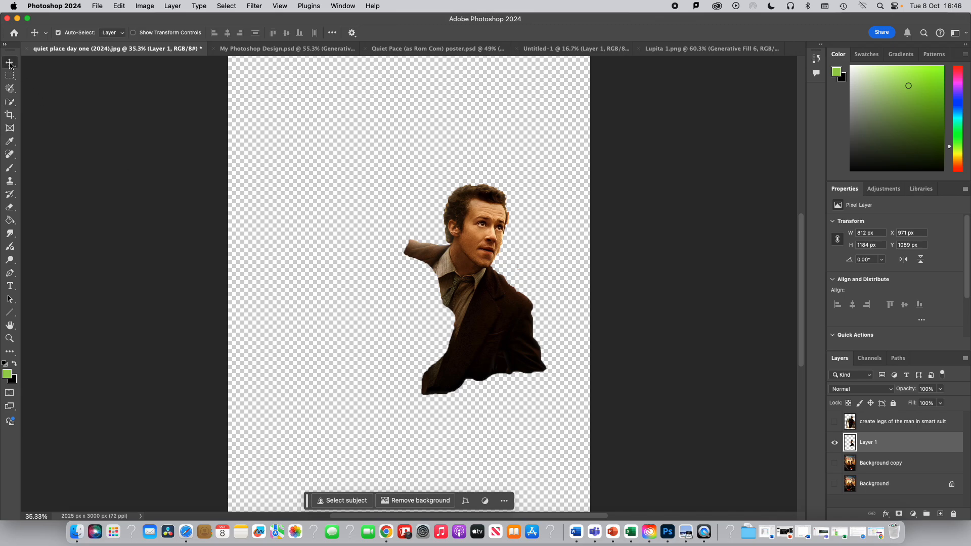
pyautogui.moveTo(462, 225); pyautogui.dragTo(429, 120)
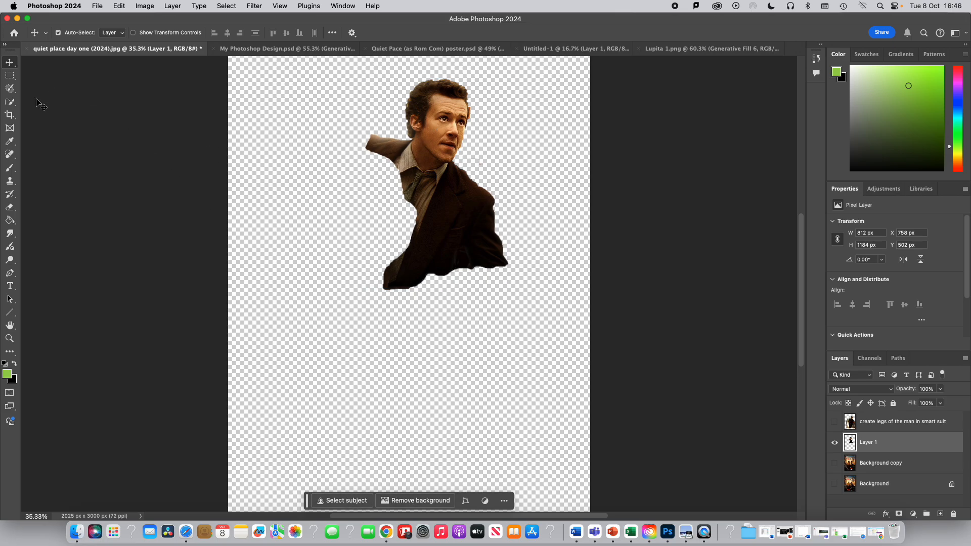
# - Paint a Selection Brush area beside and below the man's torso, enlarging the brush to about 126 px
pyautogui.click(13, 91)
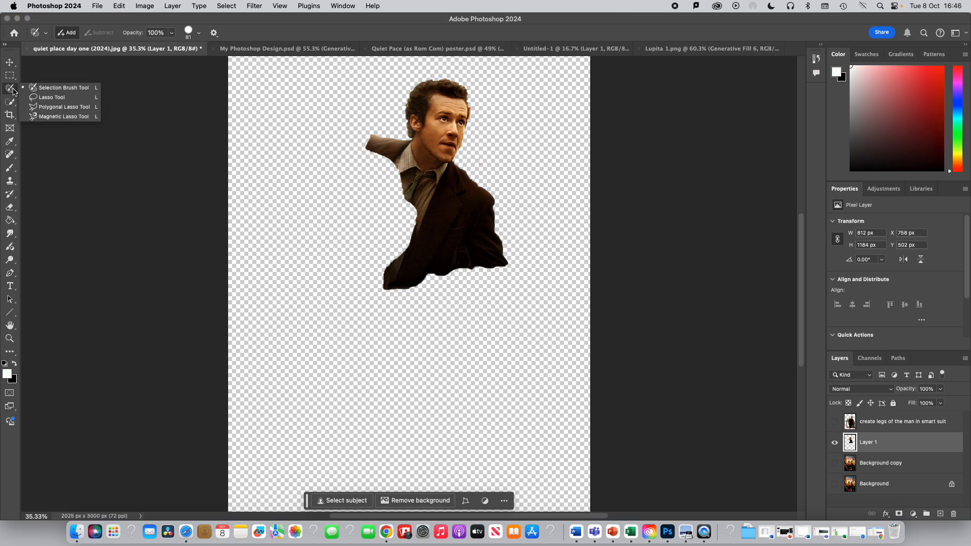
pyautogui.click(59, 89)
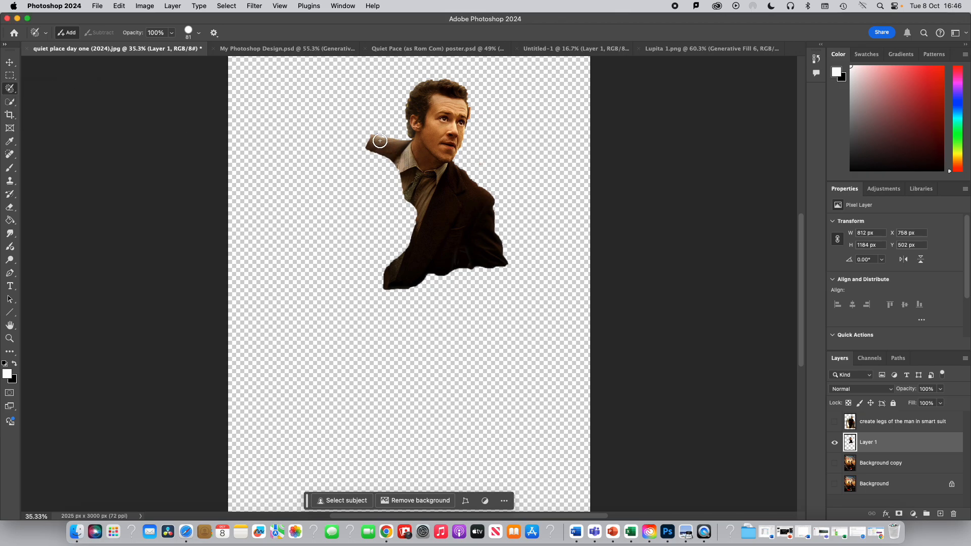
pyautogui.moveTo(378, 142)
pyautogui.mouseDown()
pyautogui.moveTo(385, 144)
pyautogui.moveTo(397, 161)
pyautogui.moveTo(405, 154)
pyautogui.moveTo(408, 183)
pyautogui.moveTo(421, 195)
pyautogui.moveTo(409, 206)
pyautogui.moveTo(402, 188)
pyautogui.moveTo(414, 226)
pyautogui.moveTo(426, 215)
pyautogui.moveTo(383, 287)
pyautogui.moveTo(478, 269)
pyautogui.moveTo(506, 274)
pyautogui.moveTo(405, 299)
pyautogui.moveTo(382, 261)
pyautogui.moveTo(405, 235)
pyautogui.moveTo(379, 223)
pyautogui.moveTo(383, 162)
pyautogui.moveTo(361, 152)
pyautogui.moveTo(392, 183)
pyautogui.moveTo(422, 181)
pyautogui.moveTo(402, 163)
pyautogui.moveTo(438, 185)
pyautogui.moveTo(423, 217)
pyautogui.moveTo(378, 228)
pyautogui.moveTo(369, 278)
pyautogui.moveTo(374, 149)
pyautogui.moveTo(363, 158)
pyautogui.moveTo(351, 147)
pyautogui.moveTo(328, 250)
pyautogui.moveTo(336, 263)
pyautogui.moveTo(349, 188)
pyautogui.moveTo(342, 300)
pyautogui.moveTo(350, 306)
pyautogui.moveTo(391, 275)
pyautogui.moveTo(399, 302)
pyautogui.moveTo(412, 305)
pyautogui.moveTo(401, 334)
pyautogui.moveTo(415, 345)
pyautogui.moveTo(499, 286)
pyautogui.moveTo(430, 412)
pyautogui.moveTo(395, 354)
pyautogui.moveTo(359, 344)
pyautogui.moveTo(349, 290)
pyautogui.mouseUp()
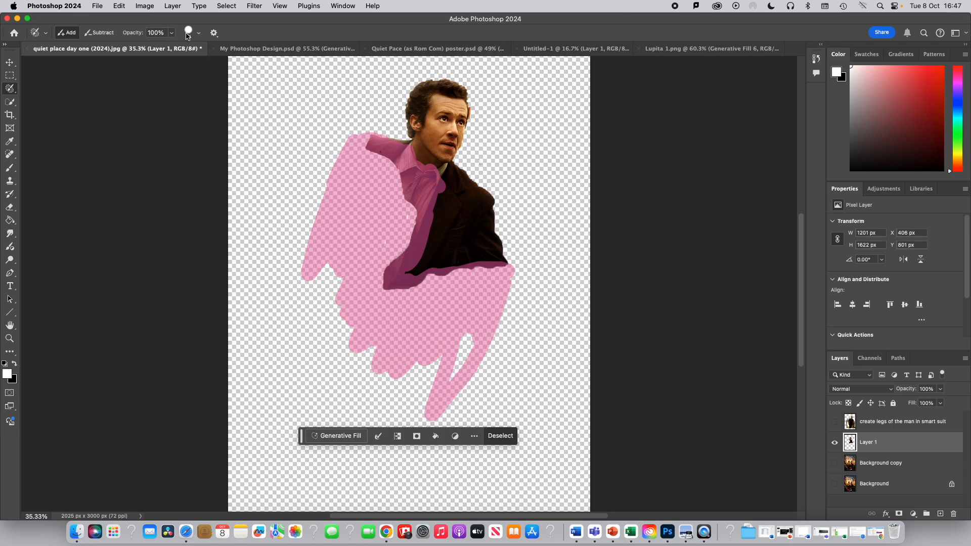
pyautogui.click(198, 32)
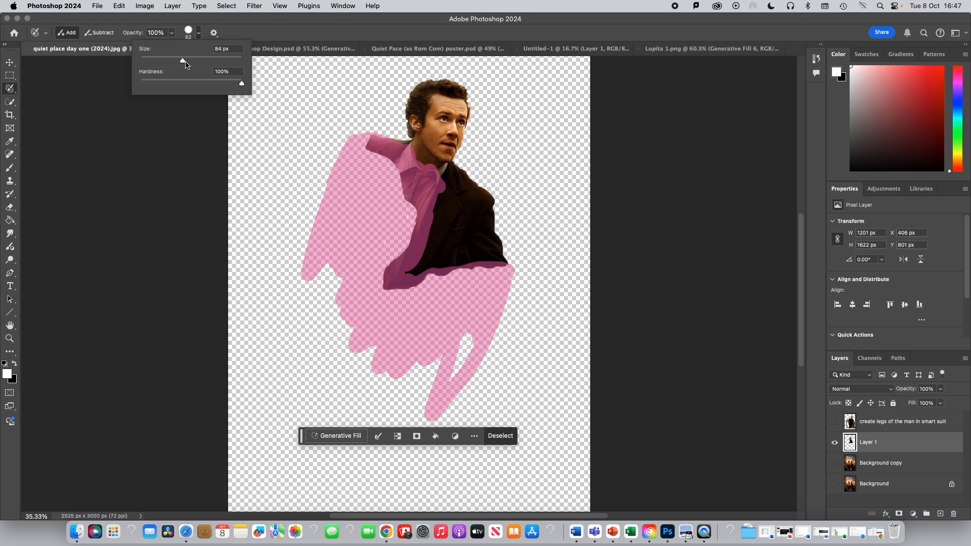
pyautogui.moveTo(182, 61); pyautogui.dragTo(199, 61)
pyautogui.moveTo(333, 215)
pyautogui.mouseDown()
pyautogui.moveTo(283, 313)
pyautogui.moveTo(342, 266)
pyautogui.moveTo(351, 322)
pyautogui.moveTo(403, 362)
pyautogui.moveTo(424, 393)
pyautogui.moveTo(470, 323)
pyautogui.moveTo(477, 335)
pyautogui.moveTo(408, 365)
pyautogui.moveTo(423, 358)
pyautogui.moveTo(442, 268)
pyautogui.moveTo(397, 261)
pyautogui.moveTo(395, 335)
pyautogui.mouseUp()
# - Generative Fill the painted area with the prompt 'rest of figure in brown suit and tie' and keep the first variation
pyautogui.click(331, 442)
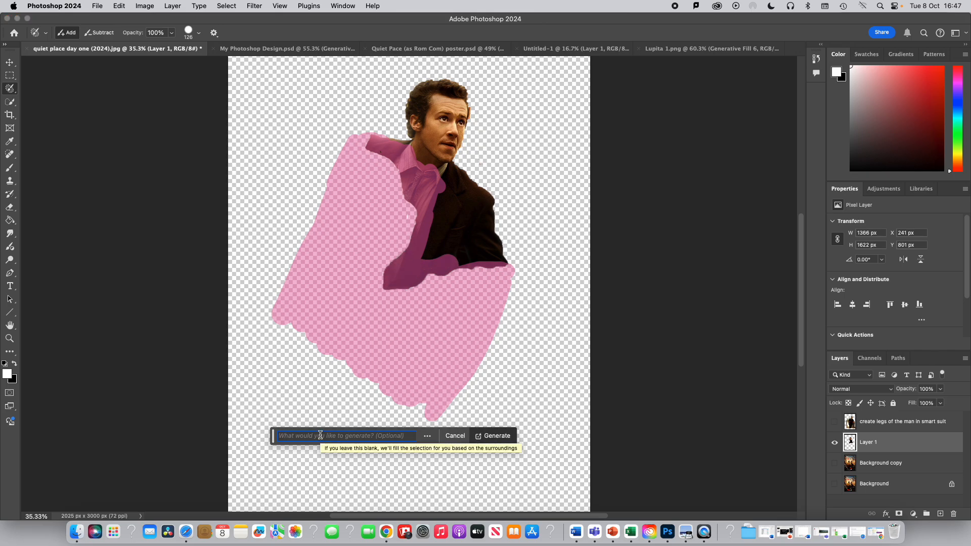
pyautogui.write('rest of figure in brown suit and tie')
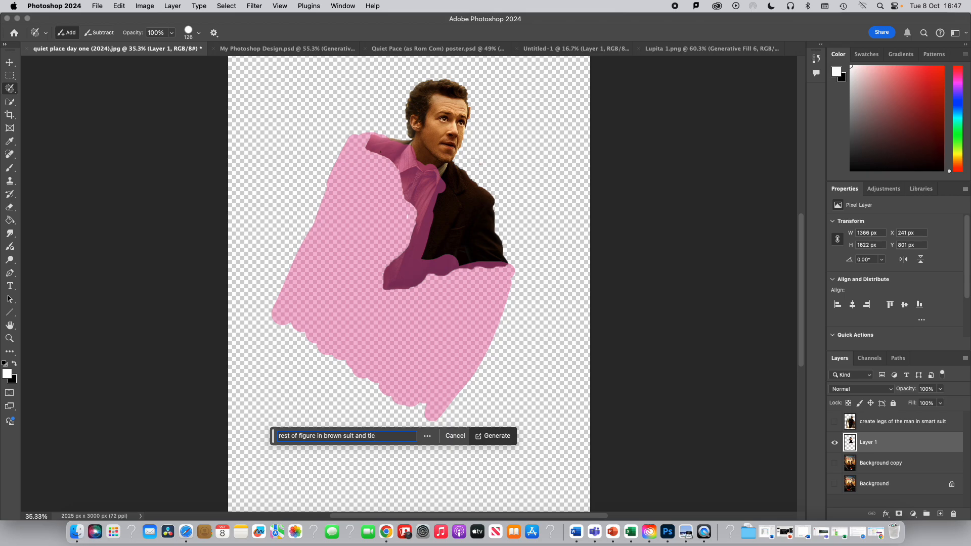
pyautogui.click(496, 436)
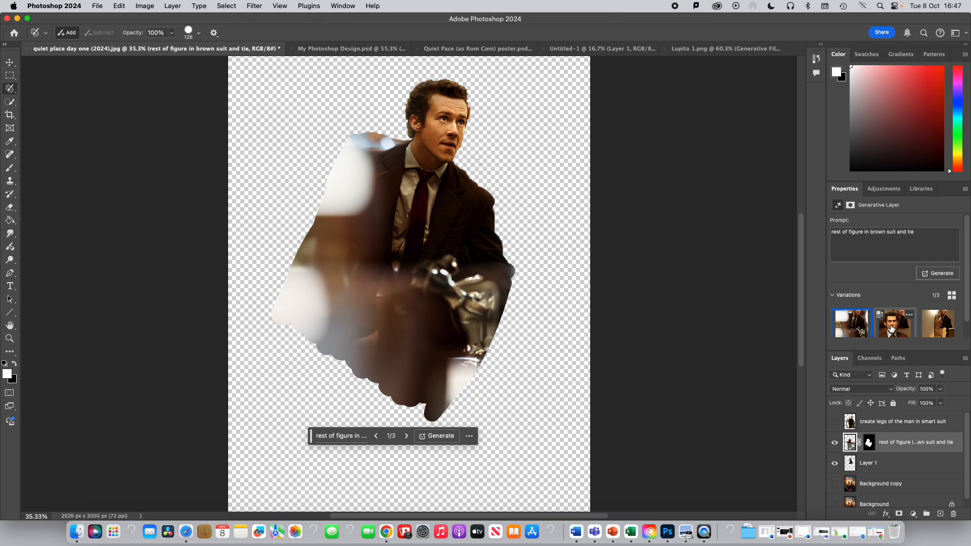
pyautogui.click(939, 329)
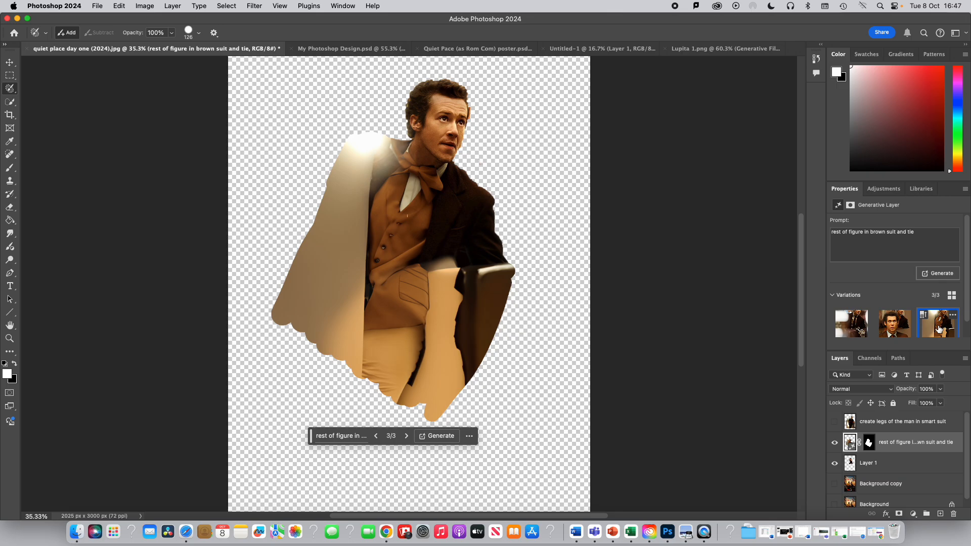
pyautogui.click(853, 326)
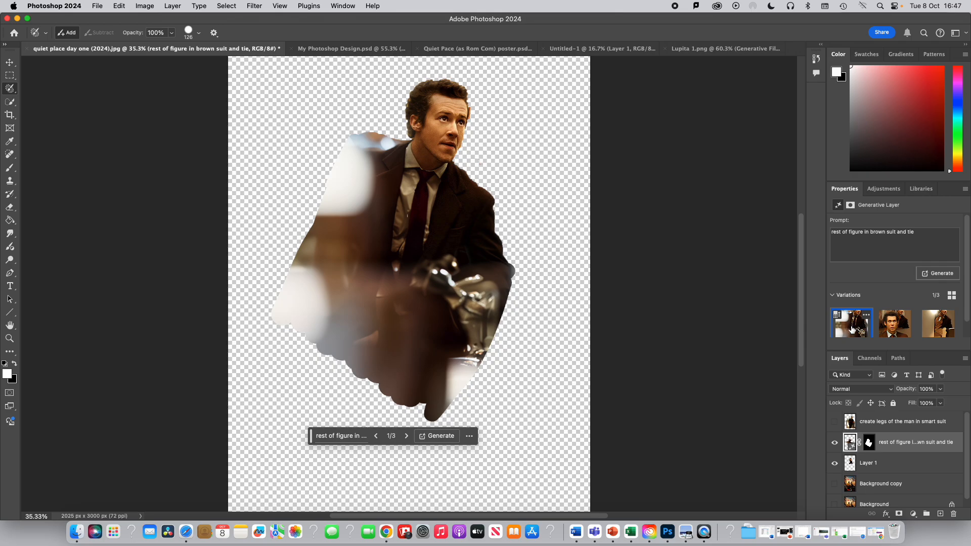
# - Hide the new generated layer and Layer 1, and show the 'create legs of the man in smart suit' layer
pyautogui.click(835, 445)
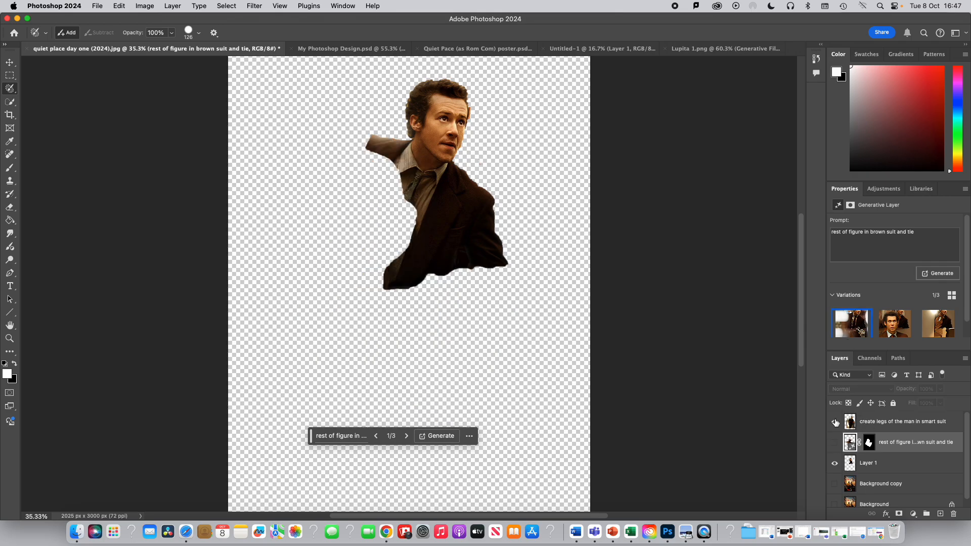
pyautogui.click(835, 422)
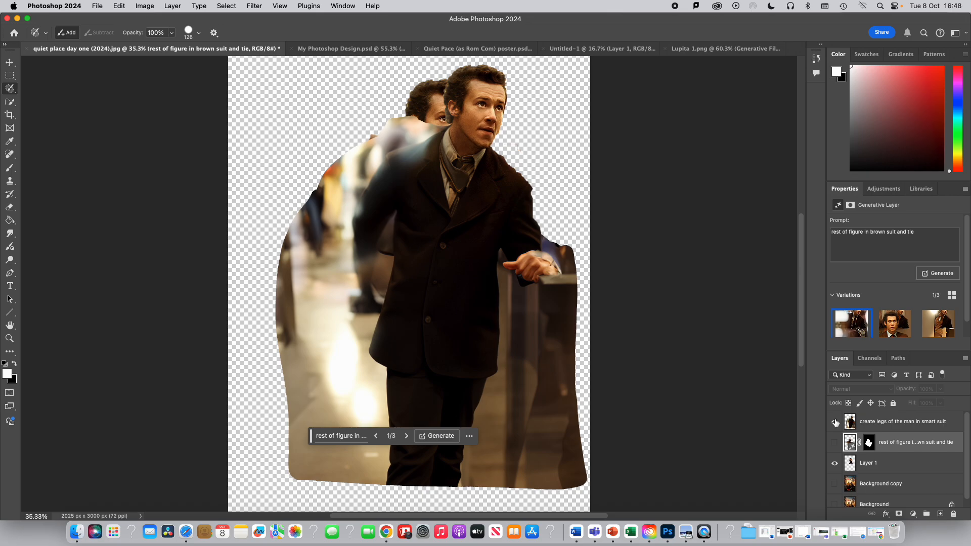
pyautogui.click(835, 464)
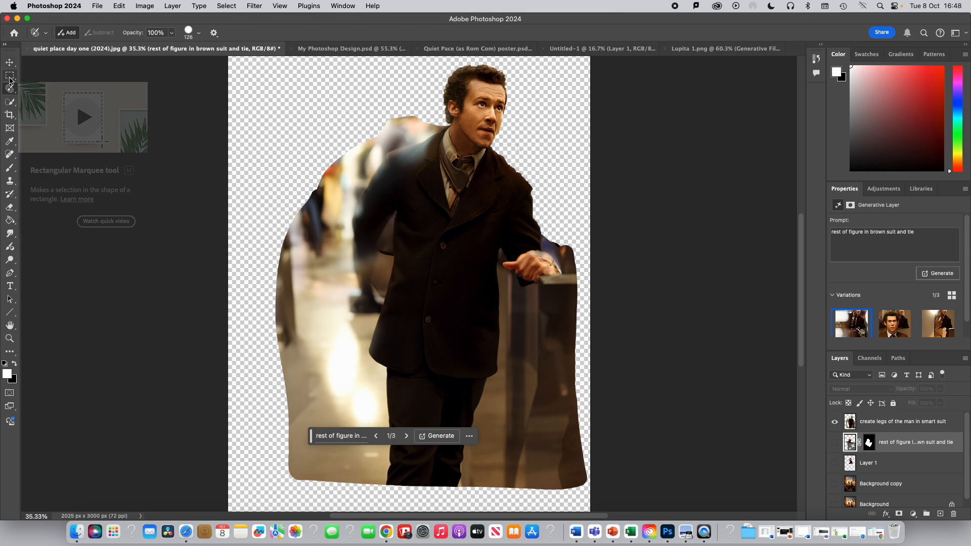
# - Select the whole extended man figure with the Selection Brush at 360 px and copy it merged
pyautogui.click(10, 102)
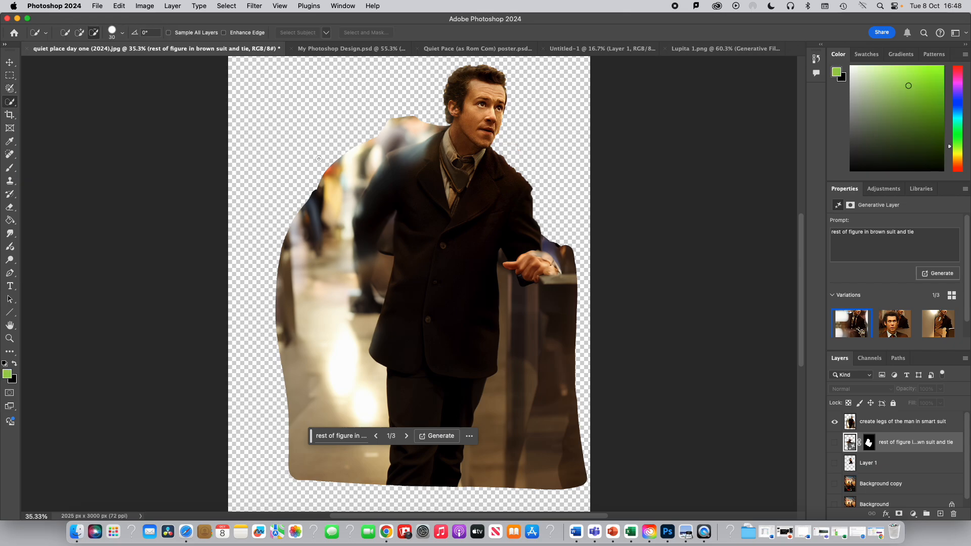
pyautogui.rightClick(14, 91)
pyautogui.click(33, 87)
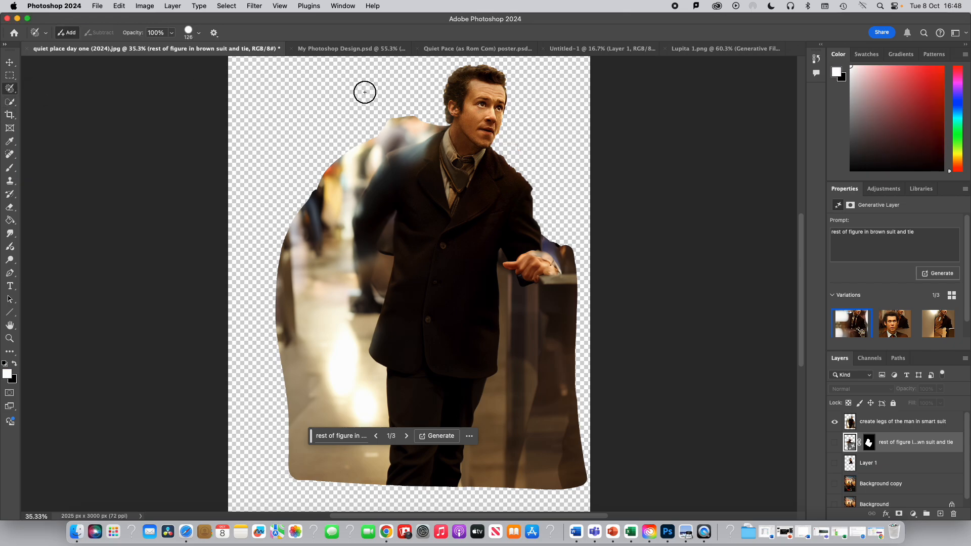
pyautogui.moveTo(448, 74)
pyautogui.mouseDown()
pyautogui.moveTo(433, 130)
pyautogui.moveTo(370, 168)
pyautogui.moveTo(316, 280)
pyautogui.moveTo(304, 327)
pyautogui.moveTo(320, 453)
pyautogui.moveTo(492, 467)
pyautogui.moveTo(542, 455)
pyautogui.moveTo(545, 360)
pyautogui.moveTo(516, 197)
pyautogui.moveTo(496, 147)
pyautogui.moveTo(506, 103)
pyautogui.moveTo(493, 73)
pyautogui.moveTo(450, 76)
pyautogui.mouseUp()
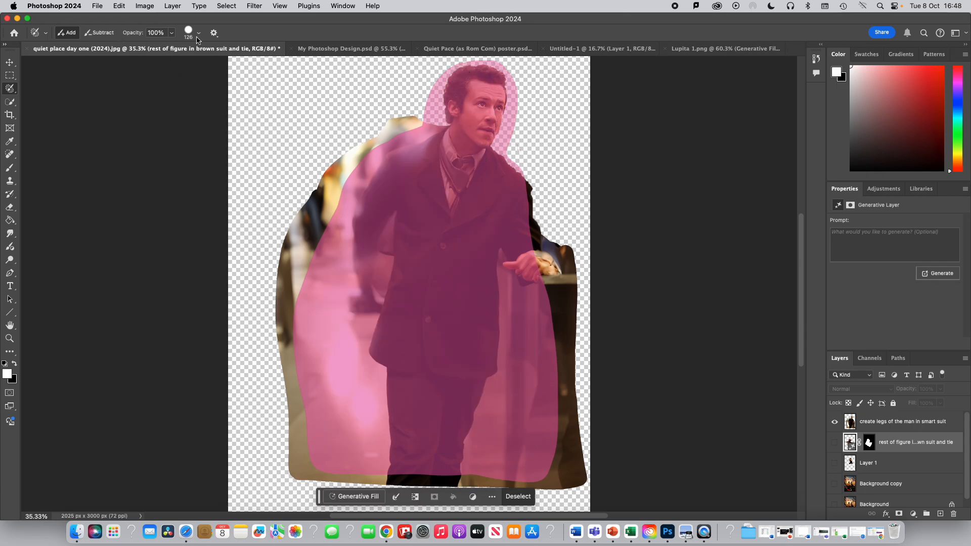
pyautogui.click(200, 35)
pyautogui.moveTo(197, 60); pyautogui.dragTo(225, 60)
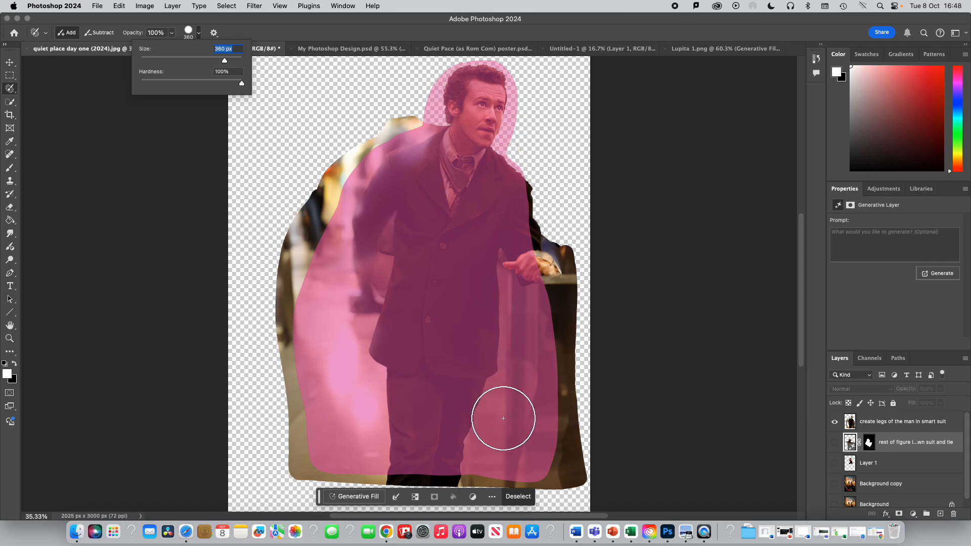
pyautogui.click(119, 6)
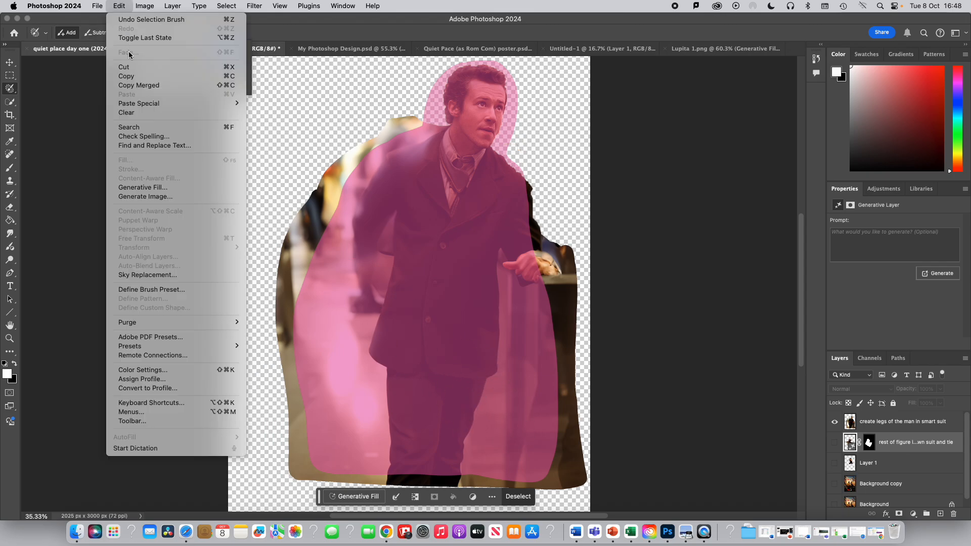
pyautogui.click(131, 86)
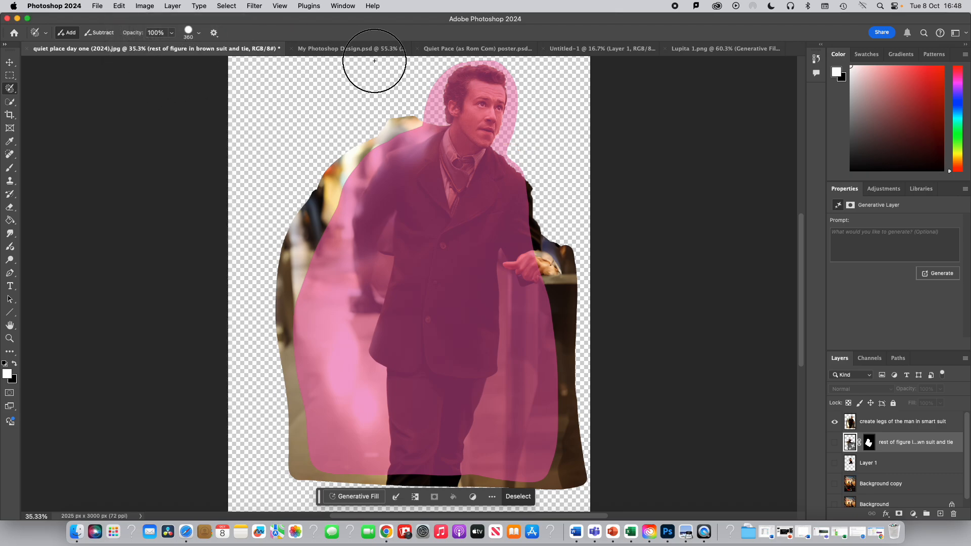
# - Paste the figure into My Photoshop Design and move its layer to the top of the layer stack
pyautogui.click(354, 49)
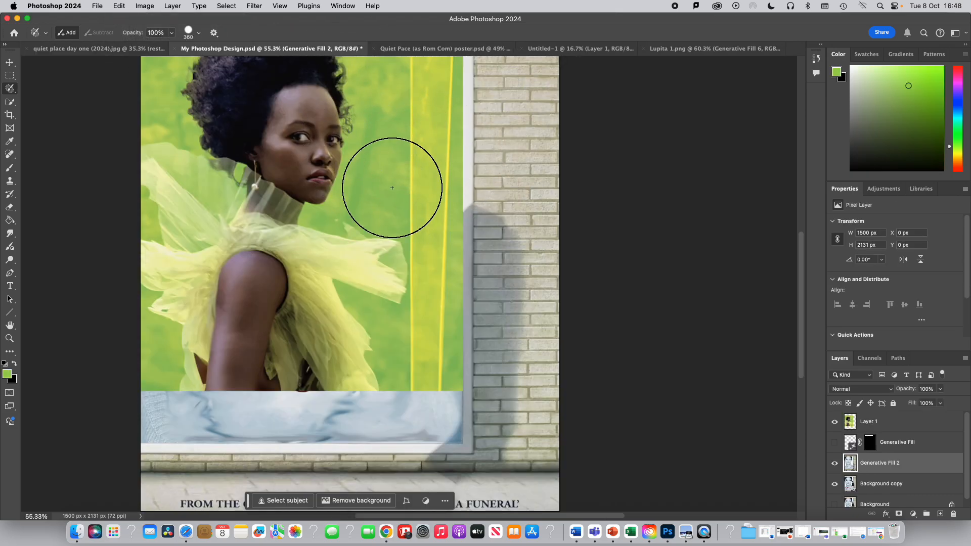
pyautogui.click(98, 6)
pyautogui.moveTo(124, 7)
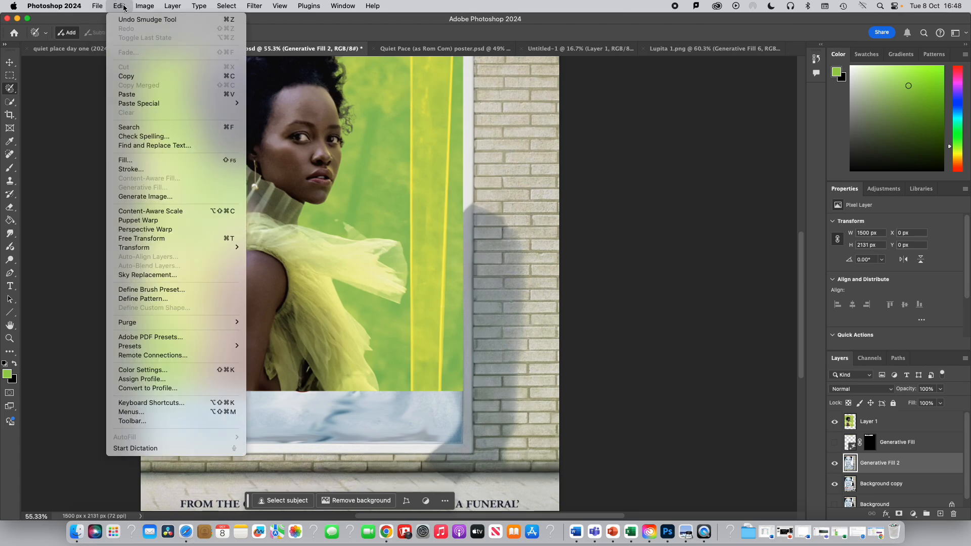
pyautogui.click(127, 94)
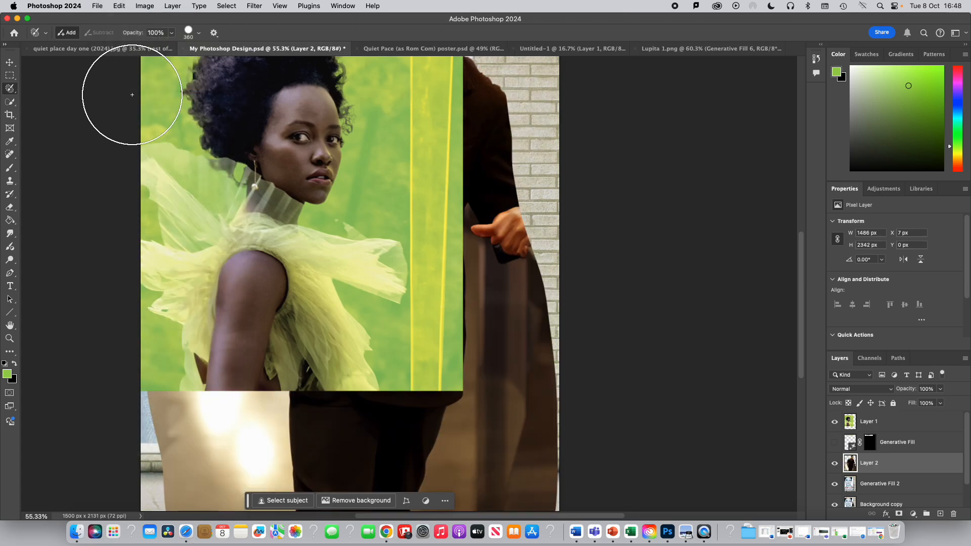
pyautogui.click(12, 65)
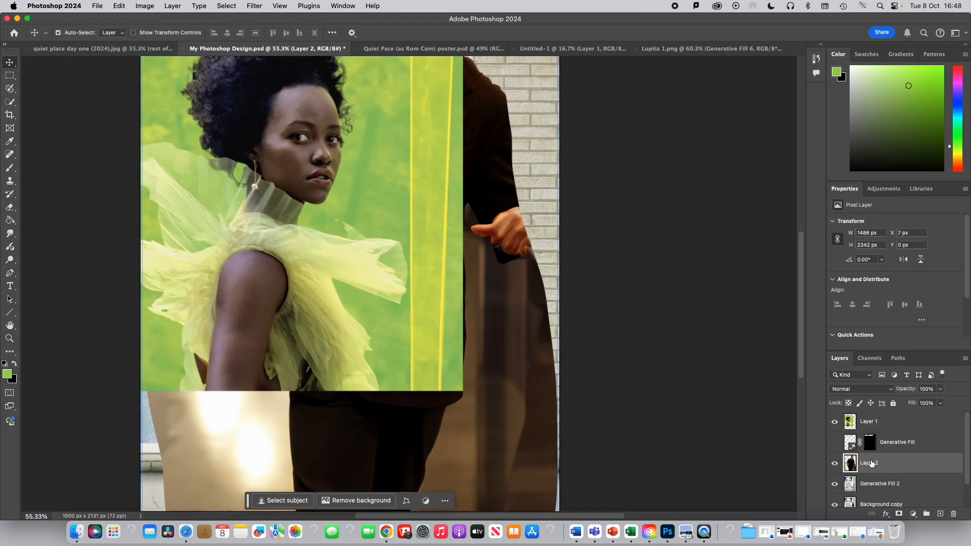
pyautogui.moveTo(871, 463); pyautogui.dragTo(871, 420)
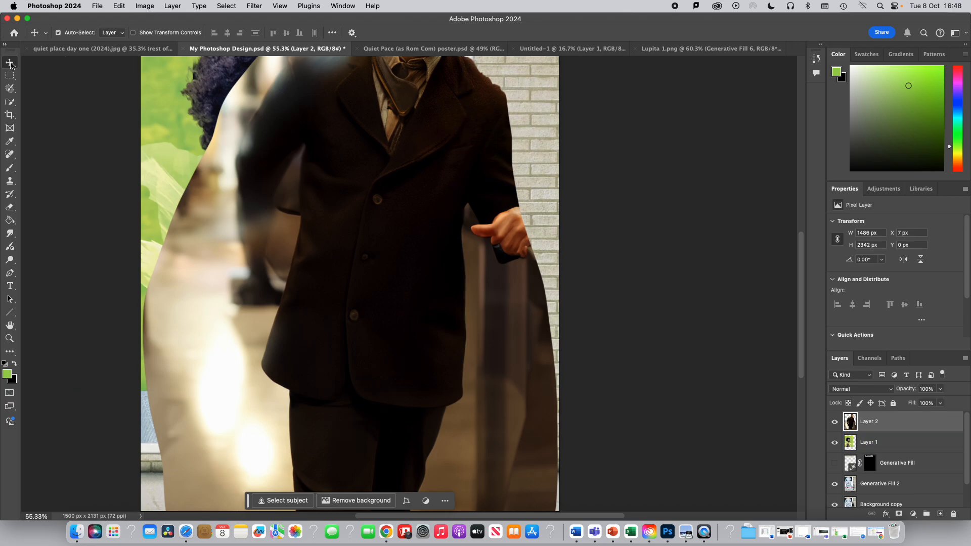
# - Scale the pasted figure down to about 60% and place it on the poster's right beside the woman
pyautogui.click(120, 5)
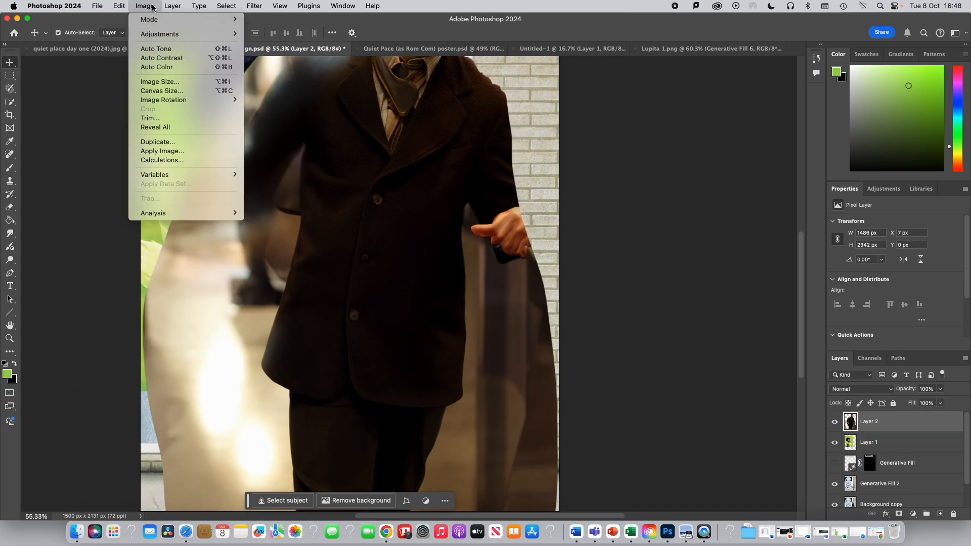
pyautogui.moveTo(151, 247)
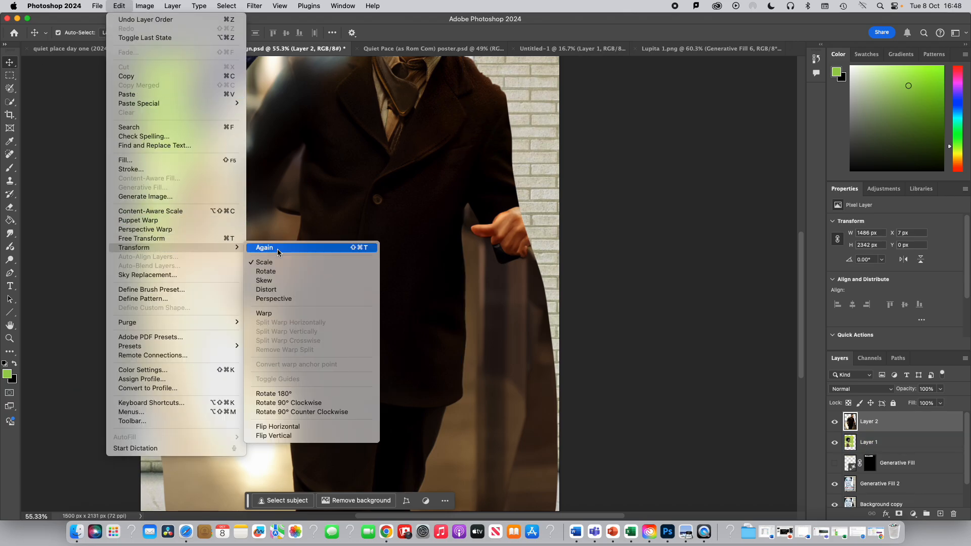
pyautogui.click(275, 263)
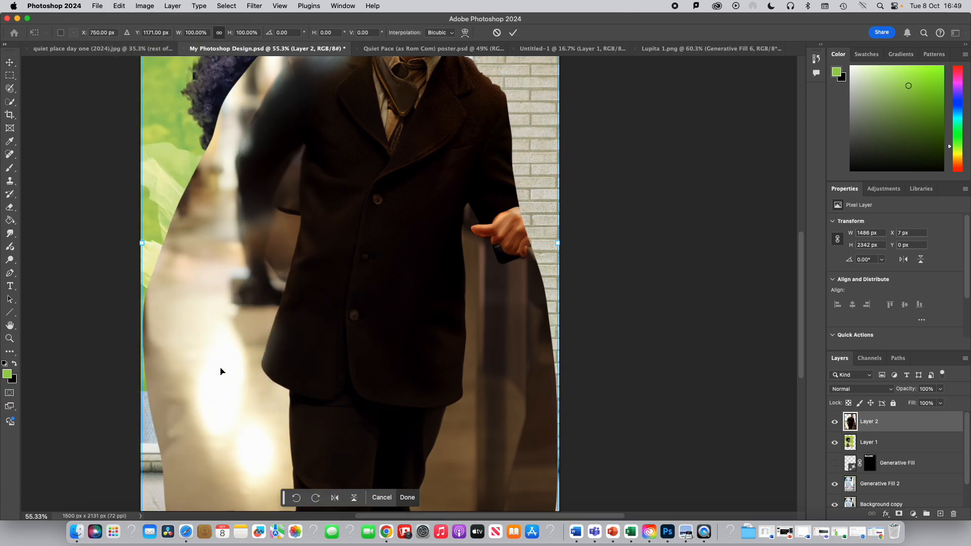
pyautogui.scroll(5, 223, 207)
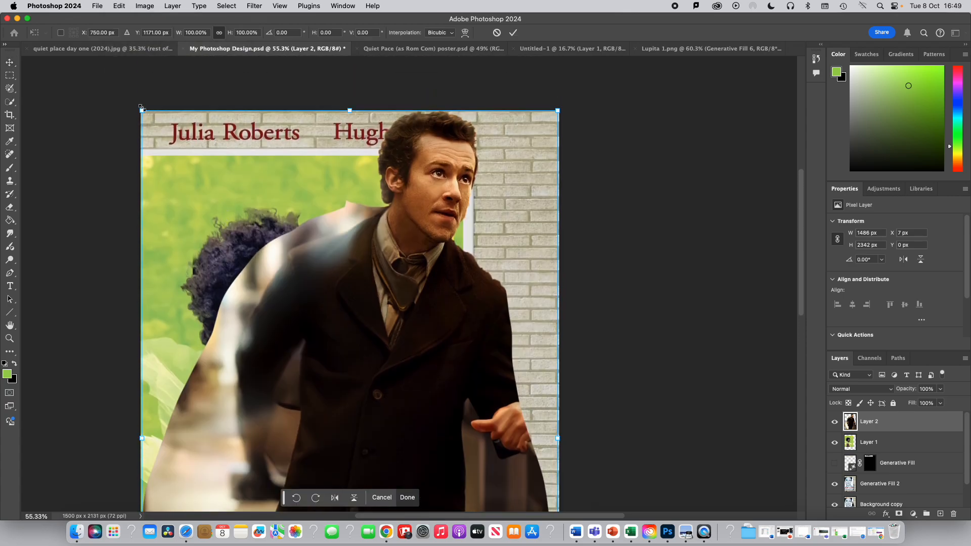
pyautogui.moveTo(143, 112); pyautogui.dragTo(342, 230)
pyautogui.scroll(-1, 374, 319)
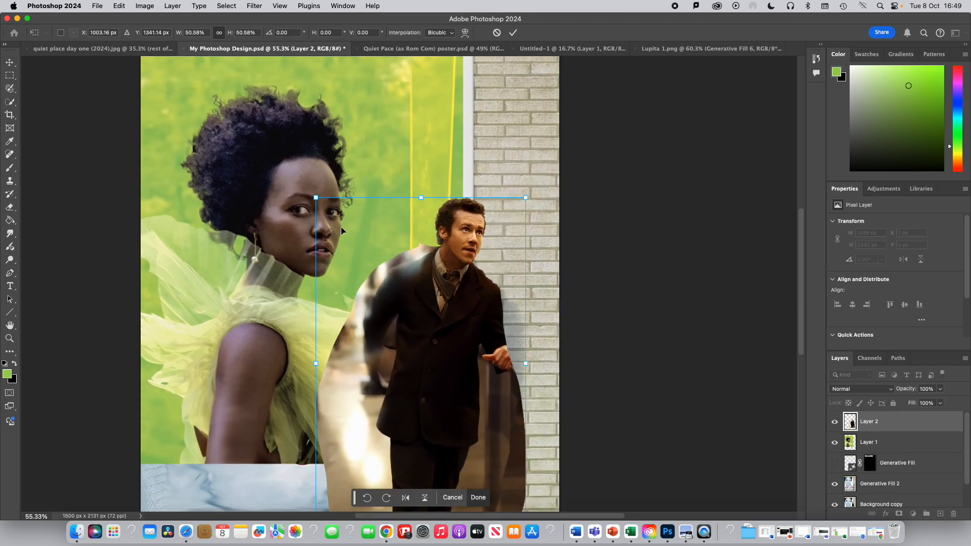
pyautogui.moveTo(317, 199); pyautogui.dragTo(279, 140)
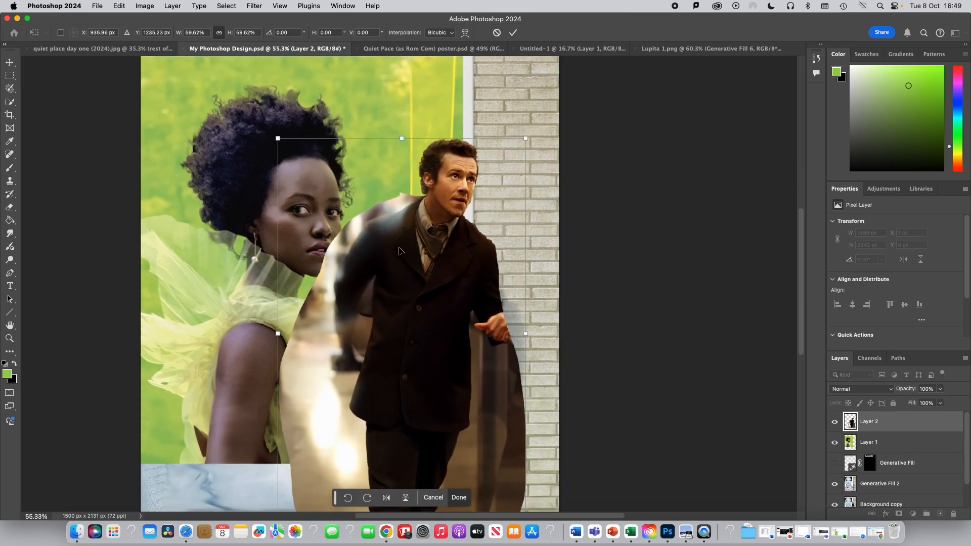
pyautogui.moveTo(398, 259); pyautogui.dragTo(460, 325)
pyautogui.scroll(-5, 417, 255)
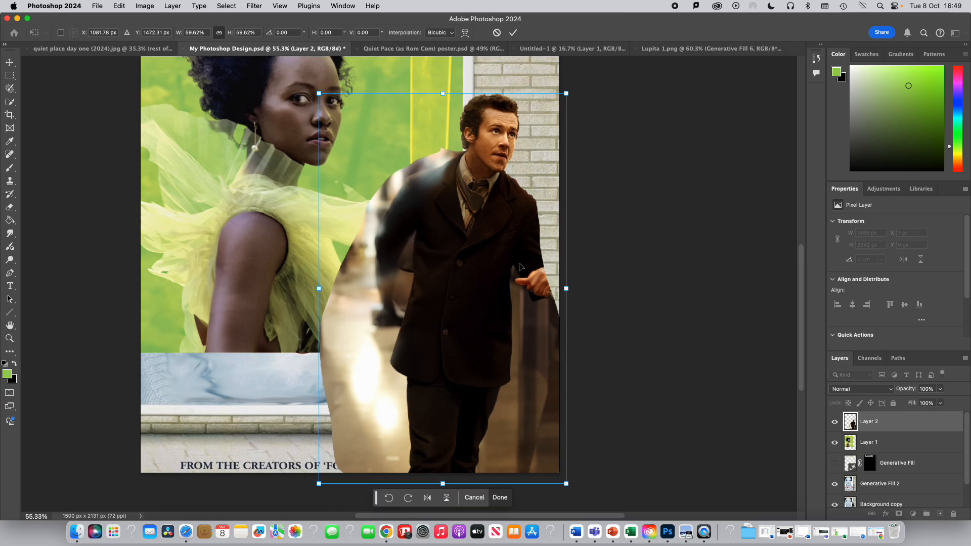
pyautogui.click(513, 32)
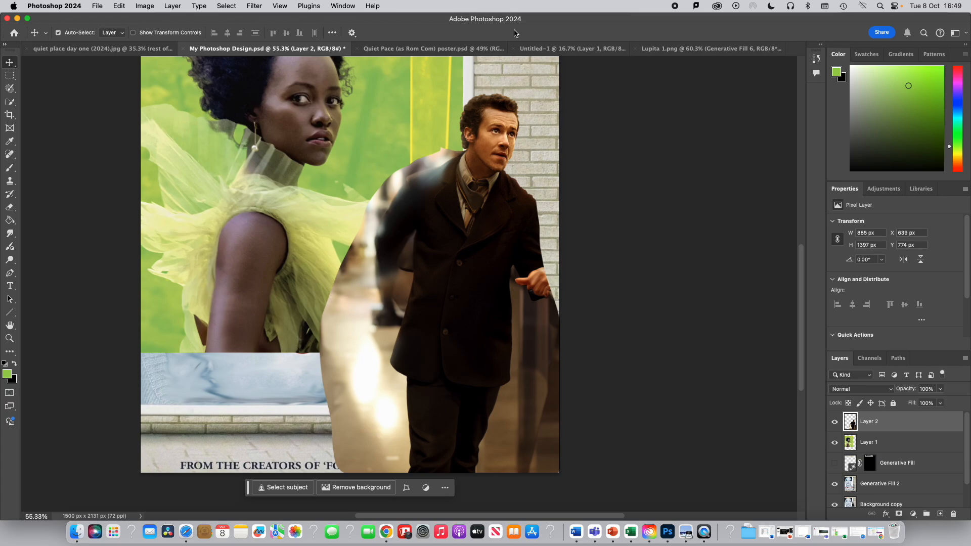
# - Erase the blurred background left of the man's body with the Eraser Tool, brush about 70 px
pyautogui.click(10, 207)
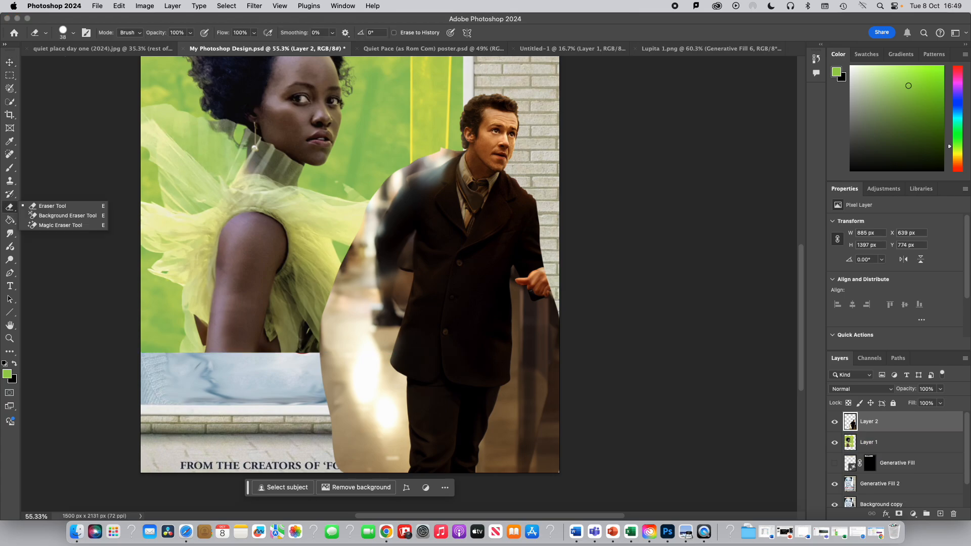
pyautogui.click(43, 207)
pyautogui.moveTo(416, 185)
pyautogui.mouseDown()
pyautogui.moveTo(436, 152)
pyautogui.moveTo(455, 150)
pyautogui.moveTo(405, 169)
pyautogui.moveTo(359, 217)
pyautogui.moveTo(372, 215)
pyautogui.moveTo(346, 292)
pyautogui.mouseUp()
pyautogui.click(73, 35)
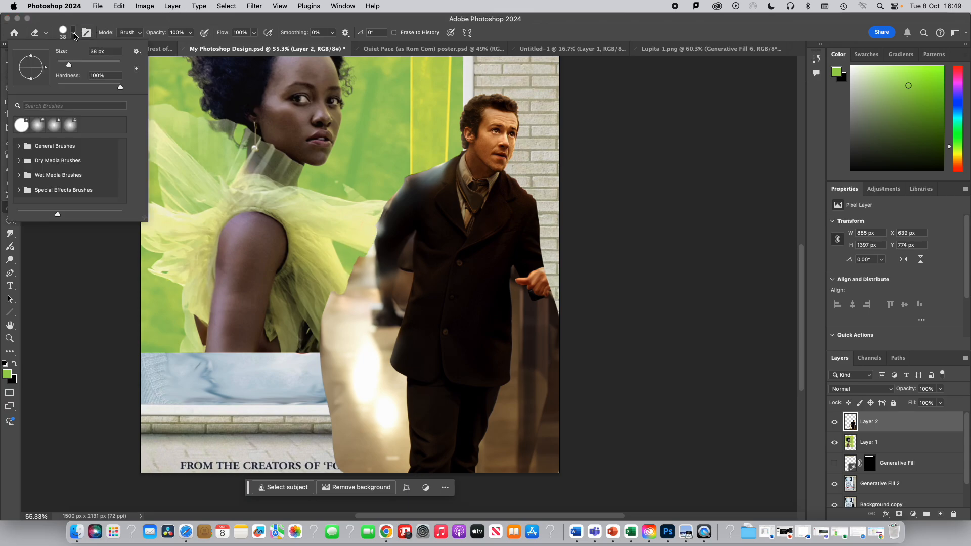
pyautogui.moveTo(77, 68); pyautogui.dragTo(79, 69)
pyautogui.moveTo(364, 252)
pyautogui.mouseDown()
pyautogui.moveTo(364, 326)
pyautogui.moveTo(341, 294)
pyautogui.moveTo(327, 346)
pyautogui.moveTo(354, 343)
pyautogui.moveTo(362, 310)
pyautogui.moveTo(383, 318)
pyautogui.moveTo(367, 257)
pyautogui.moveTo(375, 208)
pyautogui.moveTo(379, 332)
pyautogui.moveTo(365, 341)
pyautogui.moveTo(321, 347)
pyautogui.moveTo(239, 330)
pyautogui.mouseUp()
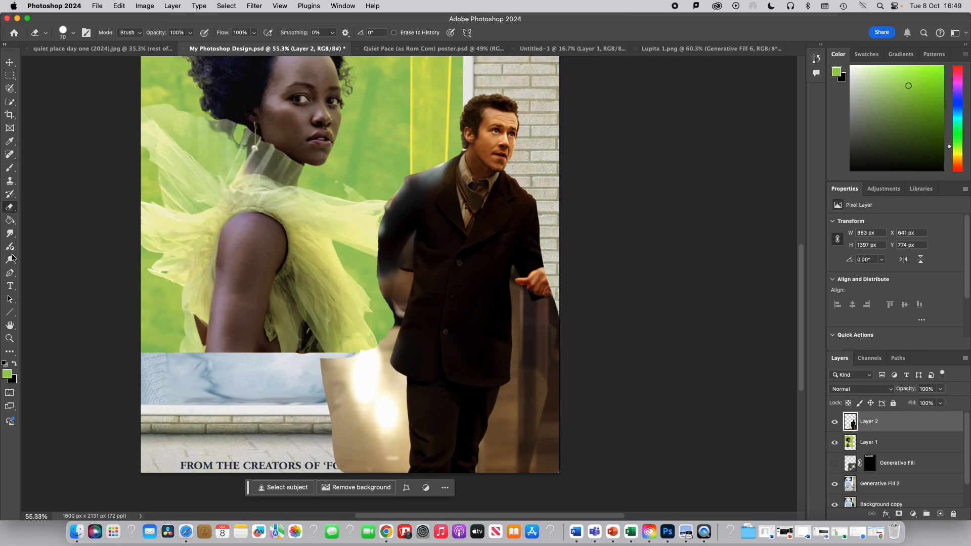
# - Smudge the leftover background at the figure's lower left edge into the poster
pyautogui.moveTo(9, 233); pyautogui.dragTo(43, 257)
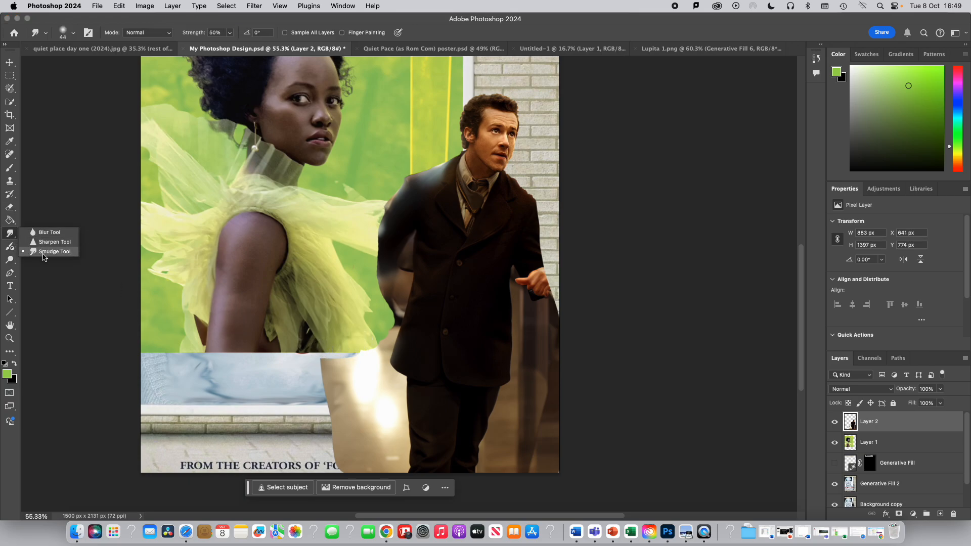
pyautogui.click(45, 253)
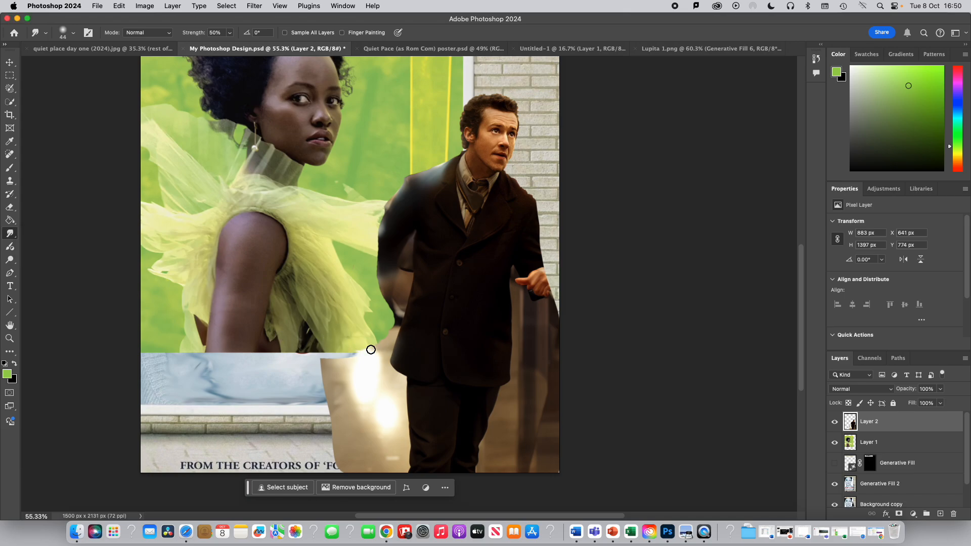
pyautogui.moveTo(300, 359)
pyautogui.mouseDown()
pyautogui.moveTo(384, 343)
pyautogui.moveTo(349, 344)
pyautogui.moveTo(358, 344)
pyautogui.moveTo(341, 352)
pyautogui.moveTo(342, 362)
pyautogui.moveTo(362, 357)
pyautogui.moveTo(307, 366)
pyautogui.moveTo(343, 379)
pyautogui.moveTo(312, 392)
pyautogui.moveTo(360, 397)
pyautogui.moveTo(341, 402)
pyautogui.moveTo(307, 398)
pyautogui.moveTo(355, 387)
pyautogui.moveTo(350, 368)
pyautogui.moveTo(332, 384)
pyautogui.moveTo(351, 412)
pyautogui.moveTo(289, 409)
pyautogui.moveTo(341, 428)
pyautogui.moveTo(312, 440)
pyautogui.moveTo(369, 449)
pyautogui.moveTo(330, 459)
pyautogui.moveTo(348, 460)
pyautogui.moveTo(291, 384)
pyautogui.mouseUp()
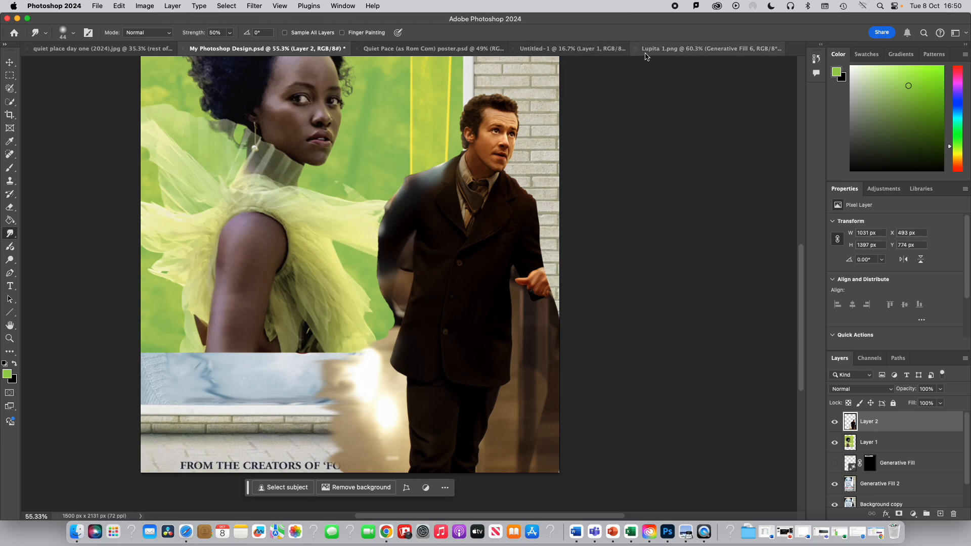
# - Check the Quiet Pace poster, then add a title reading 'QUIET PALC' in bold Times New Roman 90 pt
pyautogui.click(439, 49)
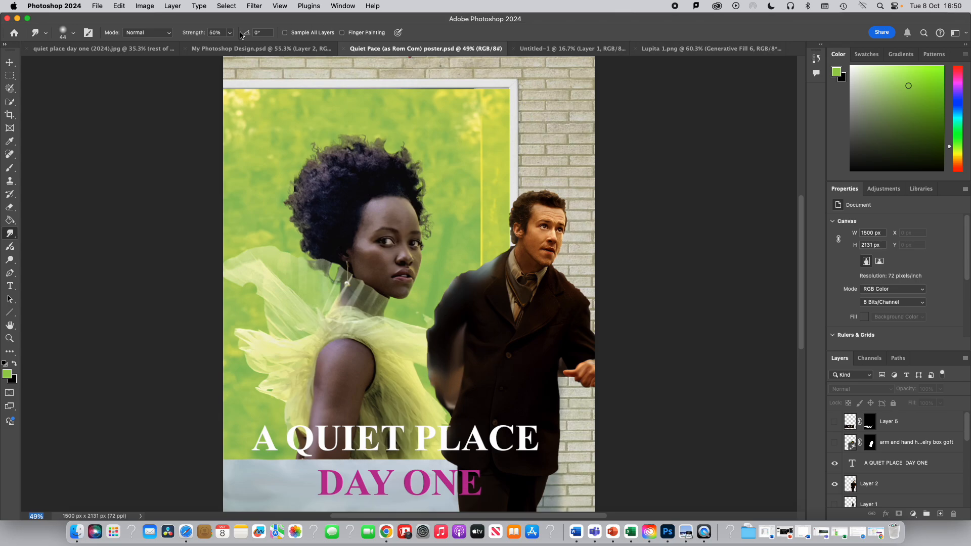
pyautogui.click(250, 48)
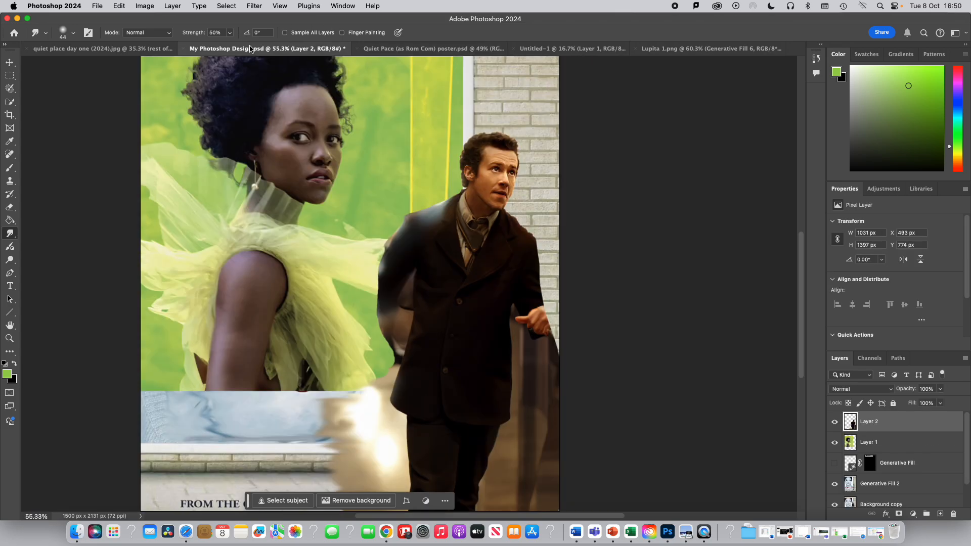
pyautogui.click(9, 286)
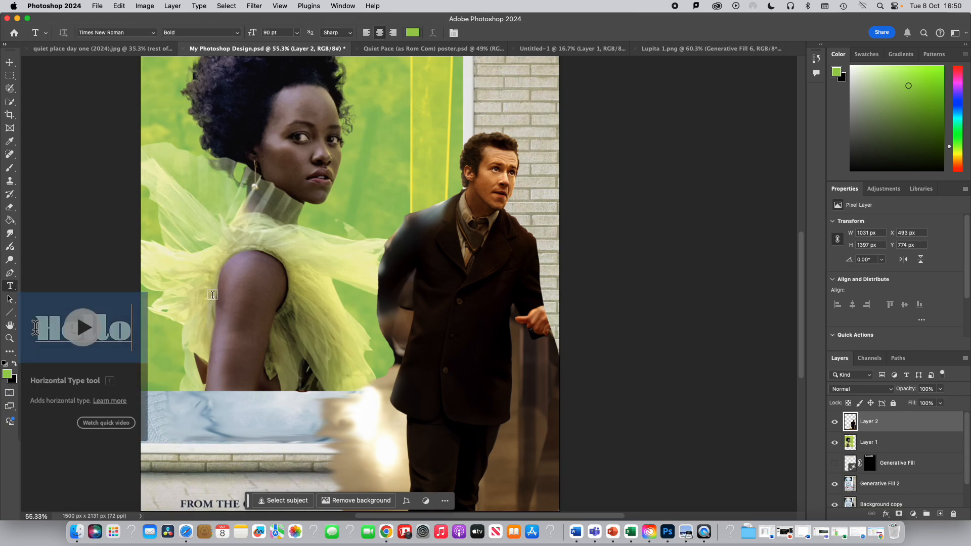
pyautogui.click(271, 299)
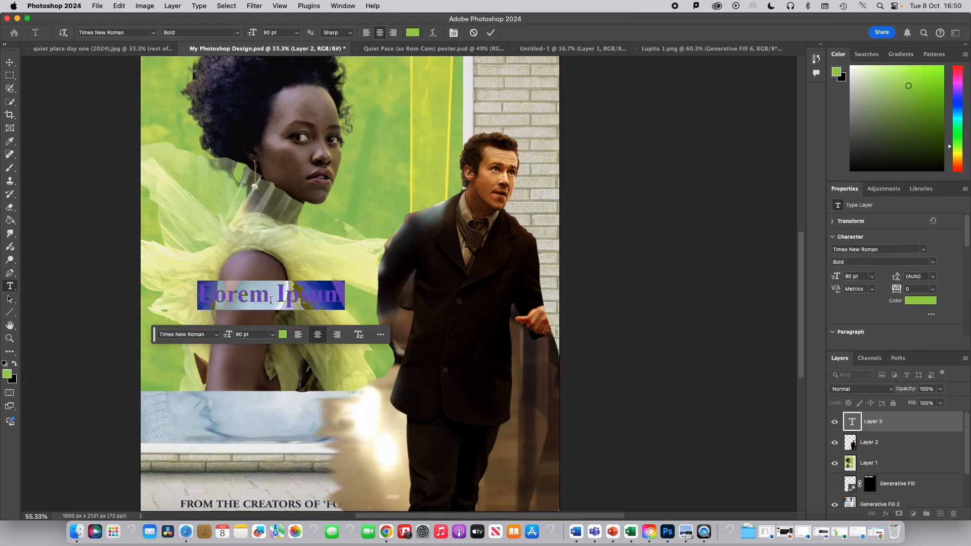
pyautogui.write('QUI')
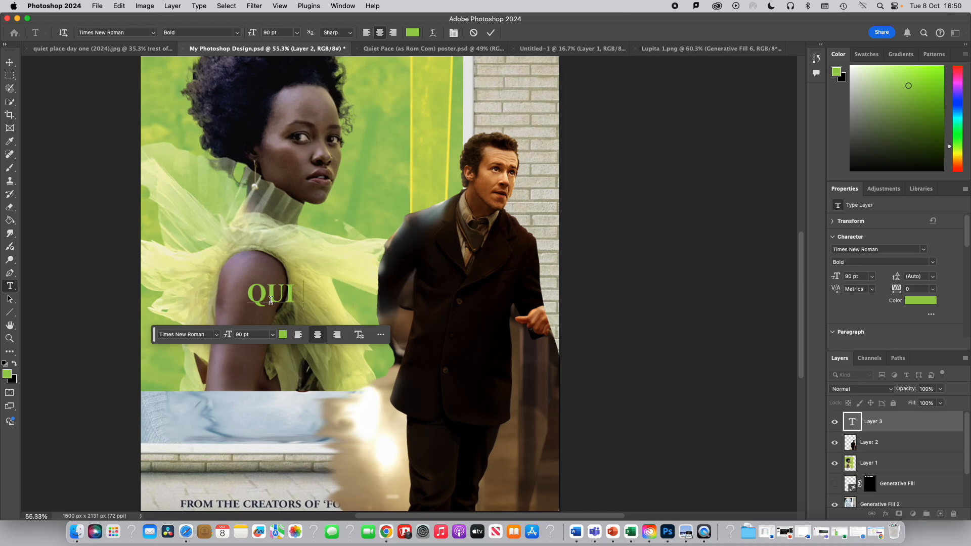
pyautogui.write('ET PALCE')
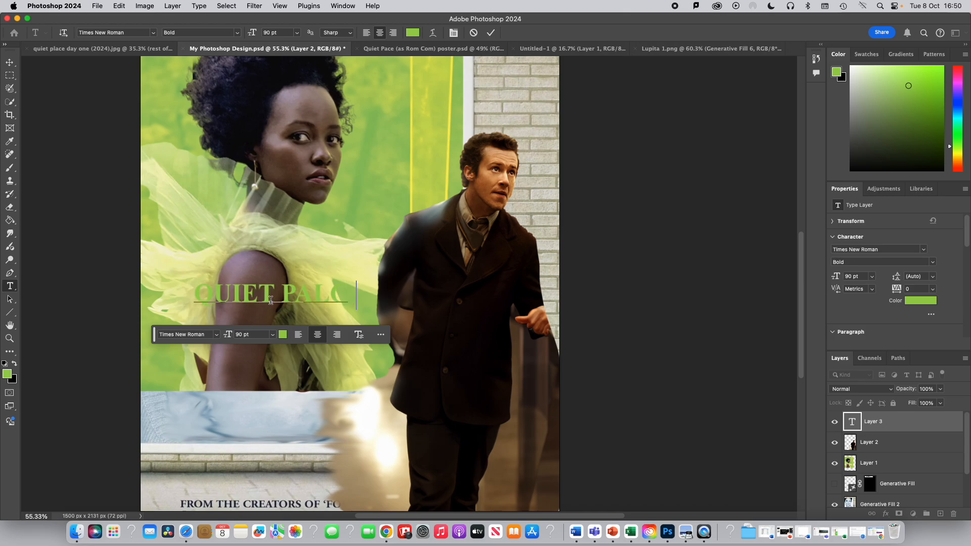
# - Move the title down onto the pale strip and correct its spelling to 'QUIET PLACE'
pyautogui.click(11, 65)
pyautogui.moveTo(291, 294); pyautogui.dragTo(298, 417)
pyautogui.doubleClick(320, 416)
pyautogui.click(329, 414)
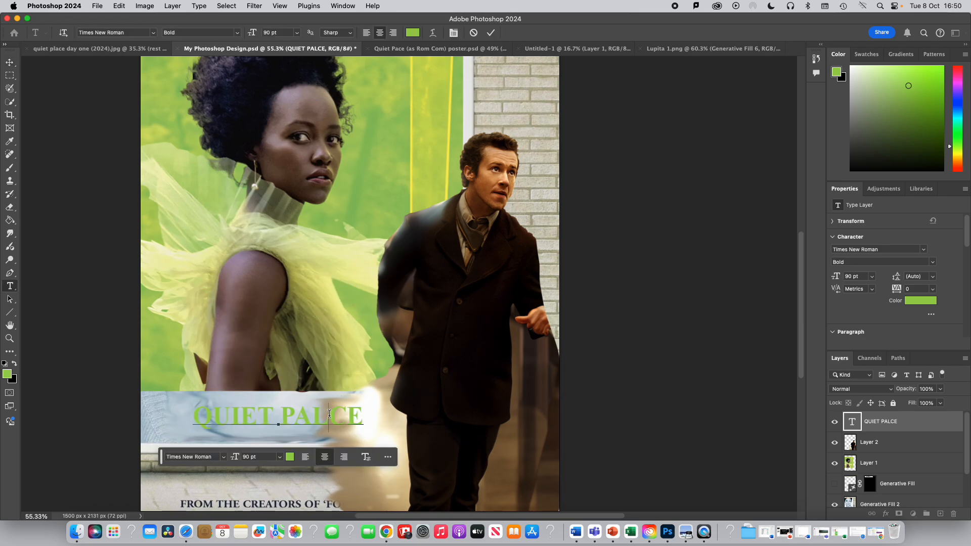
pyautogui.press('BackSpace')
pyautogui.press('BackSpace')
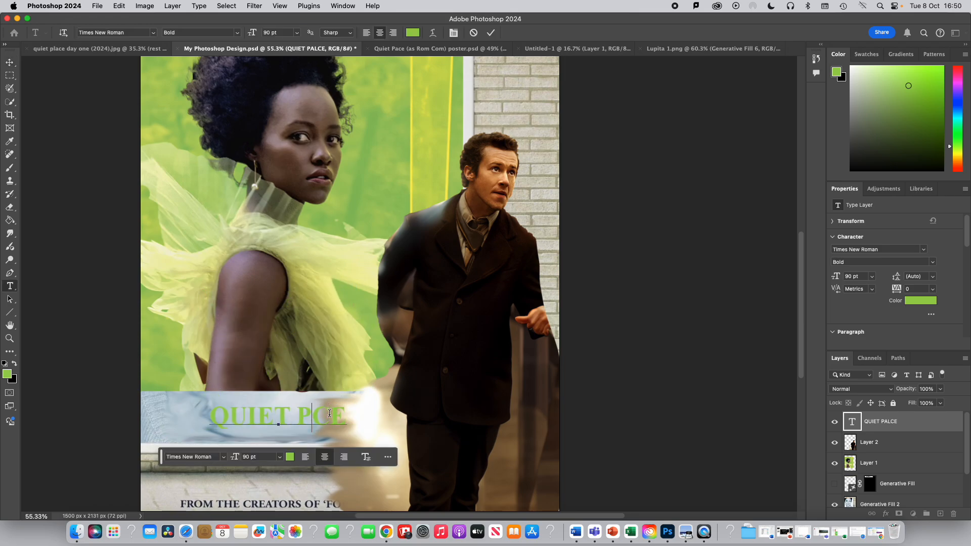
pyautogui.write('La')
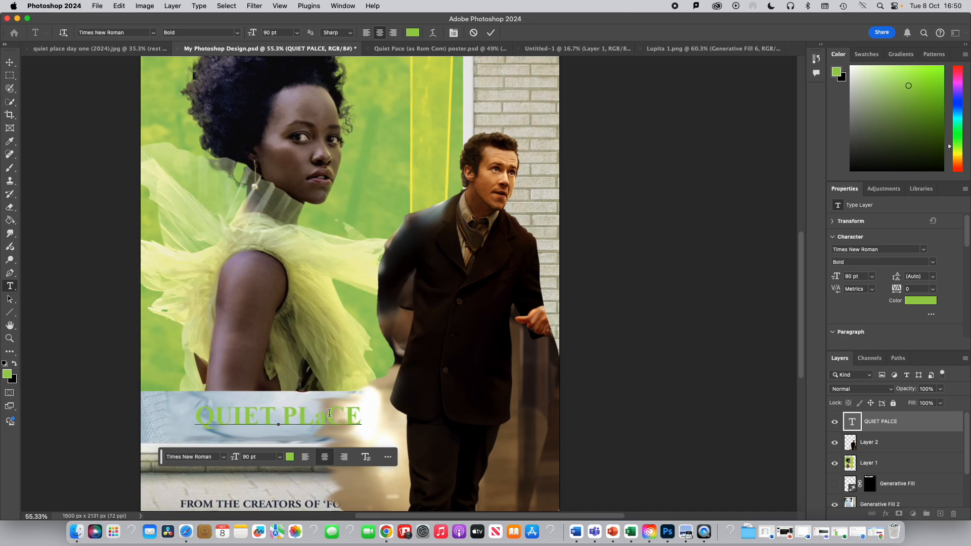
pyautogui.press('BackSpace')
pyautogui.write('A')
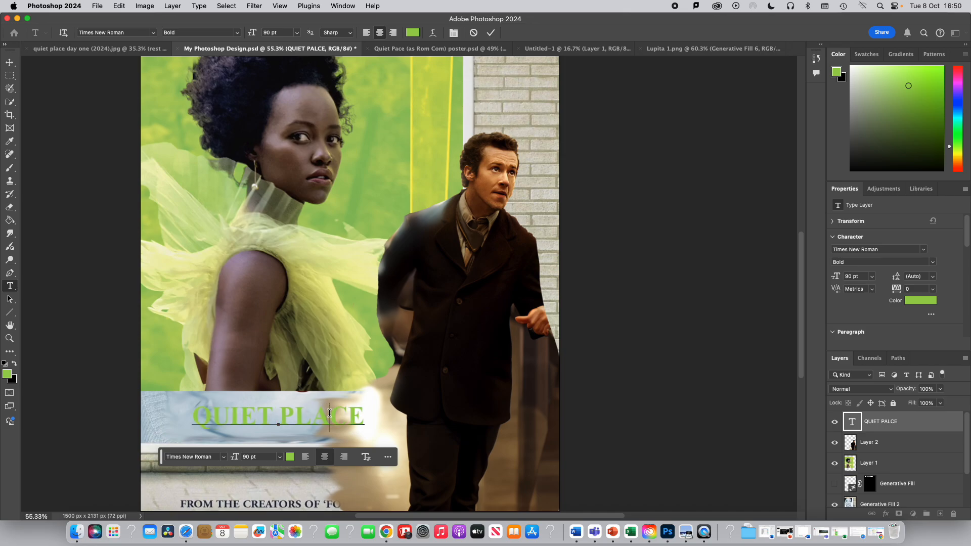
# - Select the QUIET PLACE title text and change its colour from green to purple in the Color Picker
pyautogui.click(290, 457)
pyautogui.moveTo(583, 261); pyautogui.dragTo(584, 258)
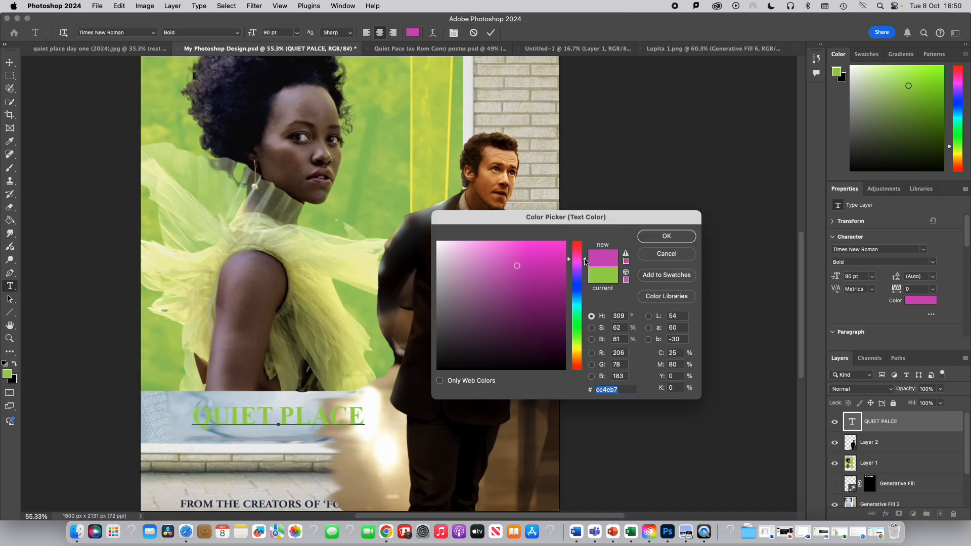
pyautogui.click(661, 239)
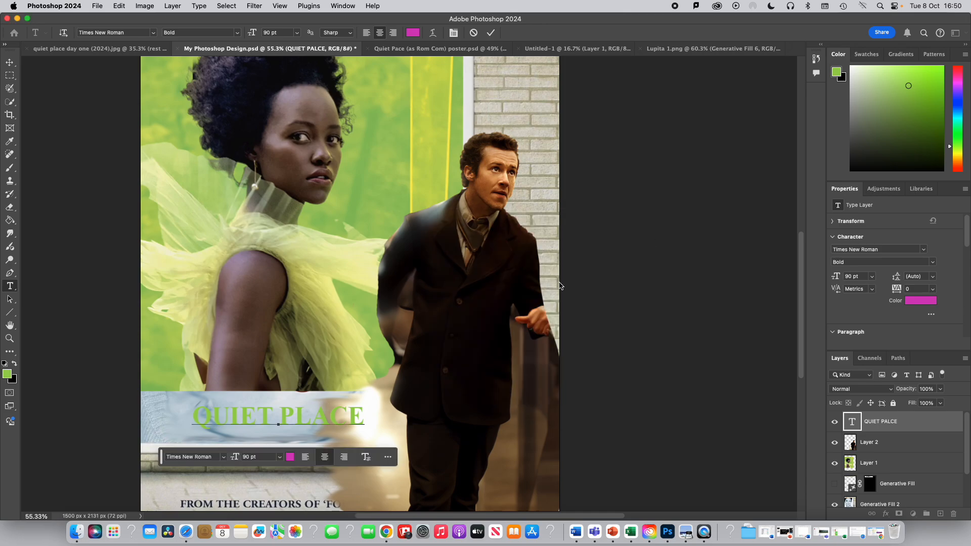
pyautogui.moveTo(192, 410); pyautogui.dragTo(365, 419)
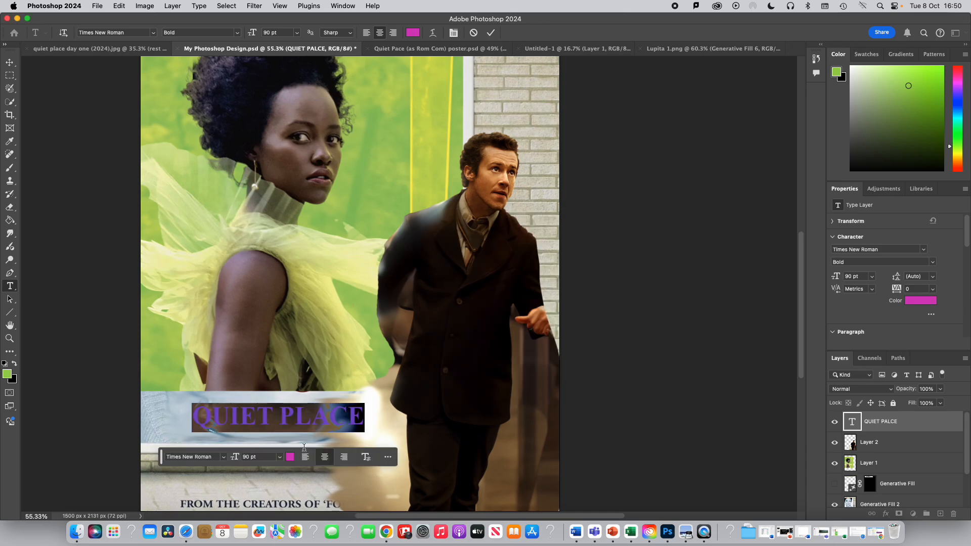
pyautogui.click(290, 457)
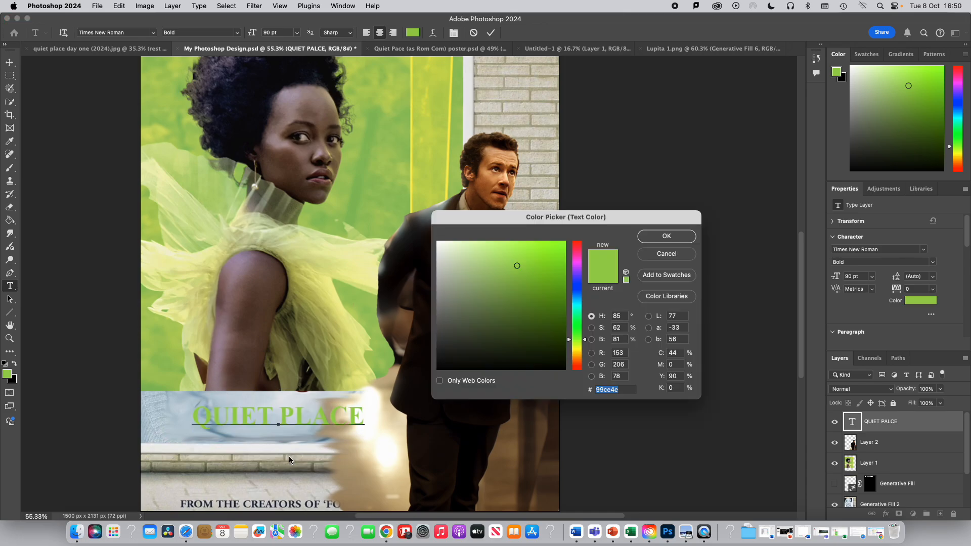
pyautogui.click(578, 266)
pyautogui.click(652, 238)
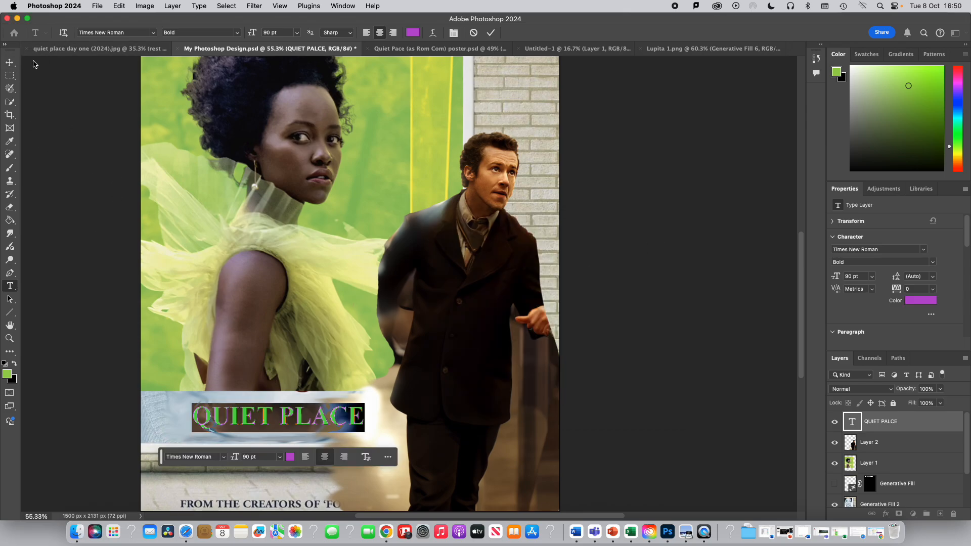
# - Switch to the Move tool and nudge the title slightly lower on the pale strip
pyautogui.click(10, 62)
pyautogui.moveTo(305, 413)
pyautogui.mouseDown()
pyautogui.moveTo(292, 414)
pyautogui.moveTo(300, 418)
pyautogui.mouseUp()
pyautogui.click(357, 389)
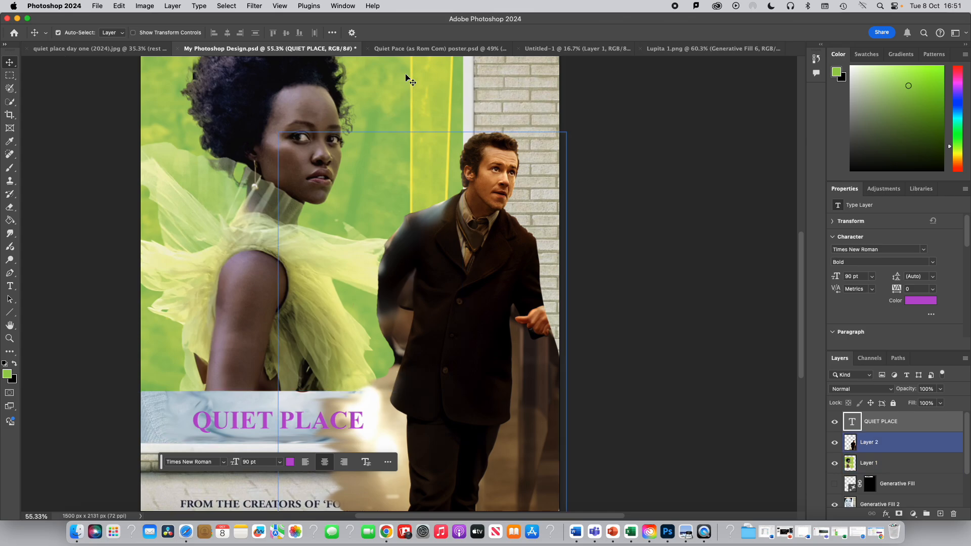
# - Switch to the Quiet Pace (as Rom Com) poster and scroll through it to compare the title layout
pyautogui.click(419, 49)
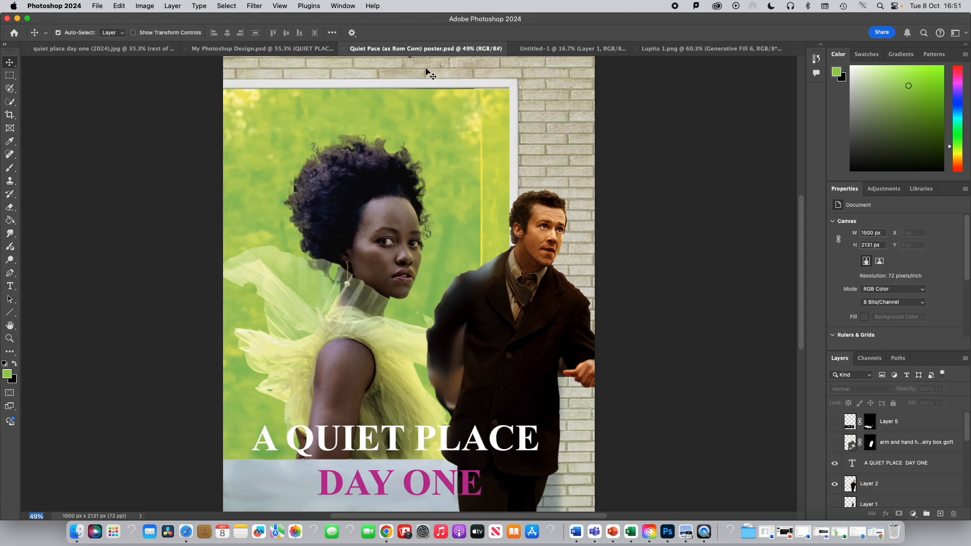
pyautogui.scroll(-3, 462, 156)
pyautogui.scroll(4, 464, 158)
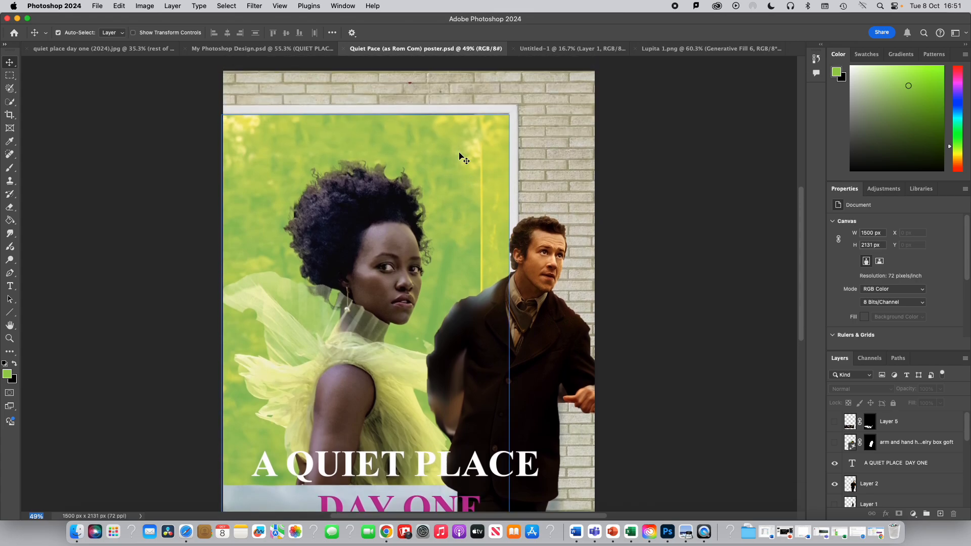
pyautogui.scroll(-4, 463, 157)
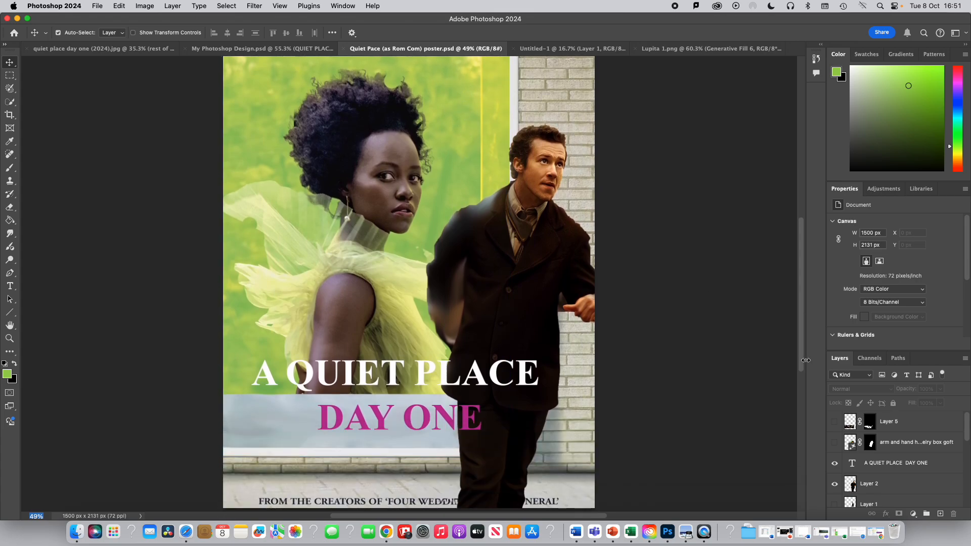